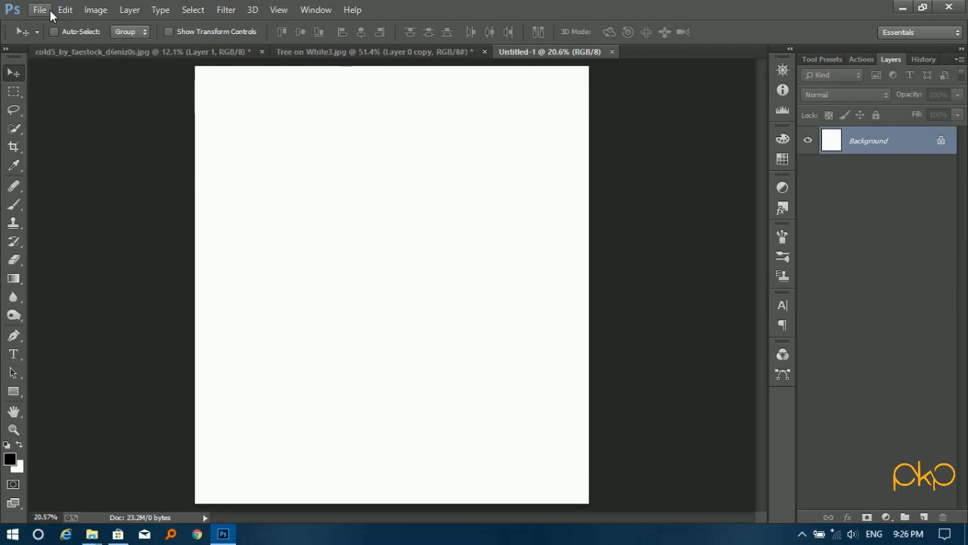
Open roaming_rocks_517188.jpg and bring the desert photo into the Untitled-1 document as a new layer.
click(41, 10)
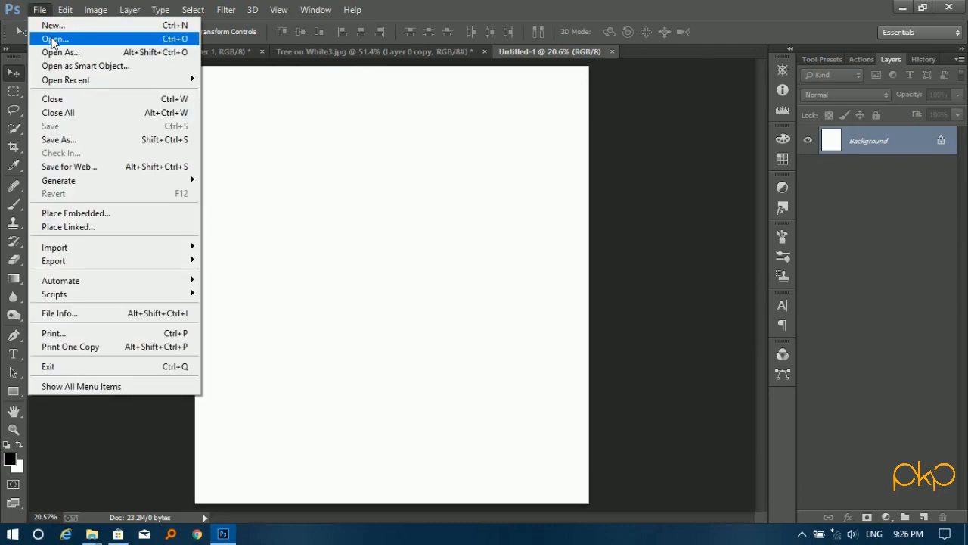
click(53, 38)
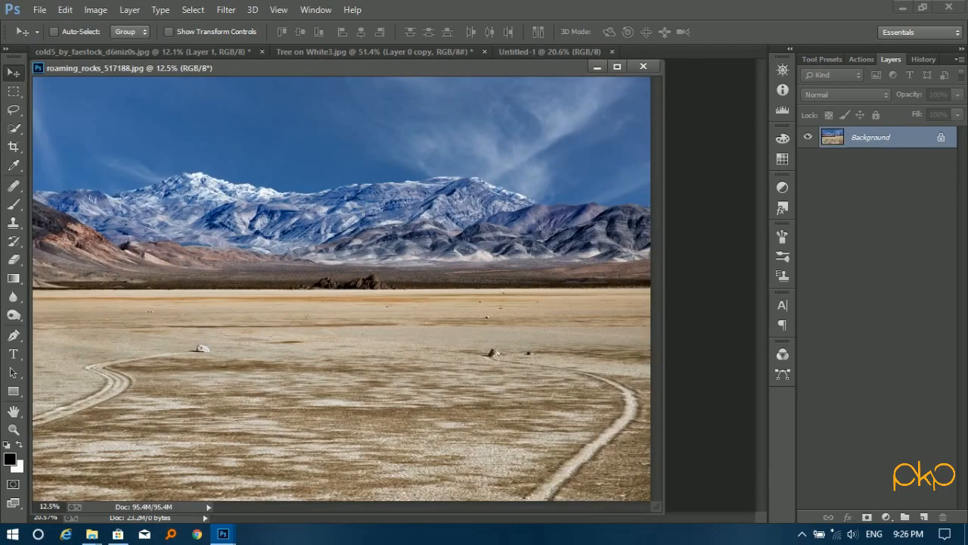
drag(399, 67, 710, 113)
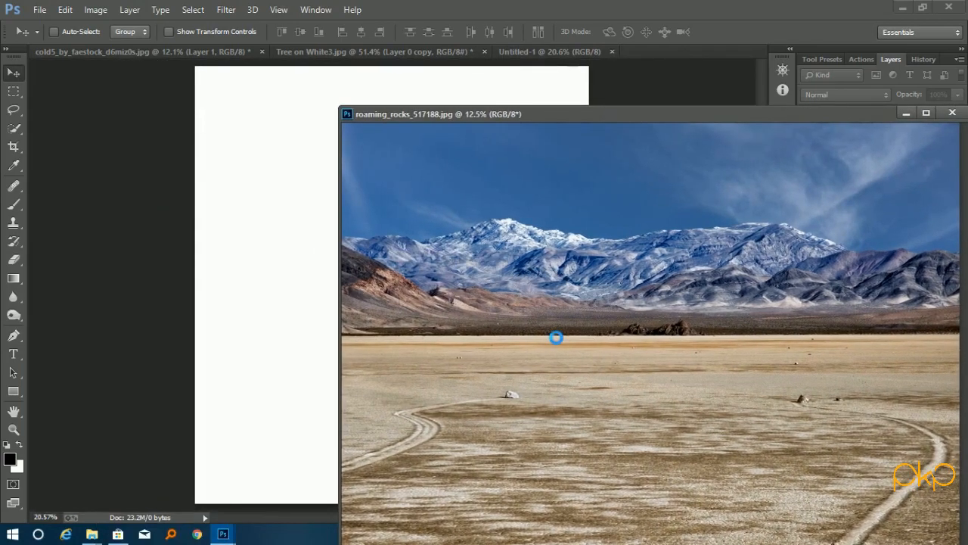
click(906, 113)
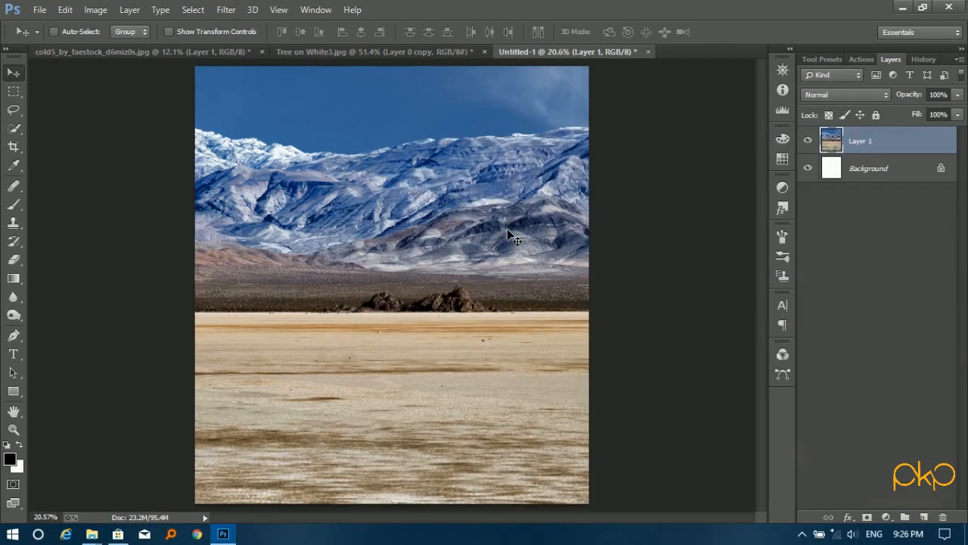
Scale the desert photo layer to 42% and place it over the lower part of the canvas.
key(ctrl+t)
drag(203, 40, 159, 43)
drag(431, 264, 445, 333)
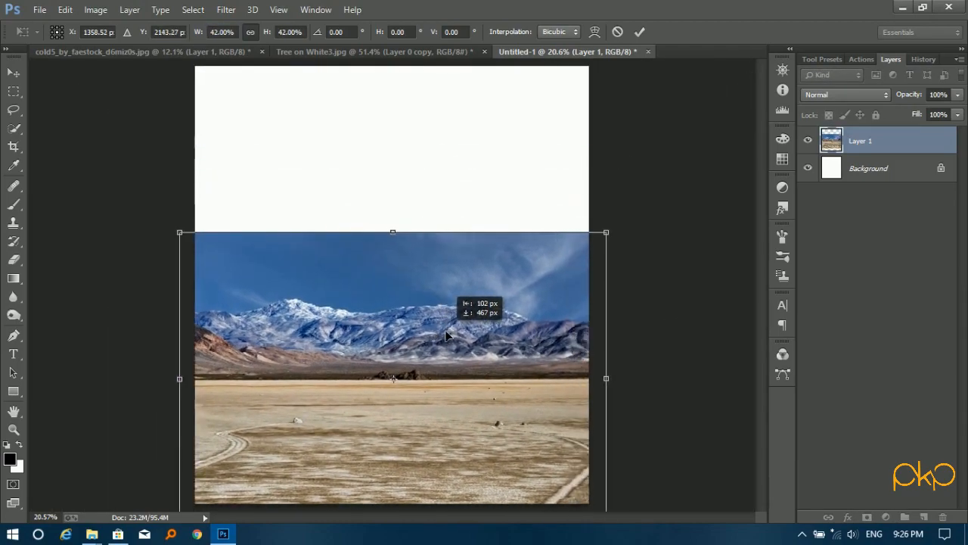
key(Return)
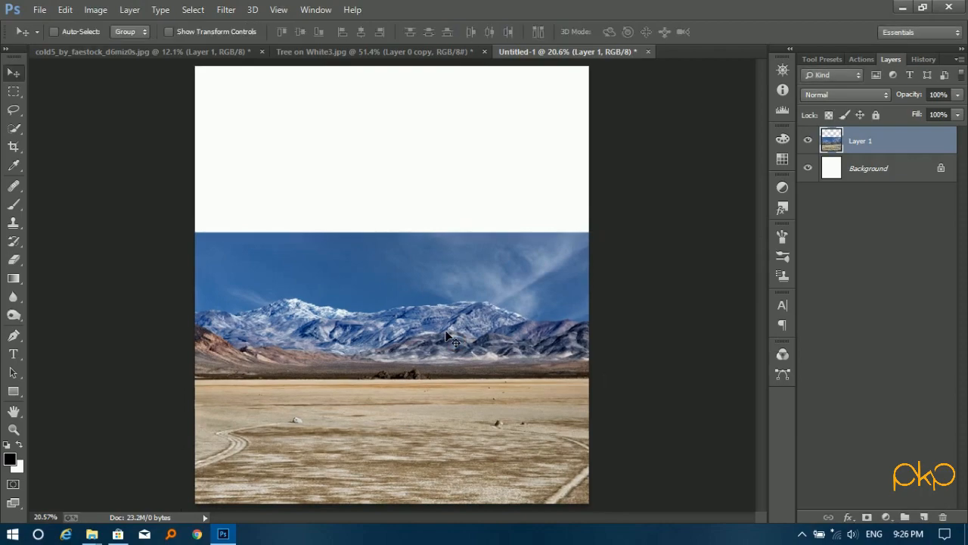
Enlarge the desert photo layer to about 147% and raise it so the plain fills the canvas's lower part.
key(ctrl+t)
drag(609, 233, 704, 167)
drag(625, 298, 622, 264)
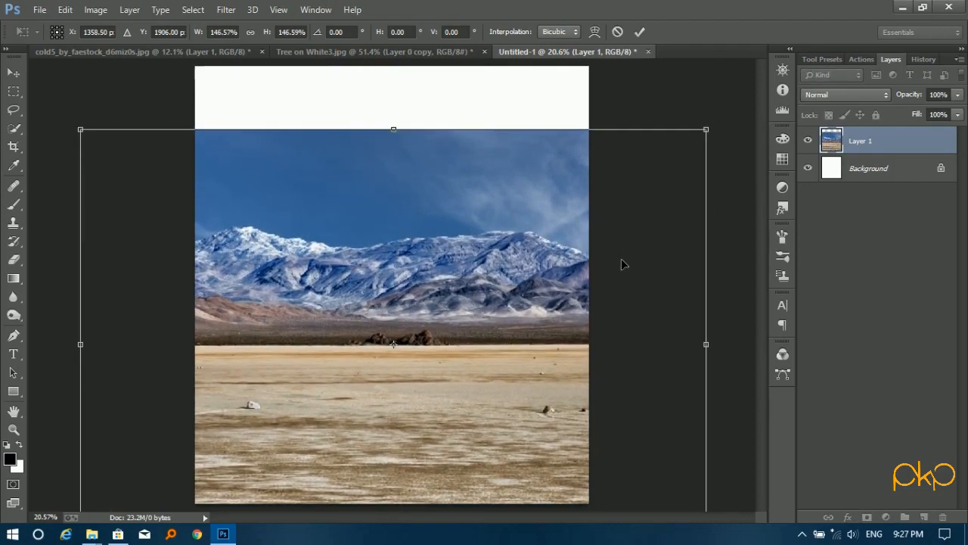
key(Return)
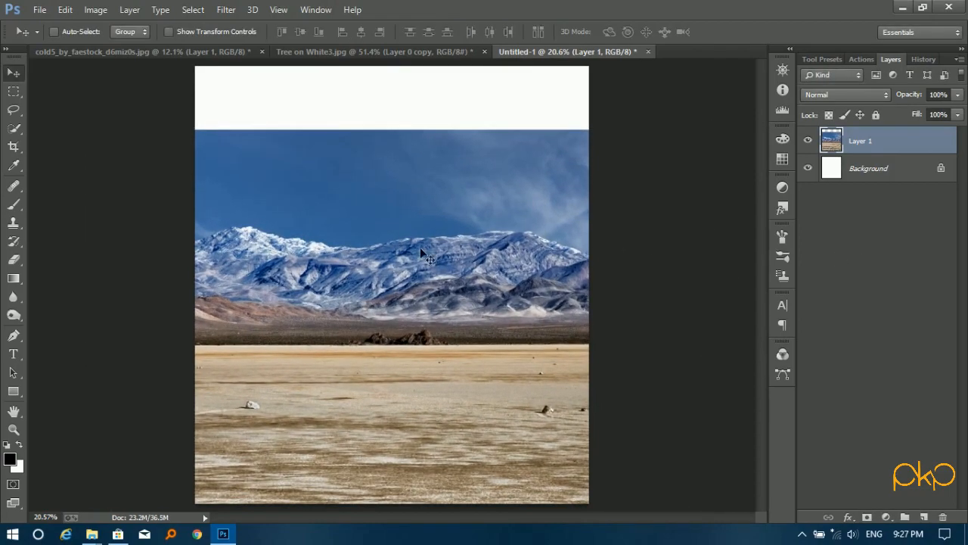
Select the blue sky above the mountains with Quick Selection and hide it with a layer mask.
click(14, 128)
drag(216, 141, 466, 174)
click(102, 31)
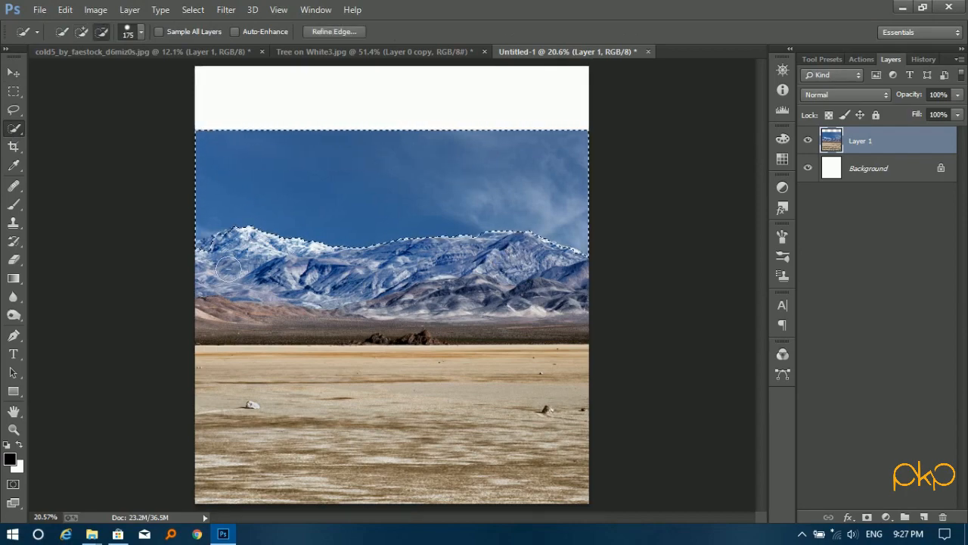
drag(229, 269, 226, 260)
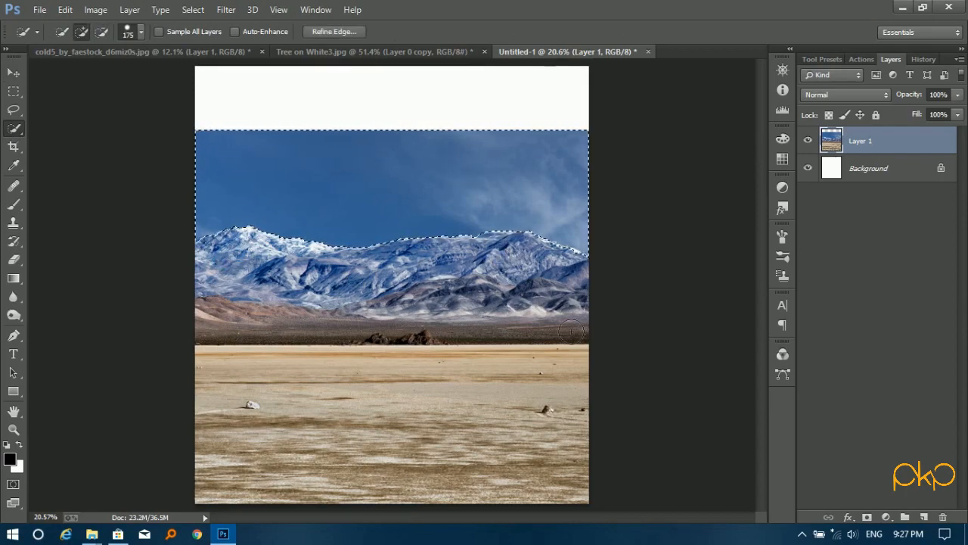
key(alt)
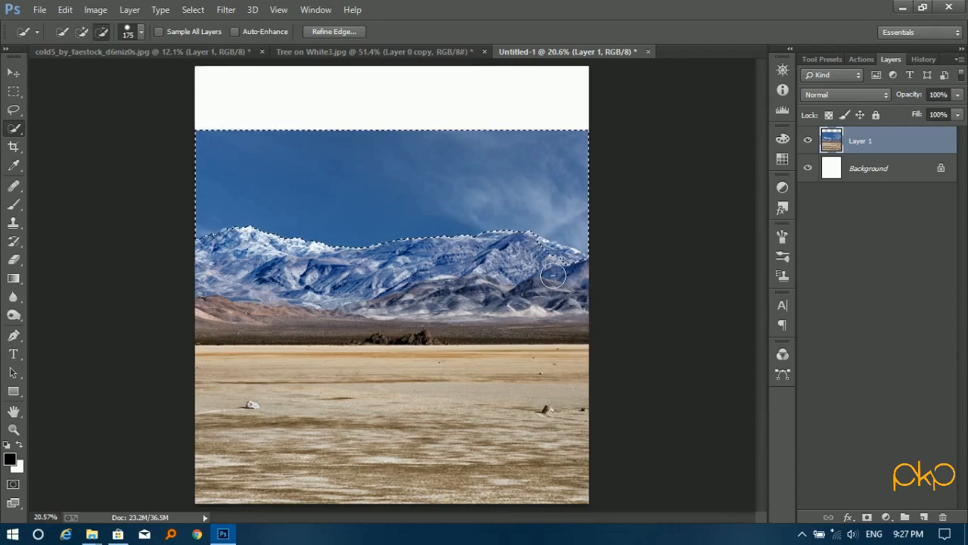
drag(553, 276, 562, 264)
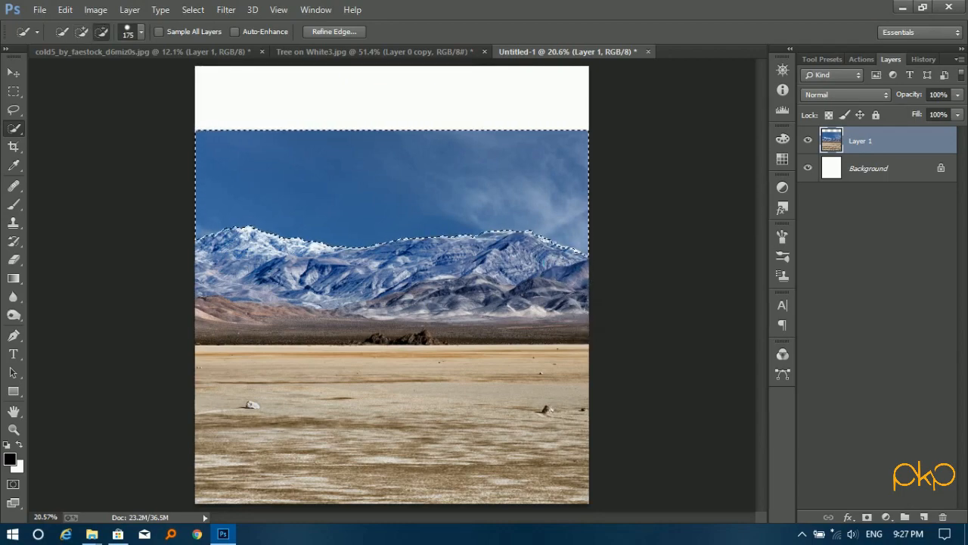
click(876, 517)
key(v)
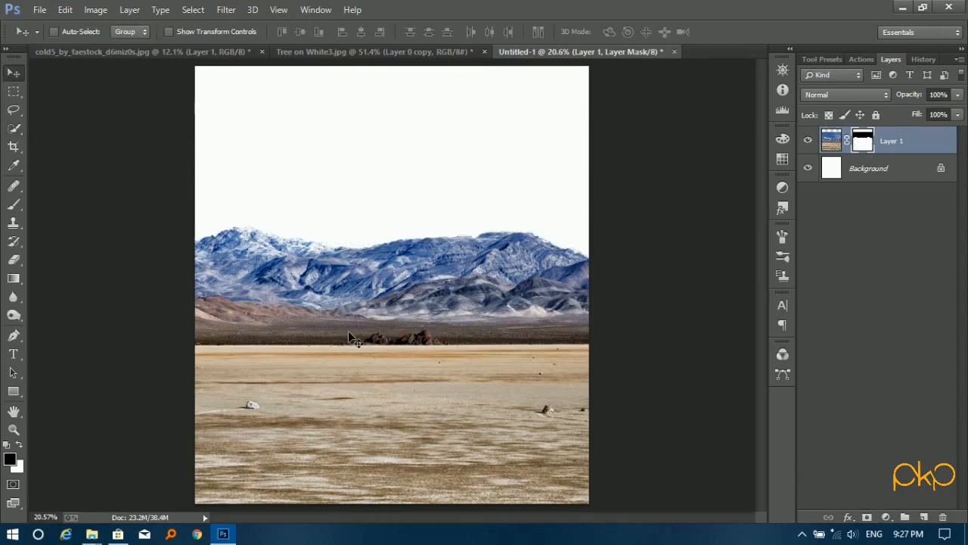
Squash the masked desert layer to about 91% height and position its mountains slightly lower on the canvas.
key(ctrl+t)
key(Escape)
key(ctrl+t)
drag(394, 127, 402, 167)
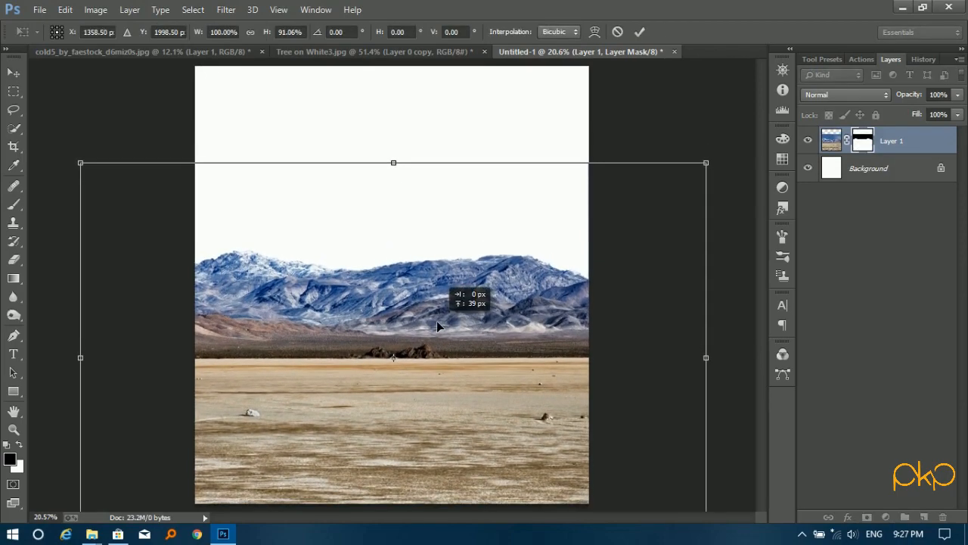
key(Return)
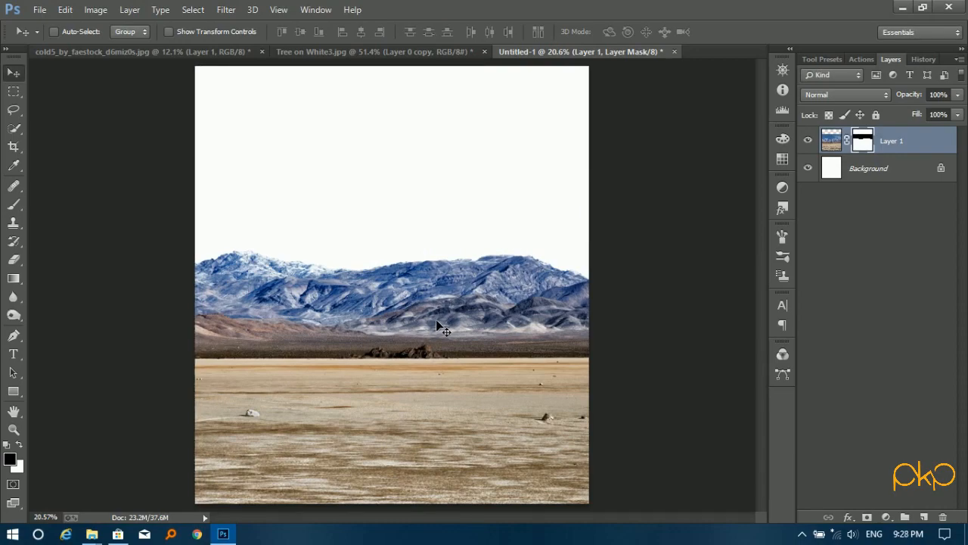
Add a new layer beneath the desert layer and fill it with very dark navy blue.
click(923, 517)
key(ctrl+bracketleft)
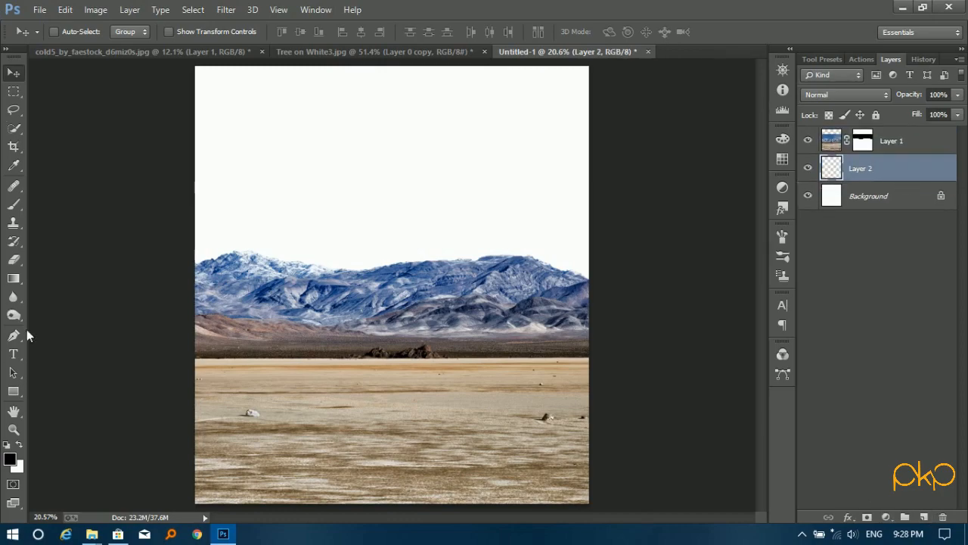
click(10, 459)
drag(688, 277, 689, 256)
drag(620, 347, 607, 346)
click(820, 180)
key(alt+BackSpace)
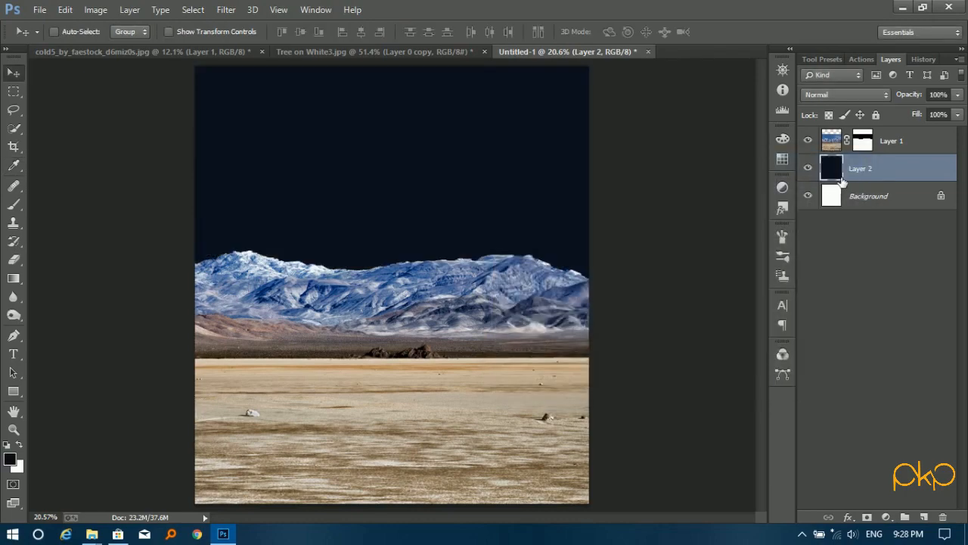
Adjust the foreground colour to dark navy #080b14.
click(10, 460)
drag(609, 351, 604, 356)
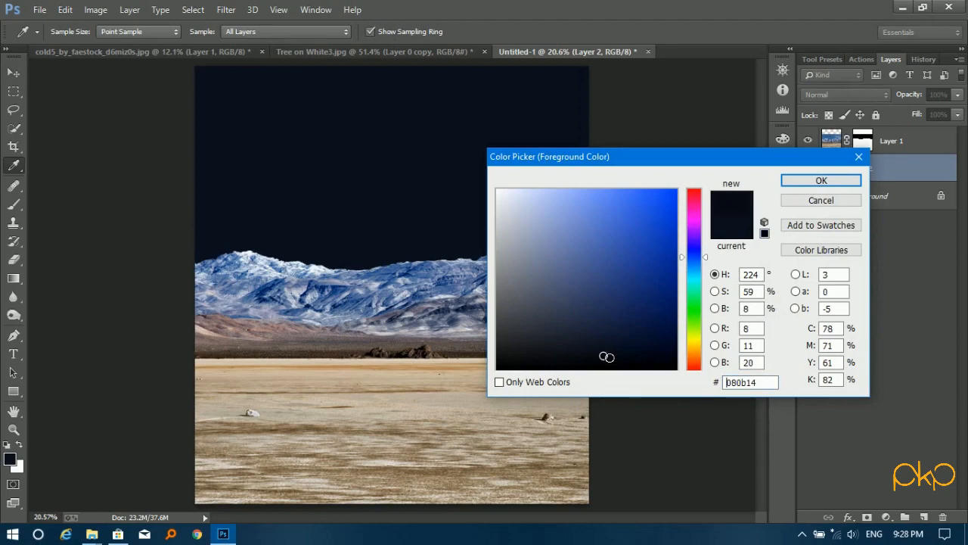
click(798, 183)
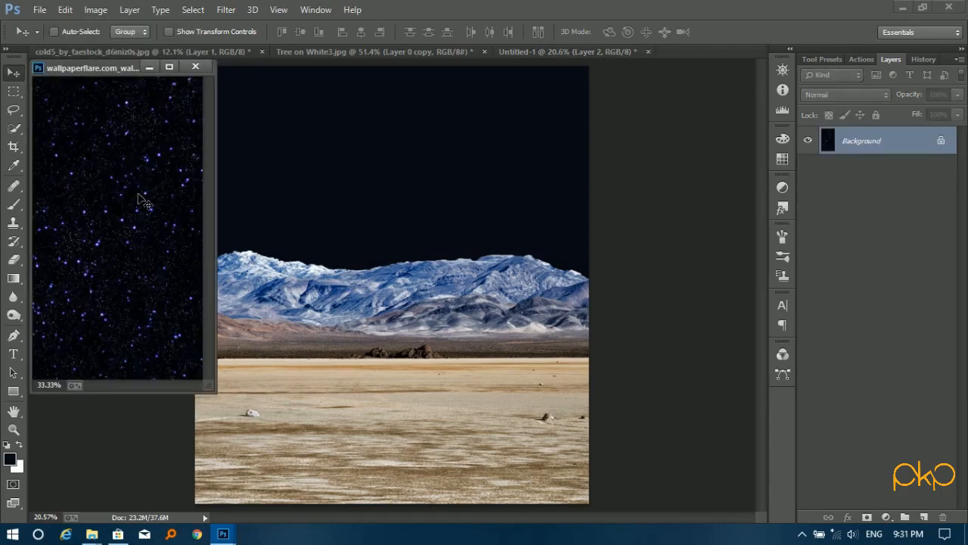
Copy the starry wallpaper into Untitled-1, close its source image and shift the star layer toward the sky's centre.
drag(143, 203, 346, 183)
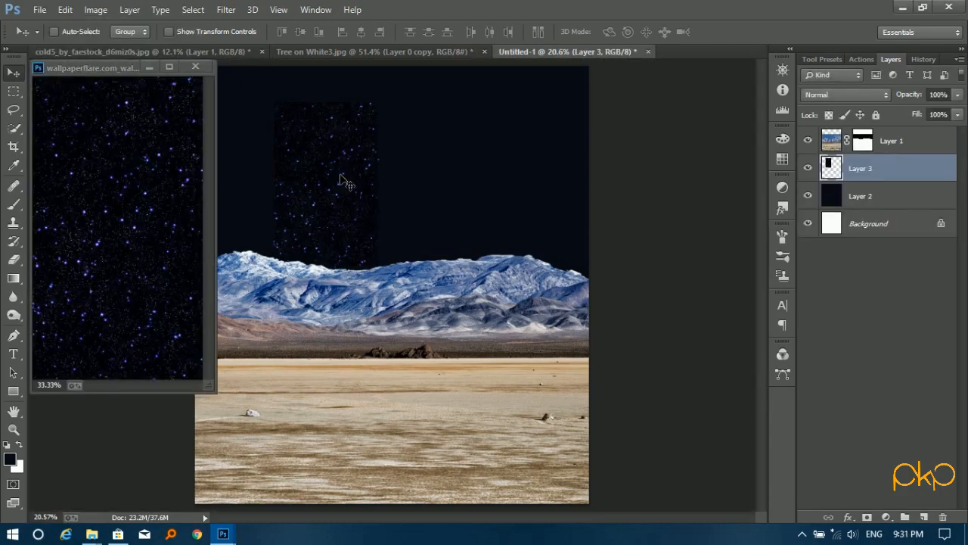
click(201, 72)
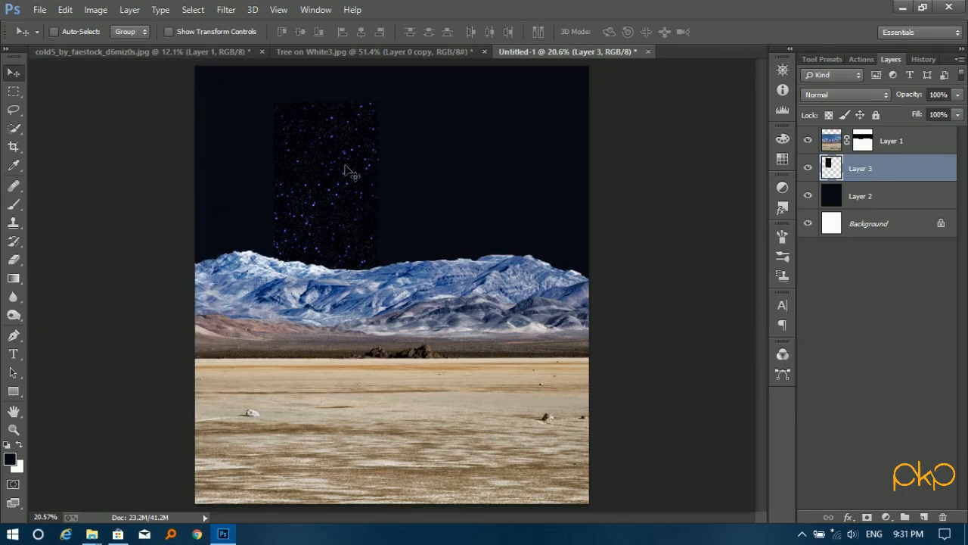
key(ctrl+t)
drag(347, 152, 376, 159)
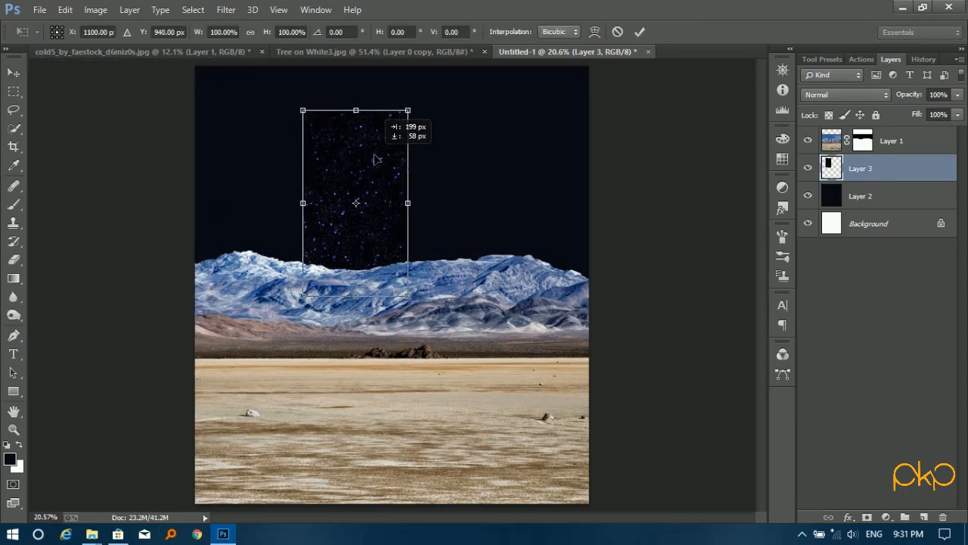
key(Return)
Put the star layer on top of the stack, rotate it about 90° and enlarge it to cover the whole sky.
drag(905, 179, 862, 148)
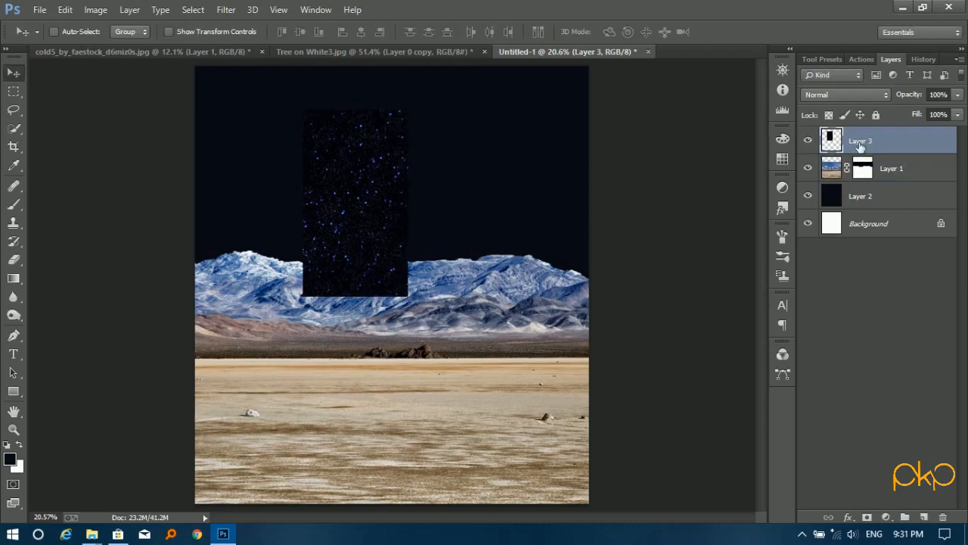
key(ctrl+t)
drag(408, 295, 469, 403)
key(ctrl+minus)
key(ctrl+minus)
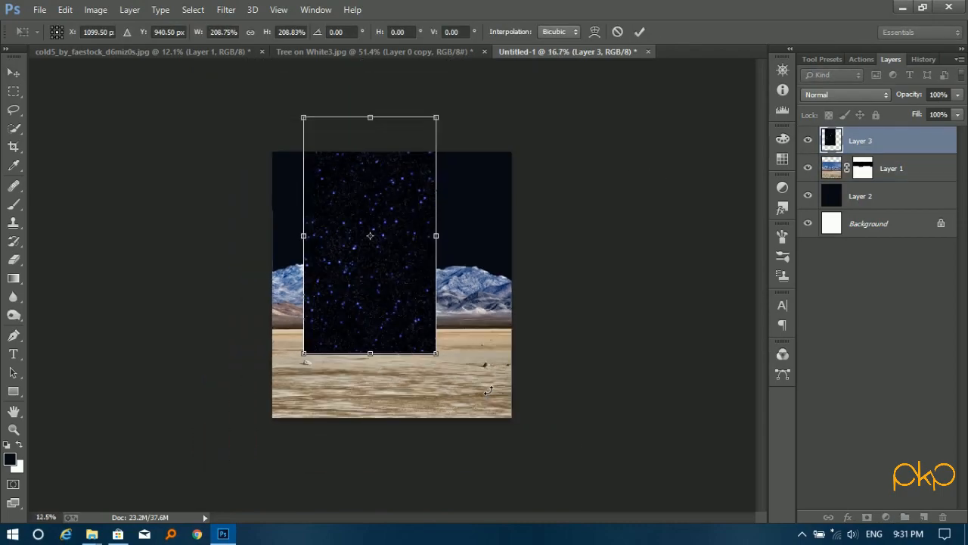
drag(387, 245, 391, 260)
drag(438, 126, 492, 320)
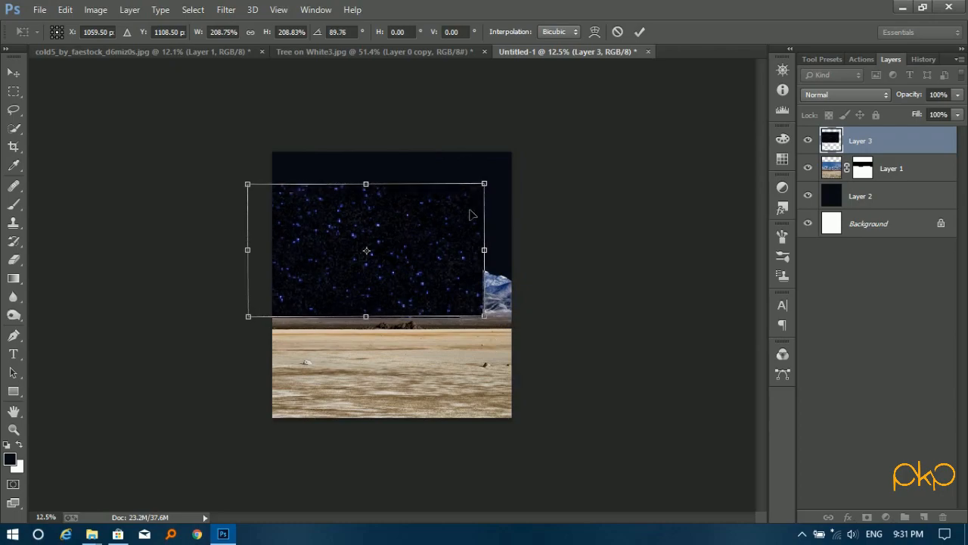
drag(475, 182, 520, 162)
drag(458, 227, 480, 209)
key(Return)
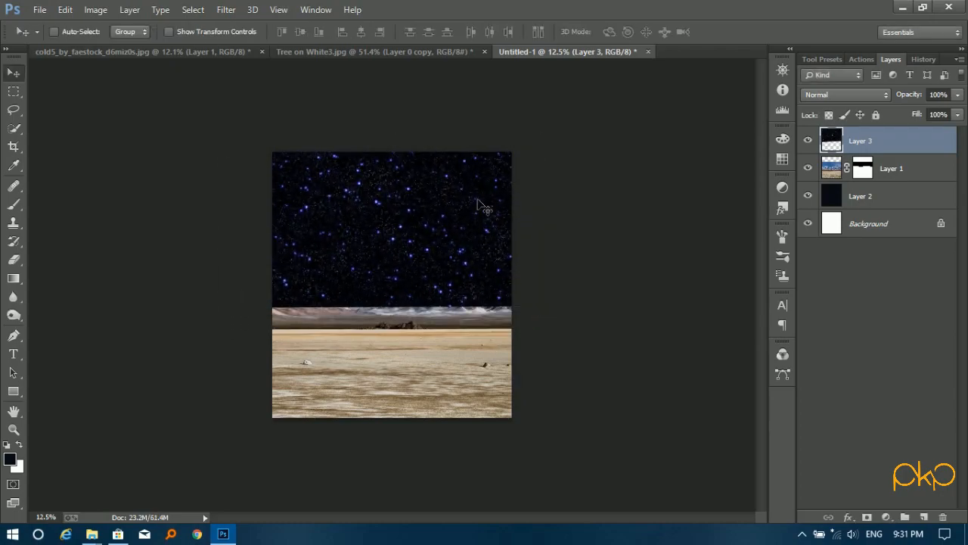
Set the star layer's blend mode to Screen and its opacity to 27%.
key(ctrl+0)
click(853, 95)
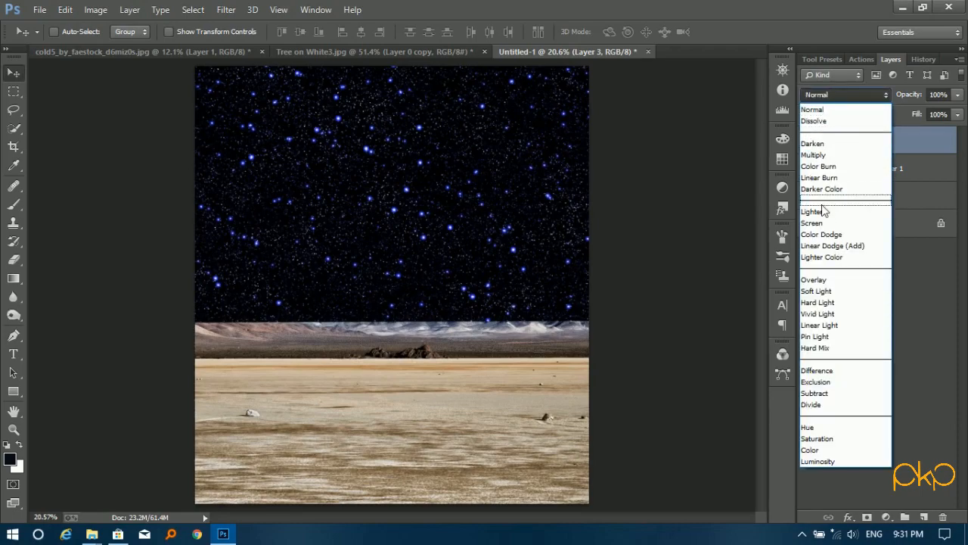
click(824, 211)
click(956, 96)
drag(950, 110, 920, 112)
click(922, 95)
key(shift+Down)
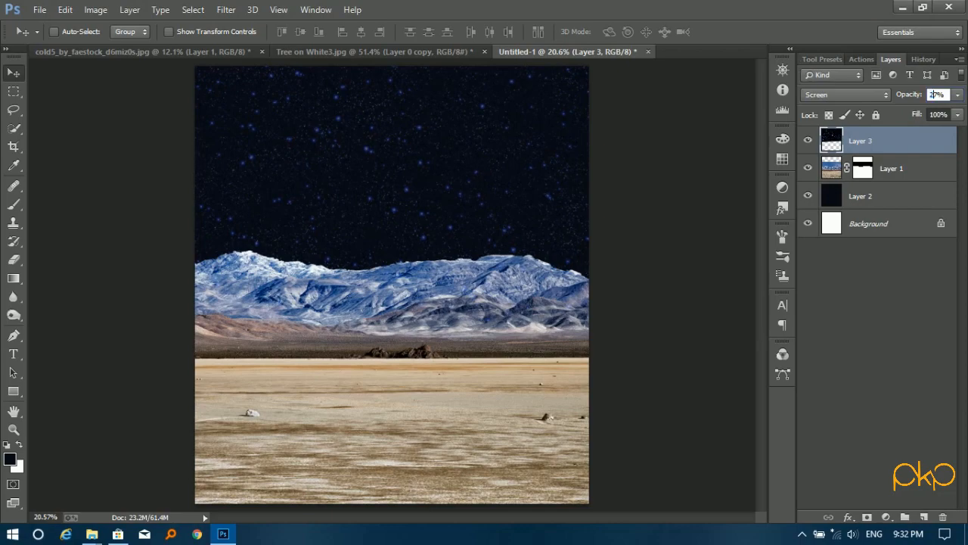
key(Return)
Shift the star layer slightly downward with Free Transform.
key(ctrl+t)
drag(456, 262, 450, 276)
key(Return)
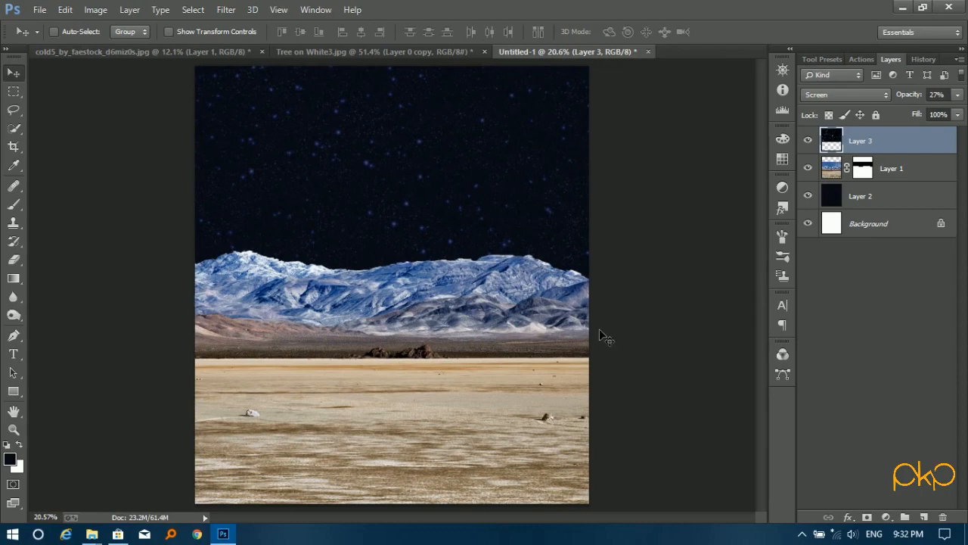
Add a new layer above the dark navy fill and set the Gradient tool to a foreground-to-transparent gradient.
click(890, 196)
click(925, 517)
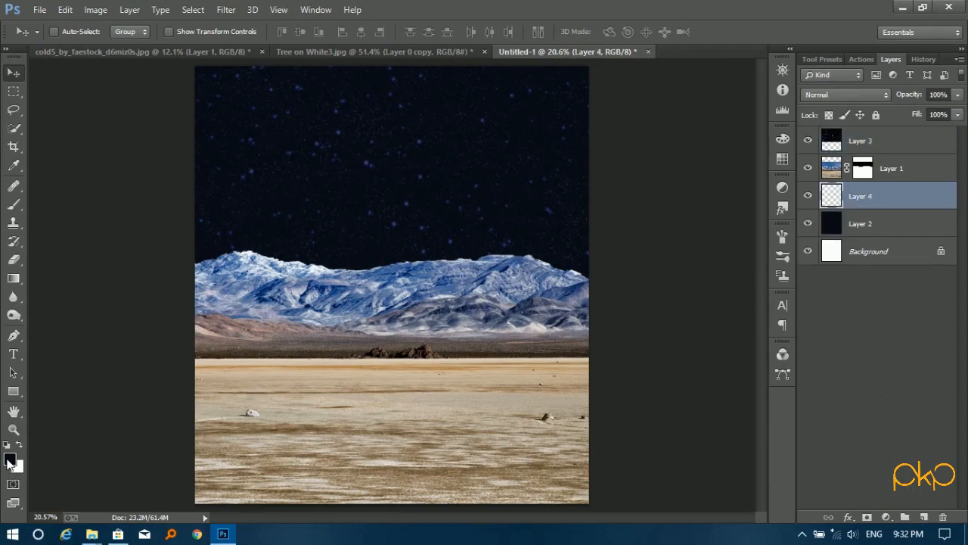
click(13, 278)
click(87, 31)
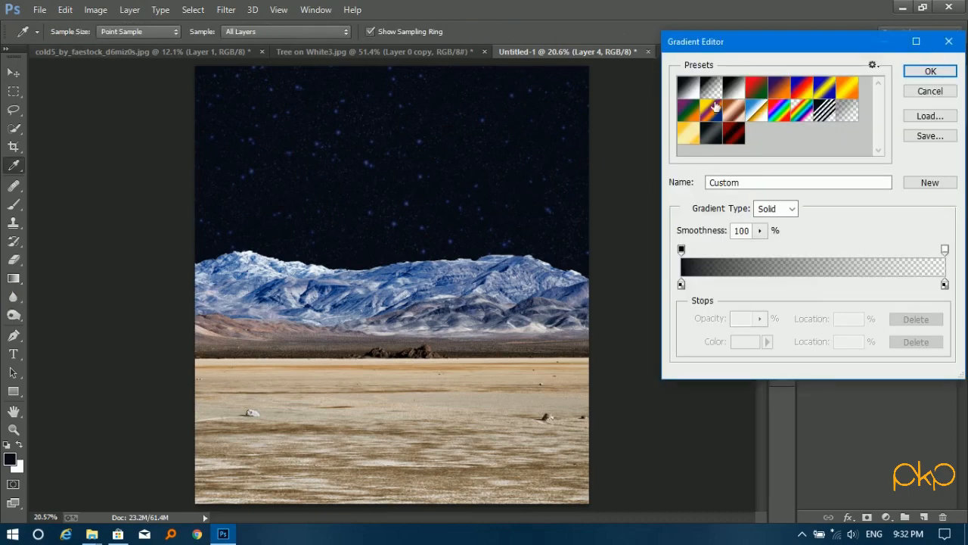
click(927, 69)
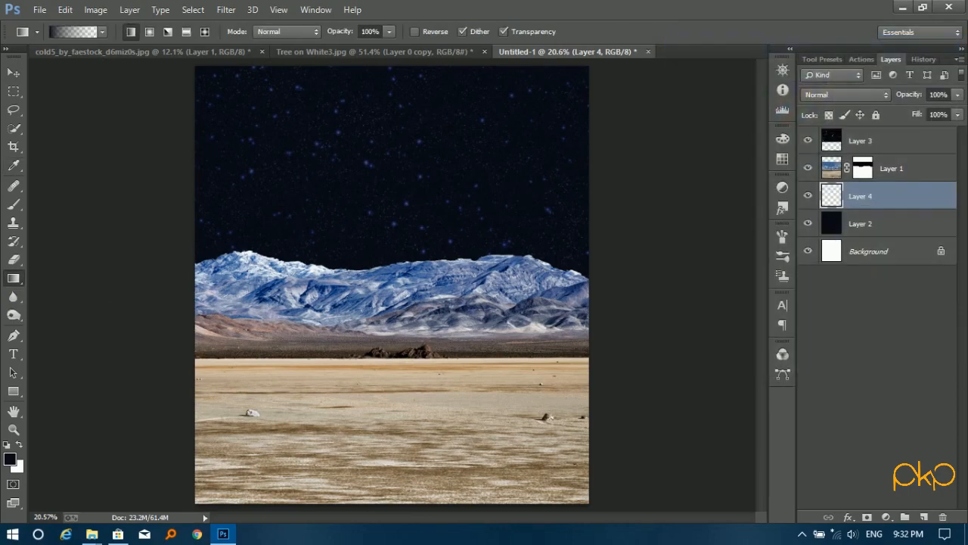
Set the foreground colour to light blue #46c4ff for the Gradient tool.
click(9, 458)
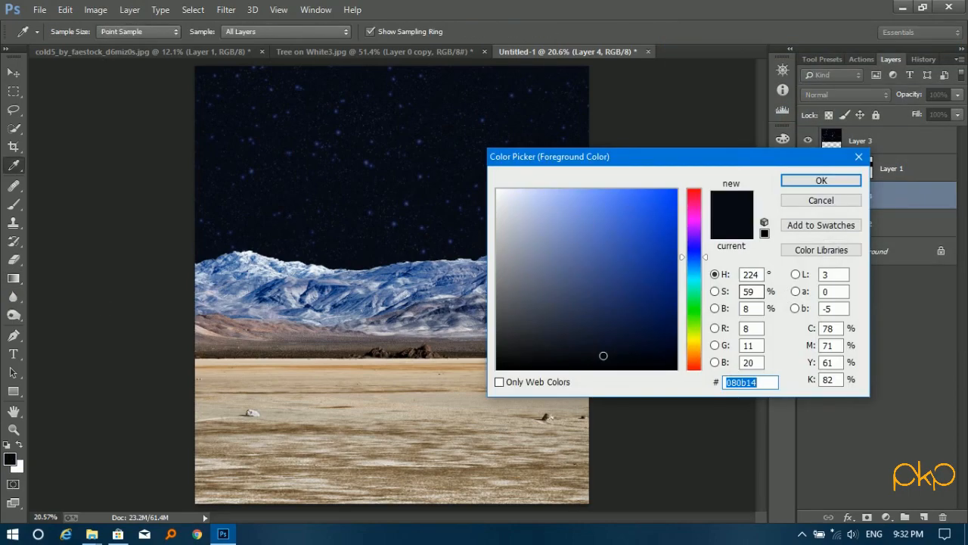
drag(687, 274, 688, 267)
drag(639, 210, 599, 194)
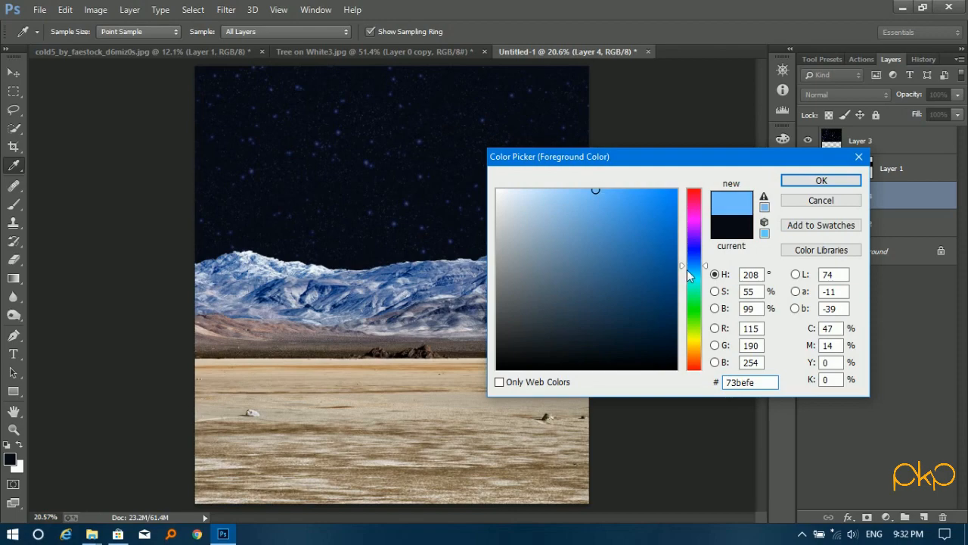
drag(687, 269, 689, 269)
drag(652, 212, 627, 189)
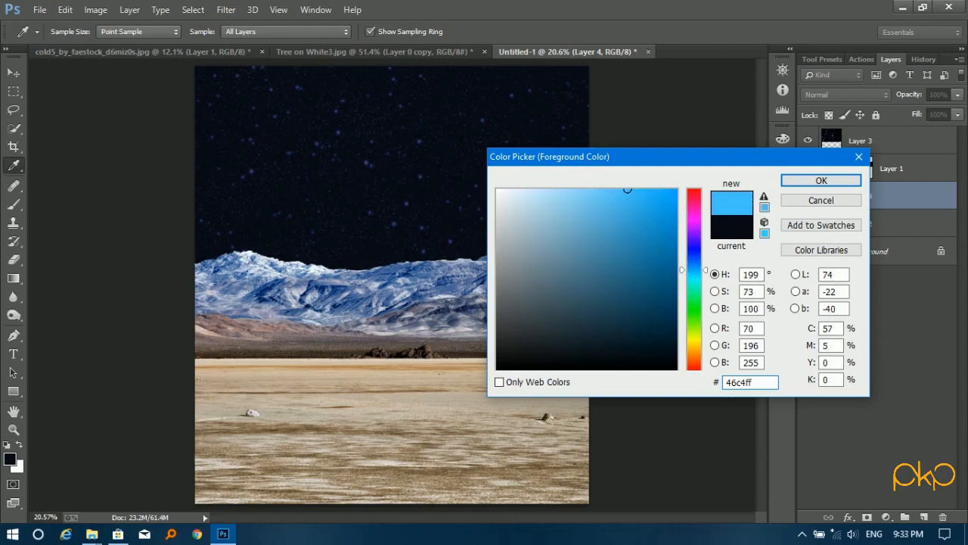
click(821, 180)
key(g)
Draw a faint blue gradient at 11% opacity from the right end of the mountain ridge diagonally toward the sky's upper left.
drag(593, 282, 454, 193)
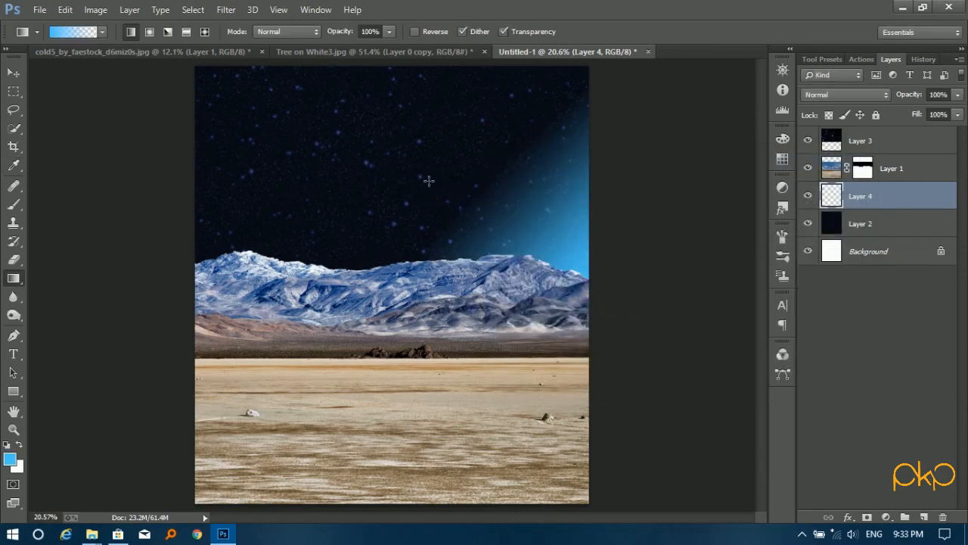
key(ctrl+z)
drag(390, 32, 326, 51)
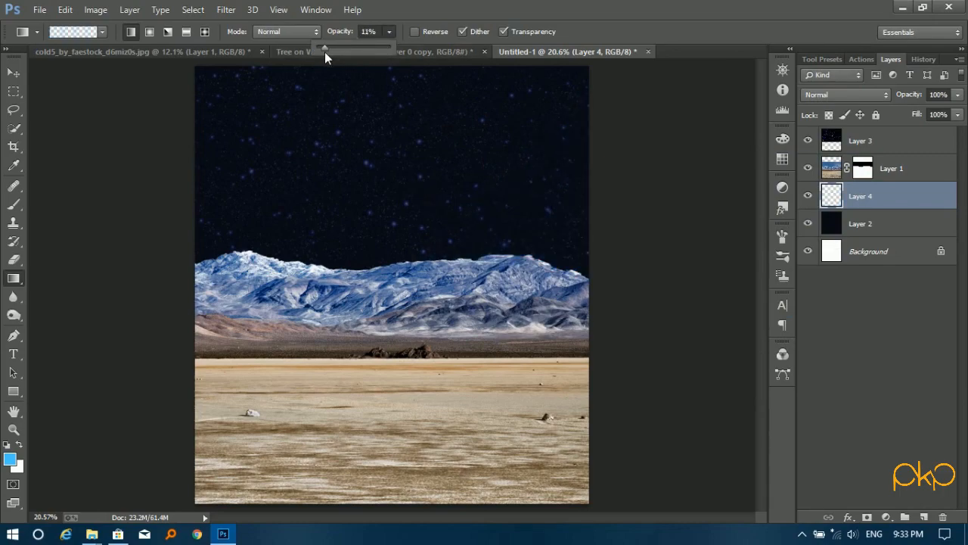
drag(594, 282, 286, 85)
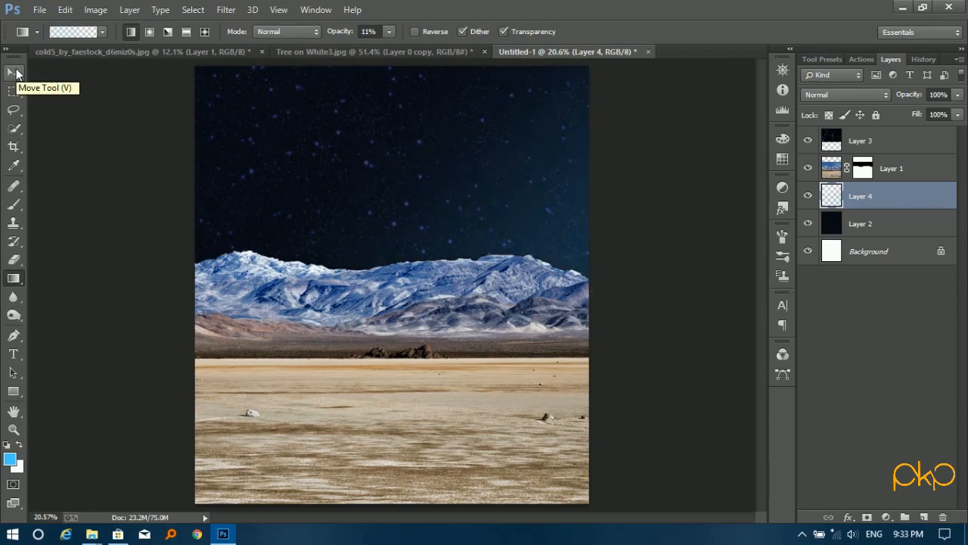
click(14, 72)
Add a new layer above the blue glow and set the foreground colour to green #46ff60.
click(923, 516)
click(10, 459)
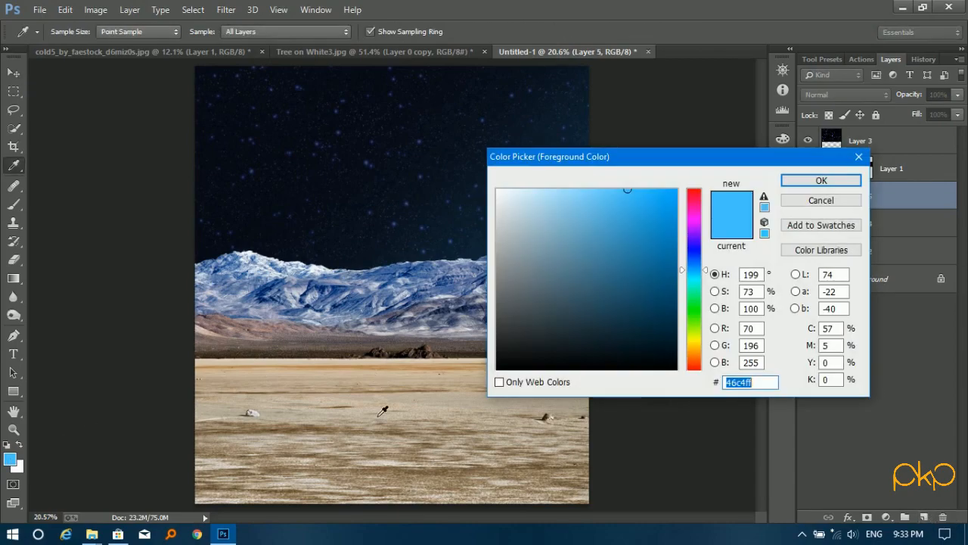
drag(683, 270, 682, 304)
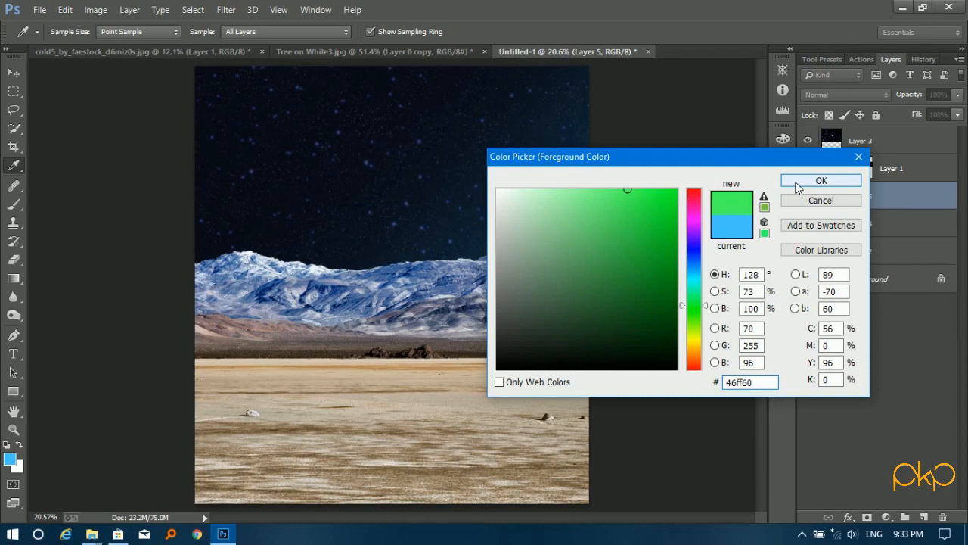
click(798, 182)
Draw a faint green gradient from the mountain ridge straight up to the top of the sky.
key(g)
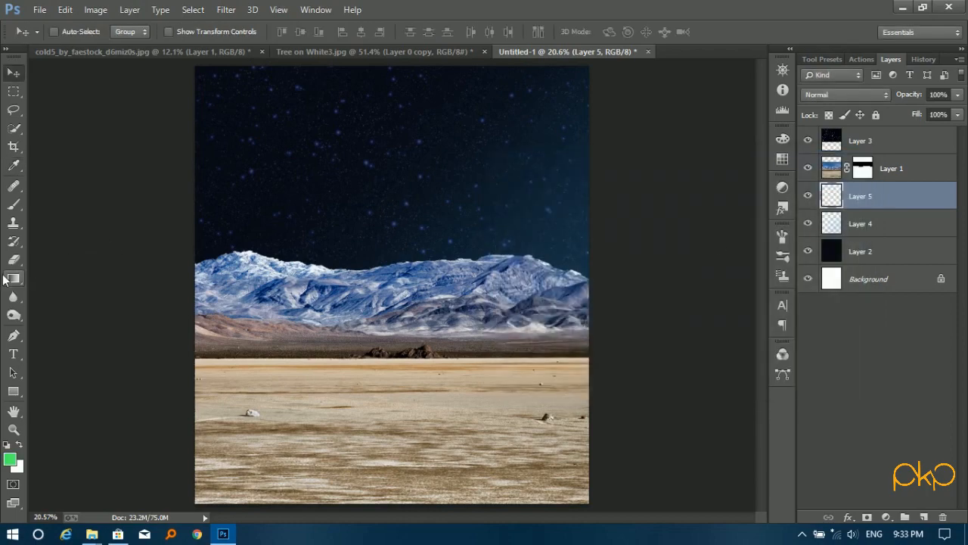
drag(401, 262, 391, 85)
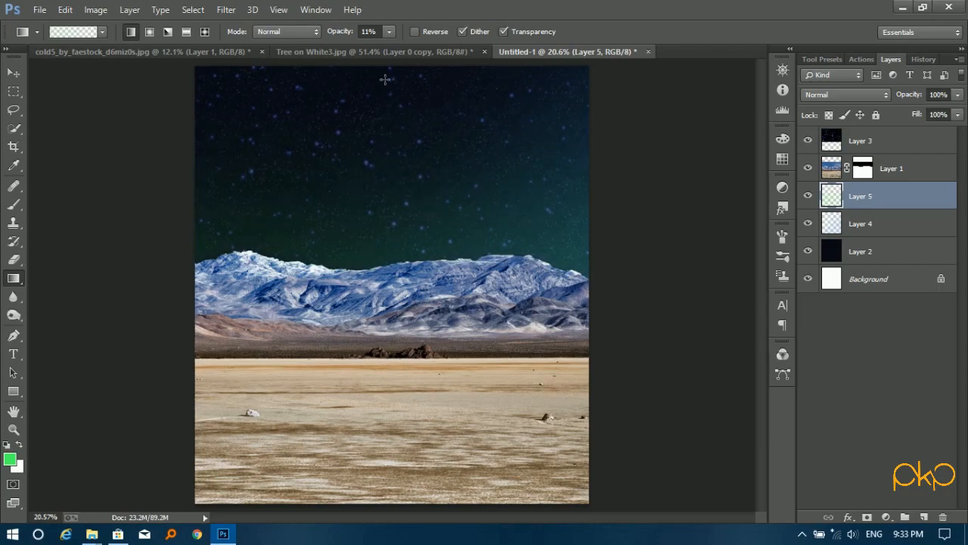
click(13, 72)
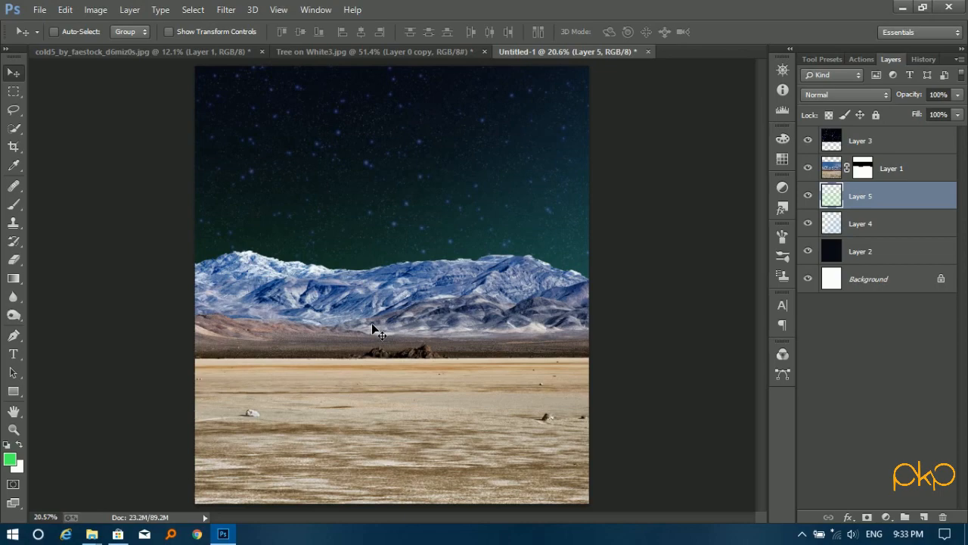
Add a Color Balance adjustment layer above the star layer and clip it to that layer.
click(938, 145)
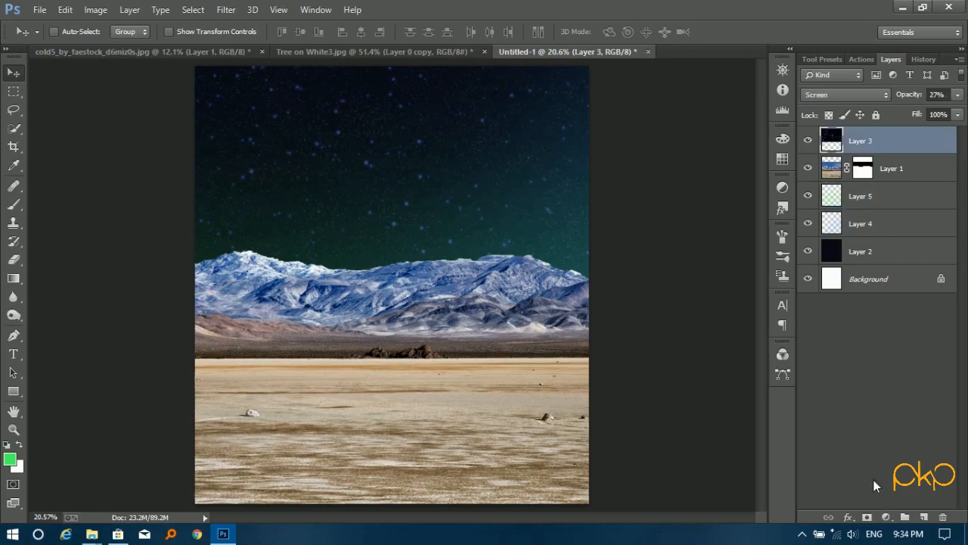
click(885, 516)
click(877, 300)
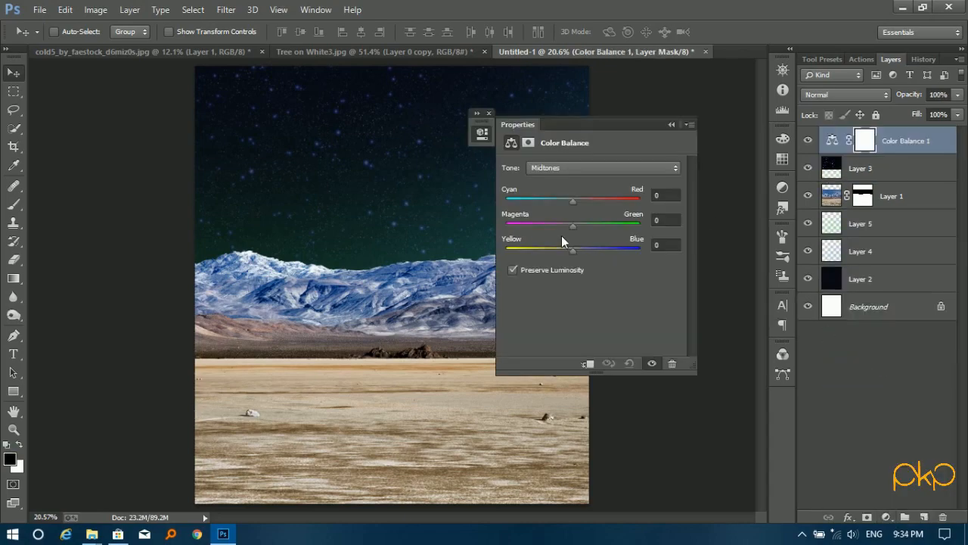
click(597, 367)
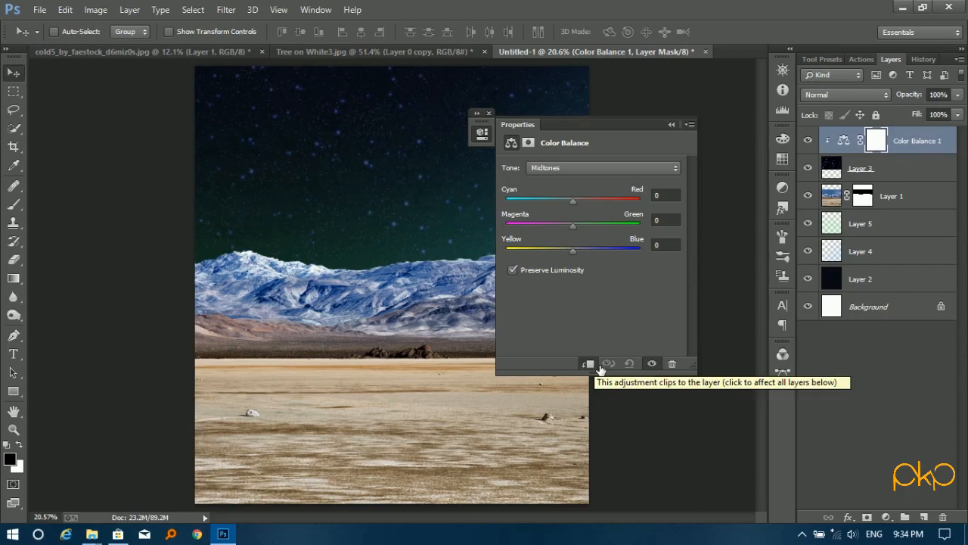
Place the landscape layer above the star layer and clip the Color Balance adjustment to the landscape.
mouse_move(933, 143)
mouse_down()
mouse_move(910, 185)
mouse_move(918, 139)
mouse_up()
shift+click(912, 198)
click(899, 148)
right_click(895, 143)
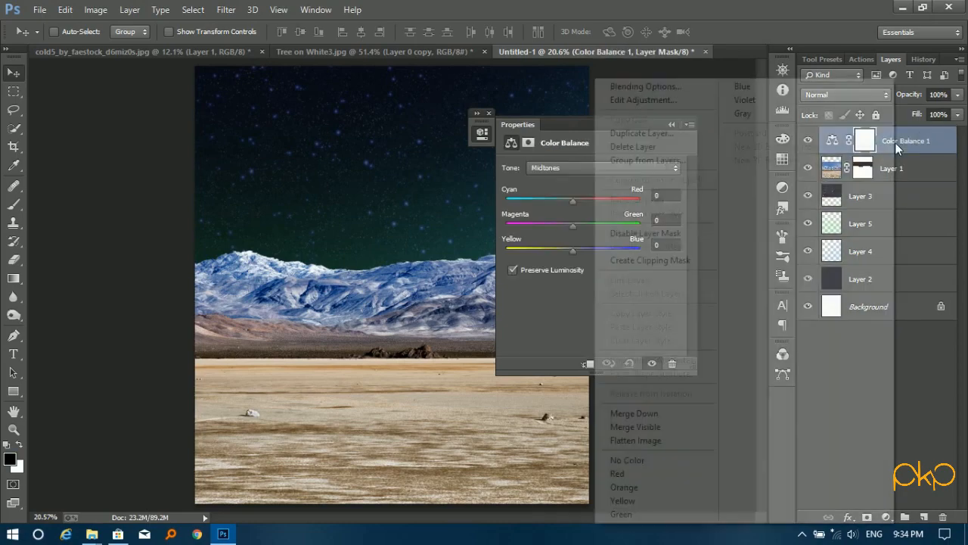
click(627, 260)
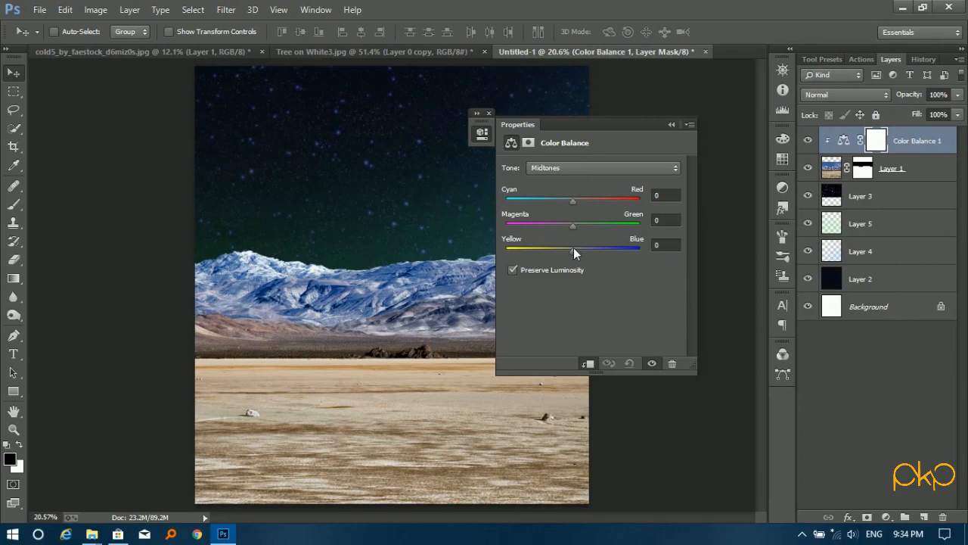
Set the Color Balance midtones to -24 for Cyan/Red and -24 for Magenta/Green.
drag(572, 201, 582, 225)
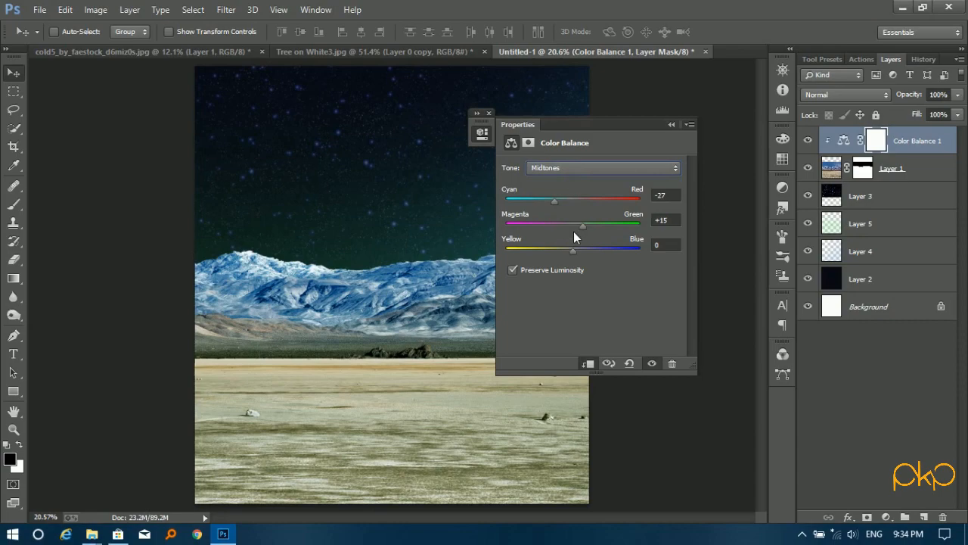
drag(554, 202, 555, 226)
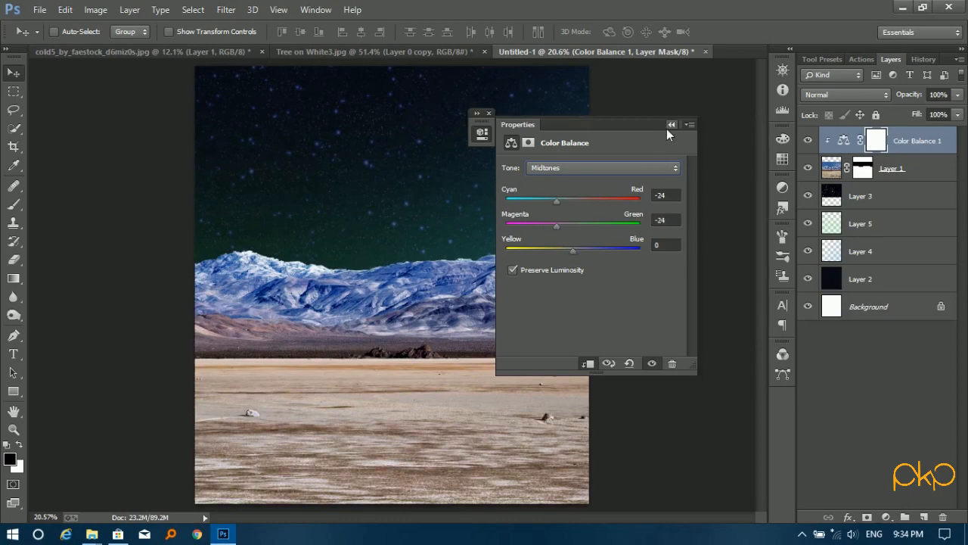
click(488, 112)
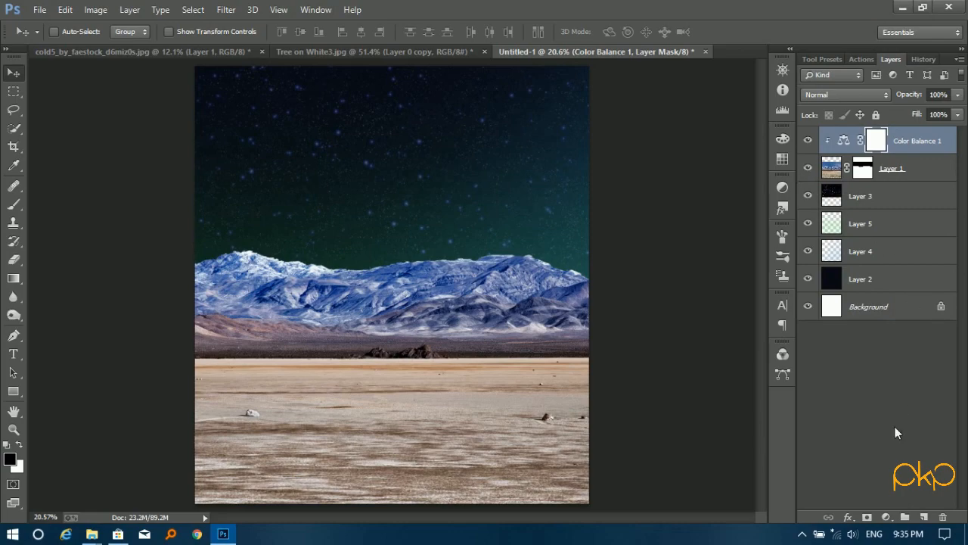
Add a Brightness/Contrast adjustment clipped to the landscape, with brightness -115 and contrast 100.
click(885, 516)
click(888, 260)
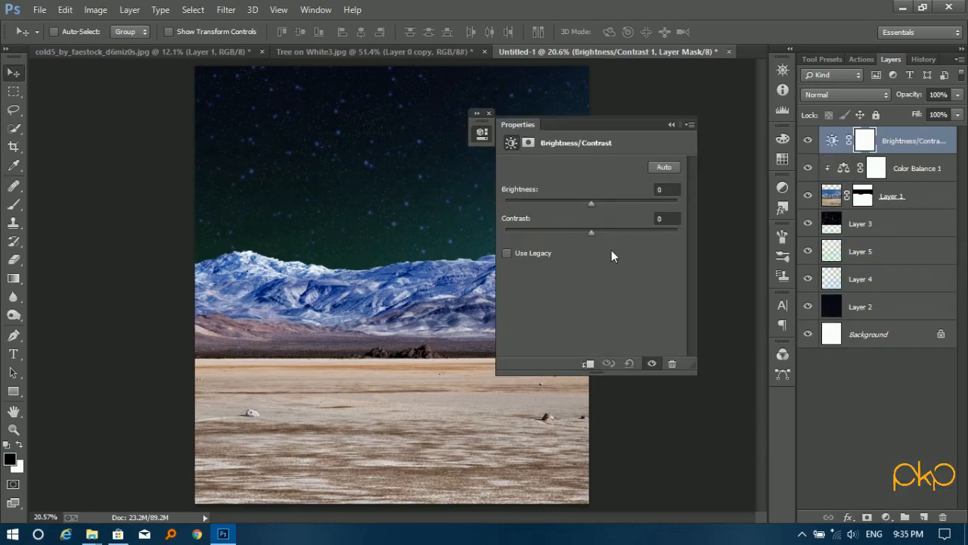
drag(591, 204, 677, 233)
click(588, 364)
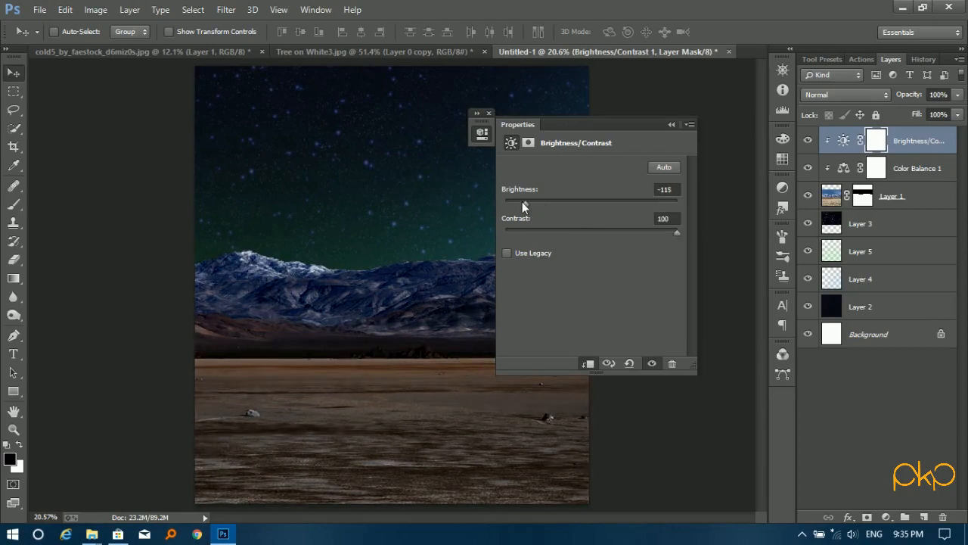
click(489, 114)
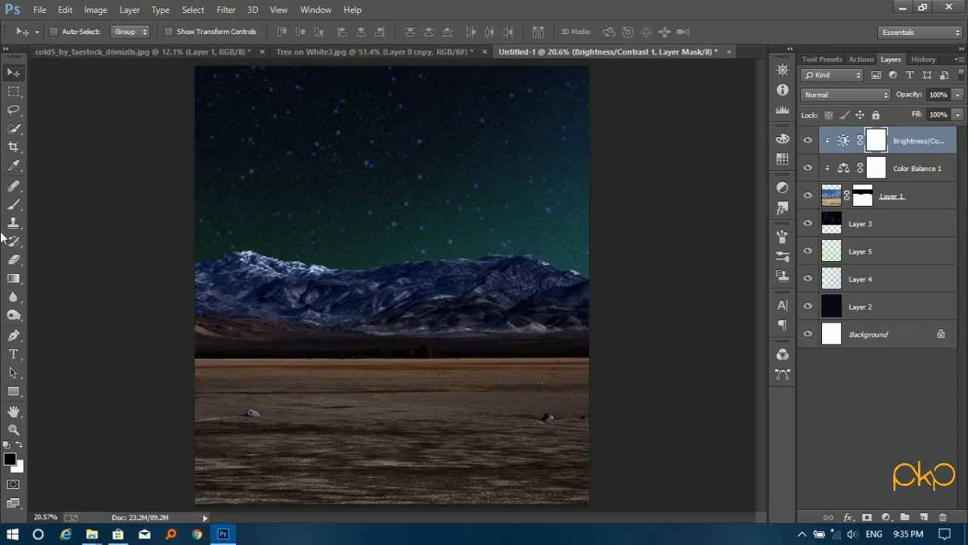
Paint one soft black spot with a 700 px brush on the Brightness/Contrast mask over the middle of the desert floor.
click(14, 207)
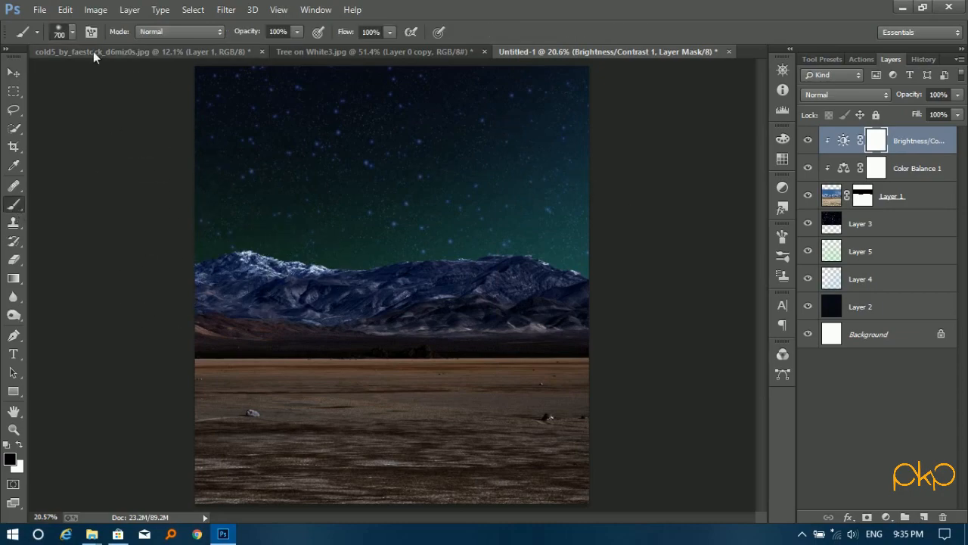
click(73, 33)
click(486, 8)
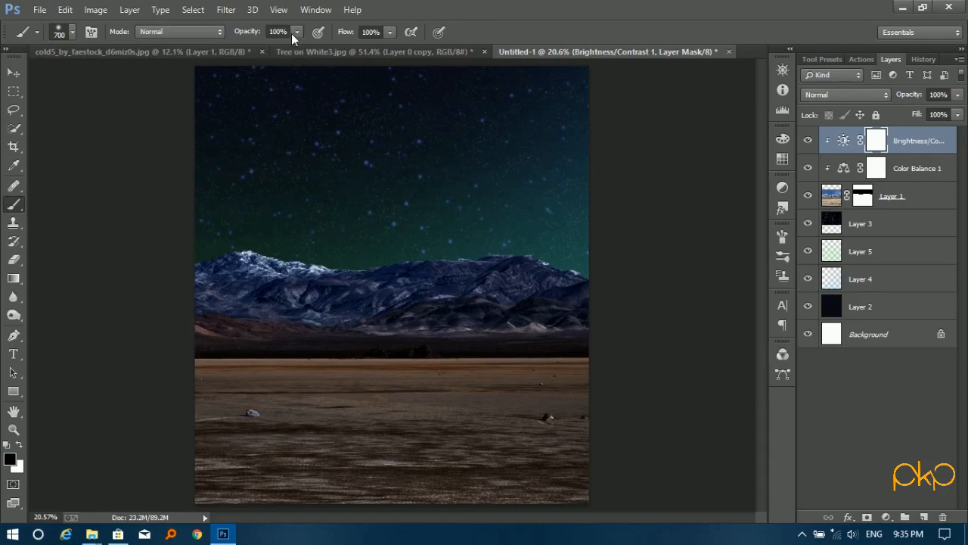
click(427, 453)
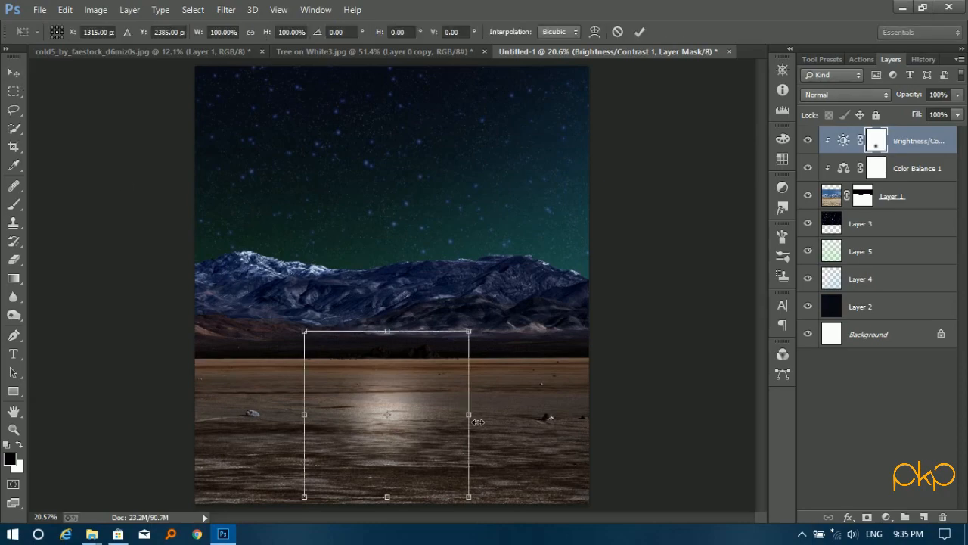
Stretch the mask spot with Free Transform to about 281% width and 82% height, centred on the desert just below the horizon.
drag(473, 414, 618, 413)
drag(395, 337, 395, 352)
mouse_move(404, 397)
mouse_down()
mouse_move(404, 374)
mouse_move(410, 387)
mouse_up()
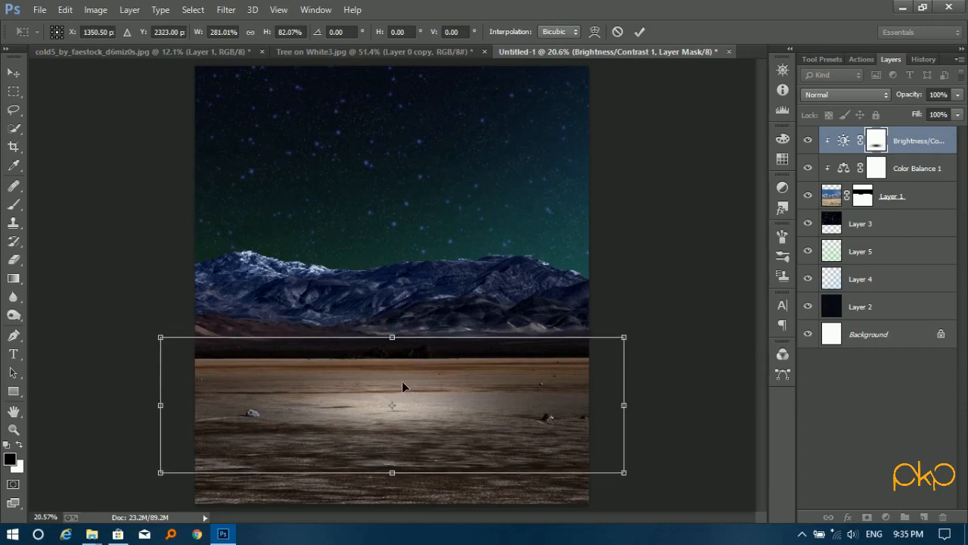
key(Return)
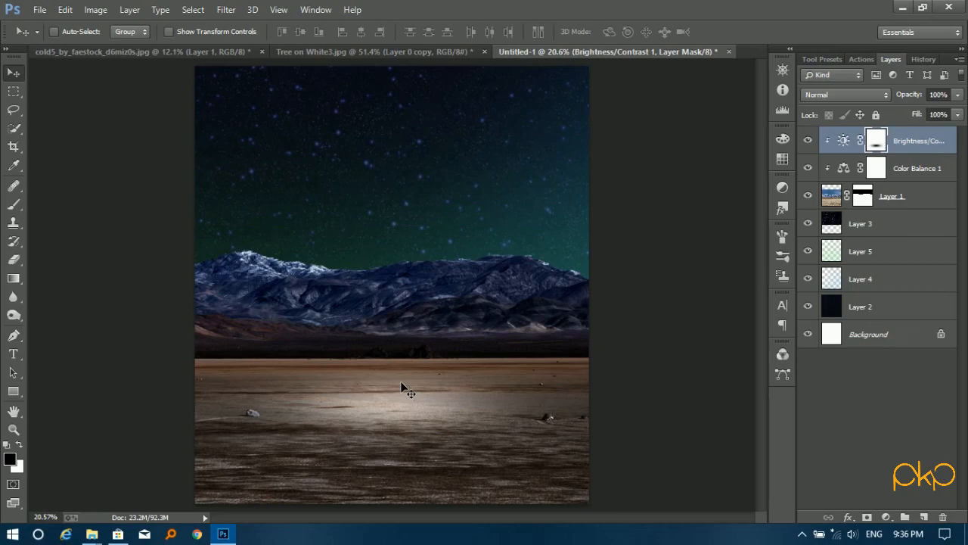
Add a new layer at the top of the stack and clip it to the landscape.
click(923, 517)
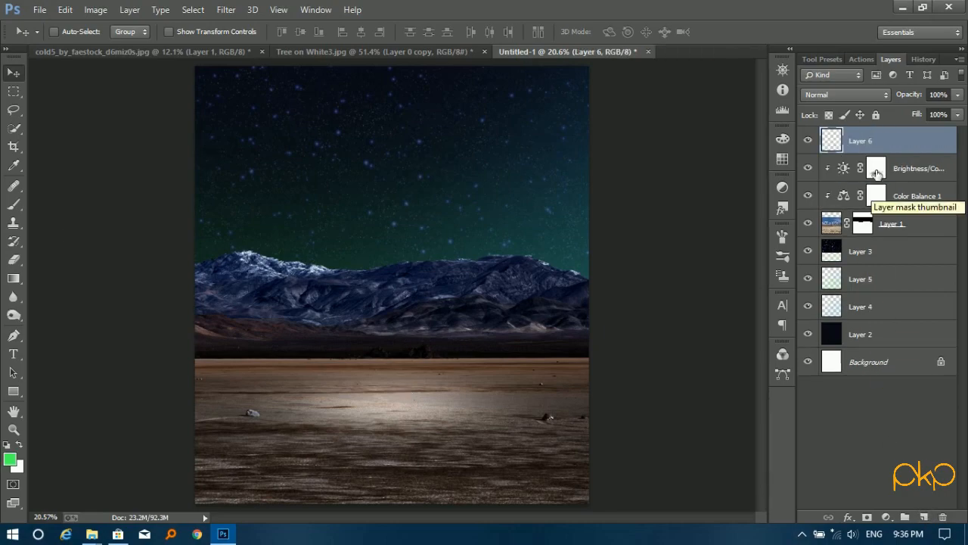
right_click(890, 140)
click(655, 258)
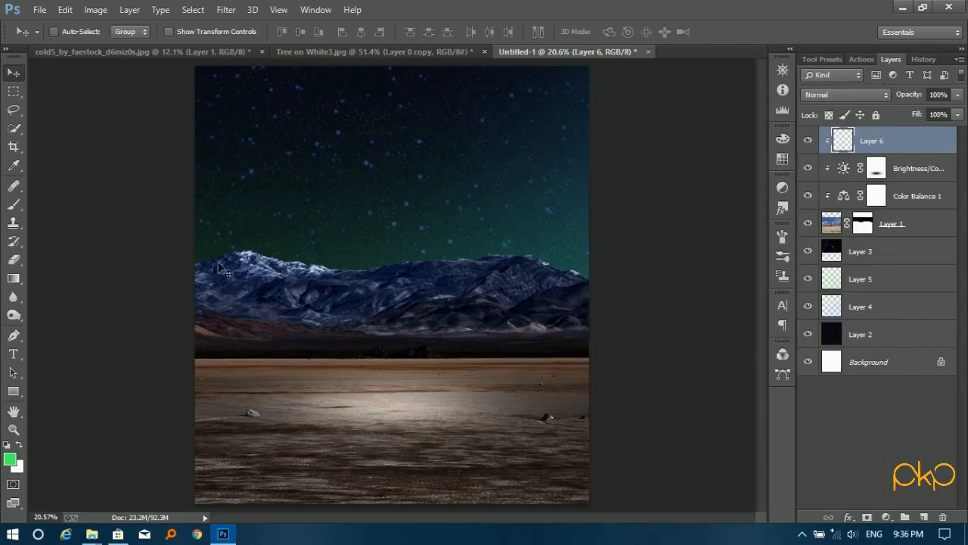
Paint a dark green haze over the mountains on the new layer with a 700 px brush at 13% opacity.
click(14, 205)
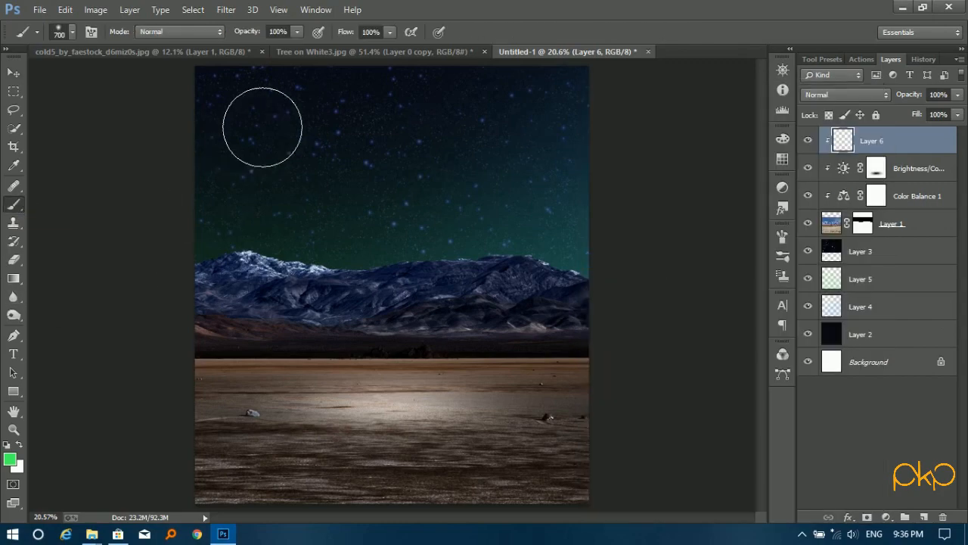
click(297, 32)
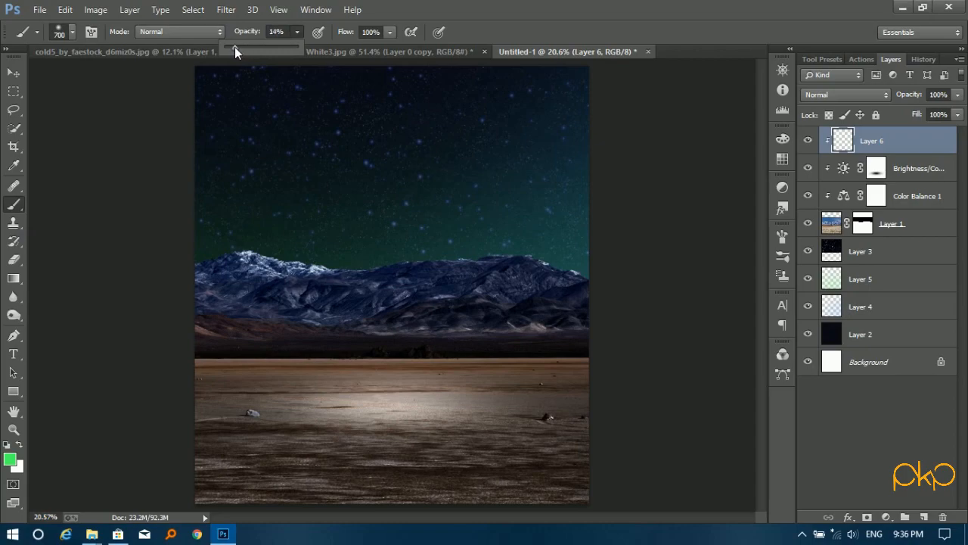
drag(234, 47, 233, 47)
key(d)
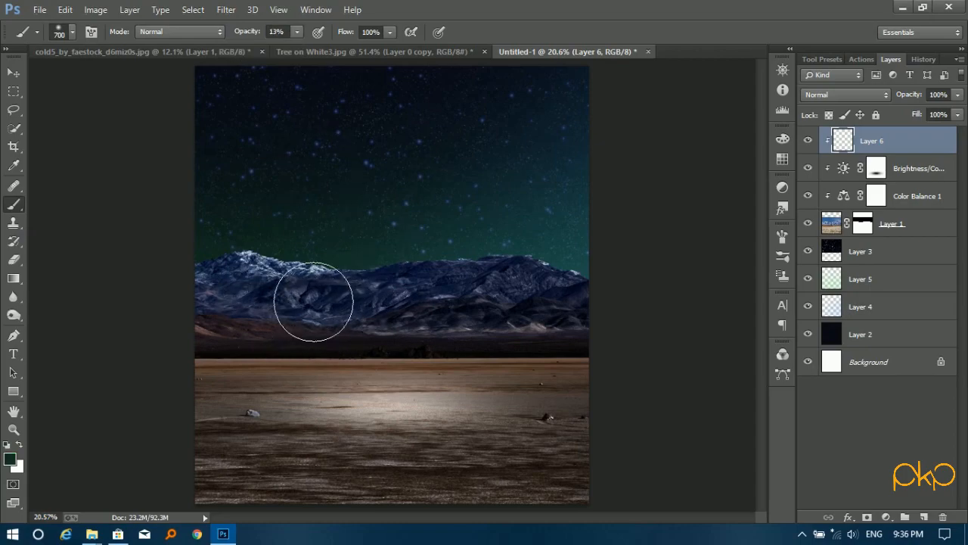
mouse_move(313, 301)
mouse_down()
mouse_move(282, 315)
mouse_move(603, 331)
mouse_move(529, 301)
mouse_move(253, 292)
mouse_move(367, 303)
mouse_move(339, 259)
mouse_up()
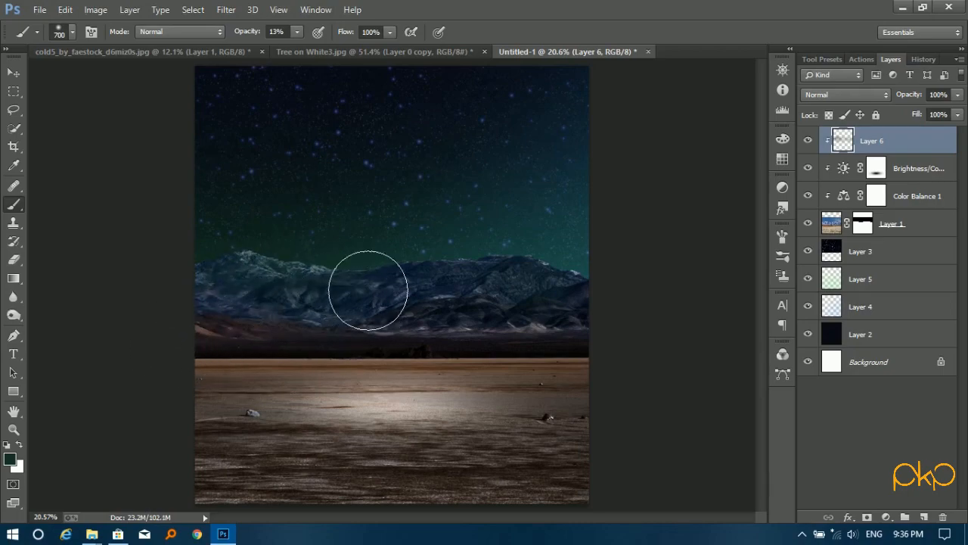
click(13, 74)
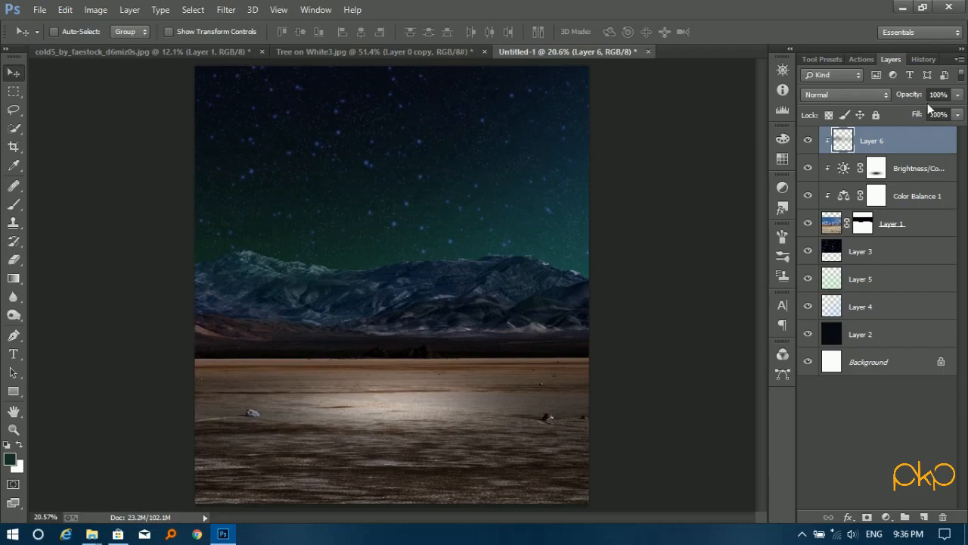
Set the opacity of the mountain haze layer to 65%.
click(958, 95)
drag(958, 111, 938, 115)
text(65)
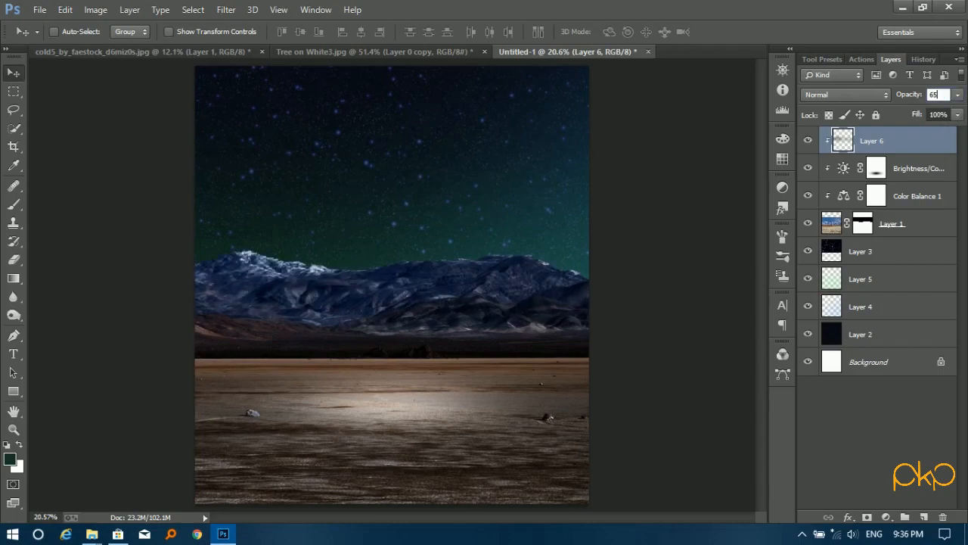
Copy the cut-out tree from the Tree on White3 document into the composite and scale it to about 128%.
key(Return)
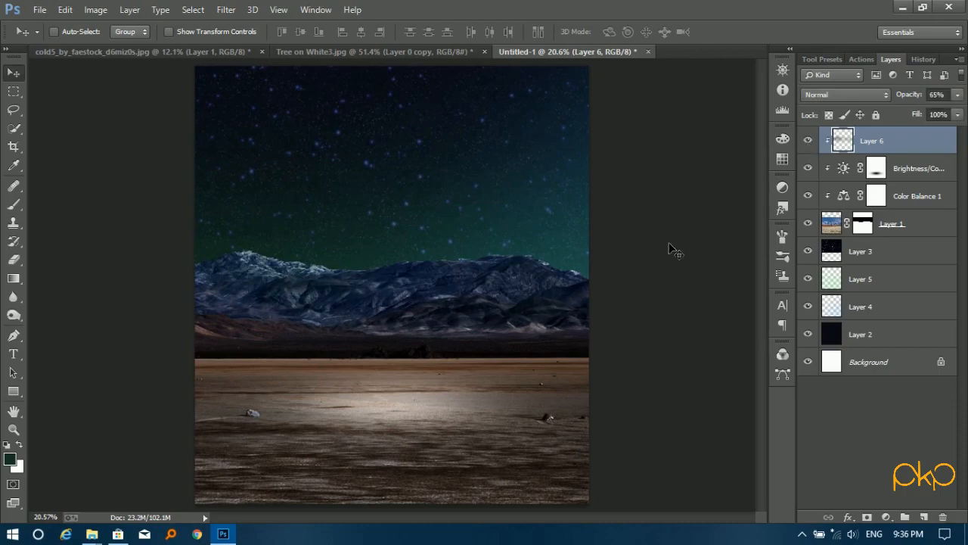
click(422, 51)
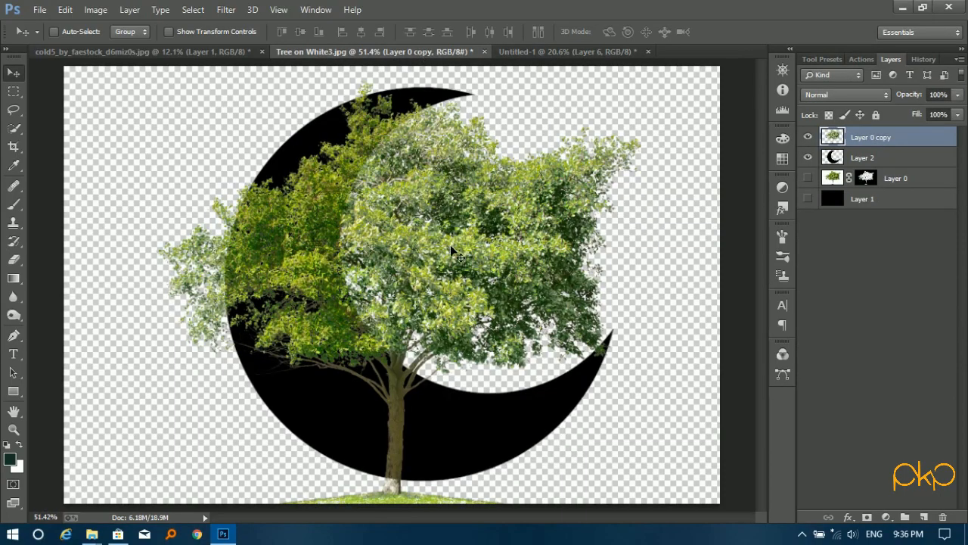
drag(450, 244, 476, 283)
key(ctrl+t)
drag(493, 245, 521, 220)
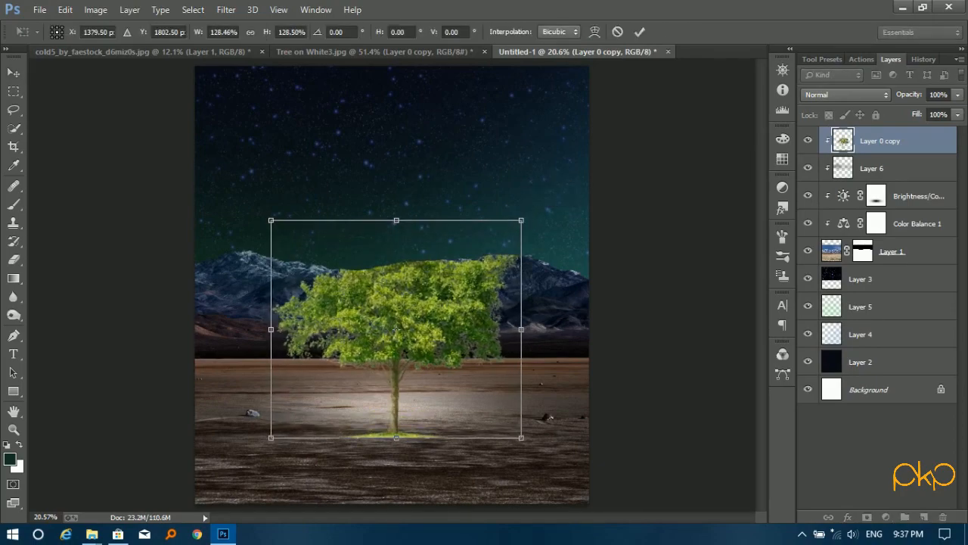
click(638, 33)
Release the tree layer from its clipping mask and move the tree up so its base sits in the pool of light.
right_click(916, 144)
click(685, 261)
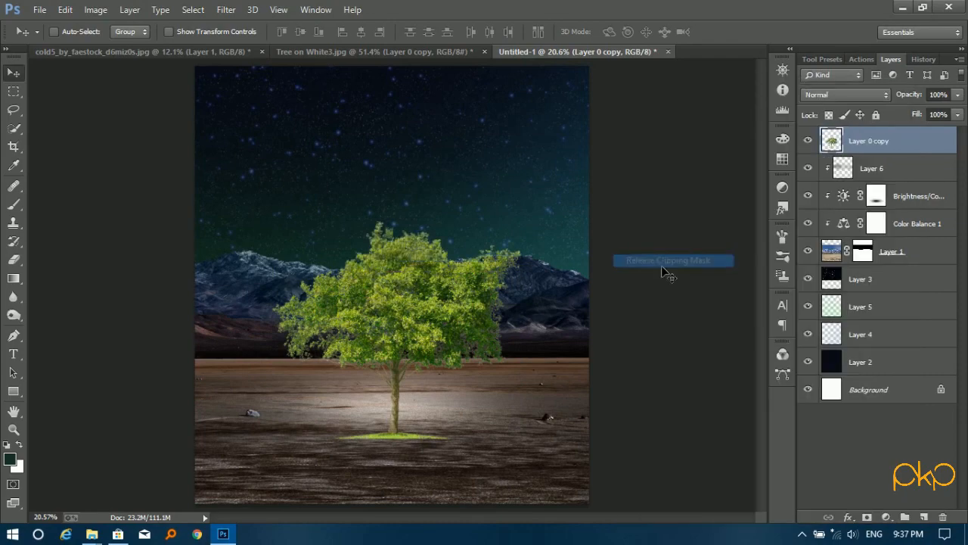
drag(463, 310, 470, 286)
Stretch the tree with Free Transform to about 119% height, keeping its width at 100%.
key(ctrl+t)
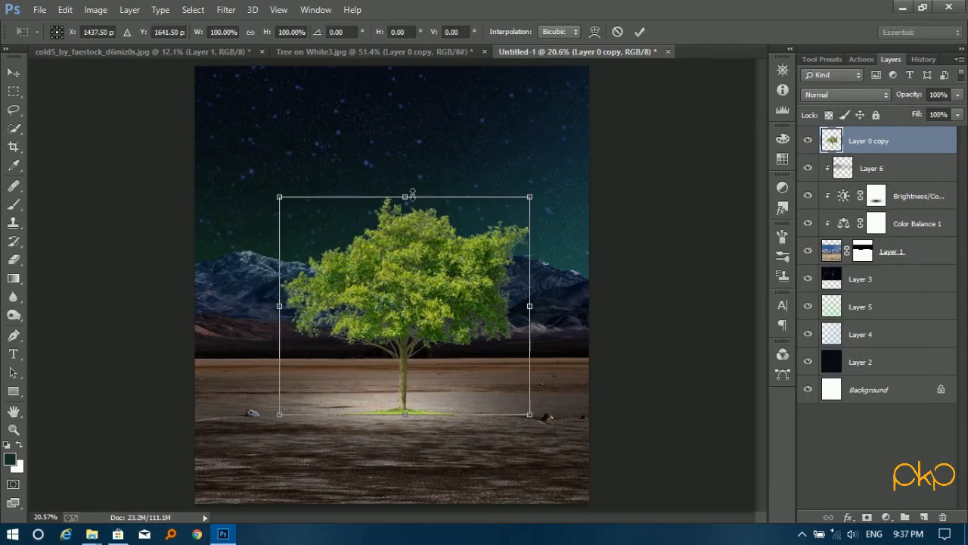
drag(412, 194, 415, 165)
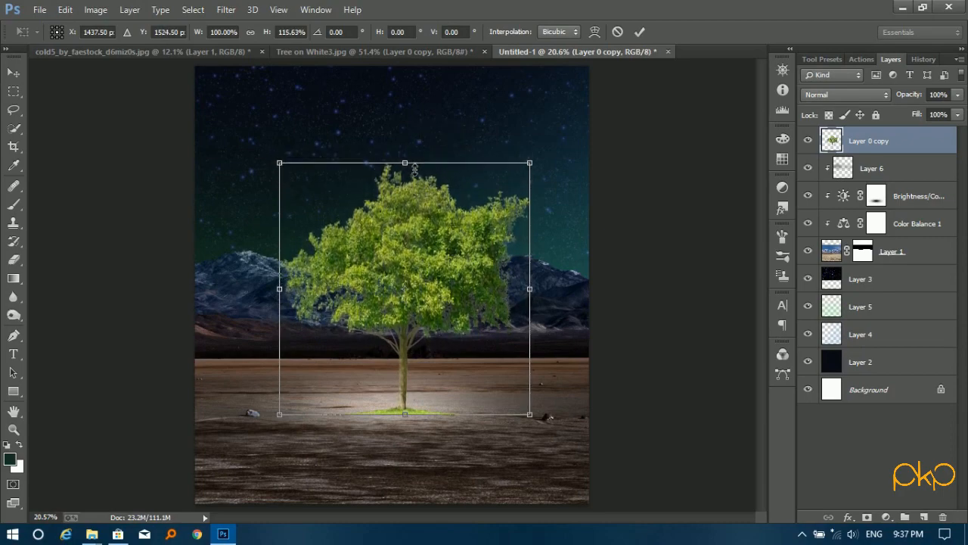
drag(405, 413, 405, 421)
key(Return)
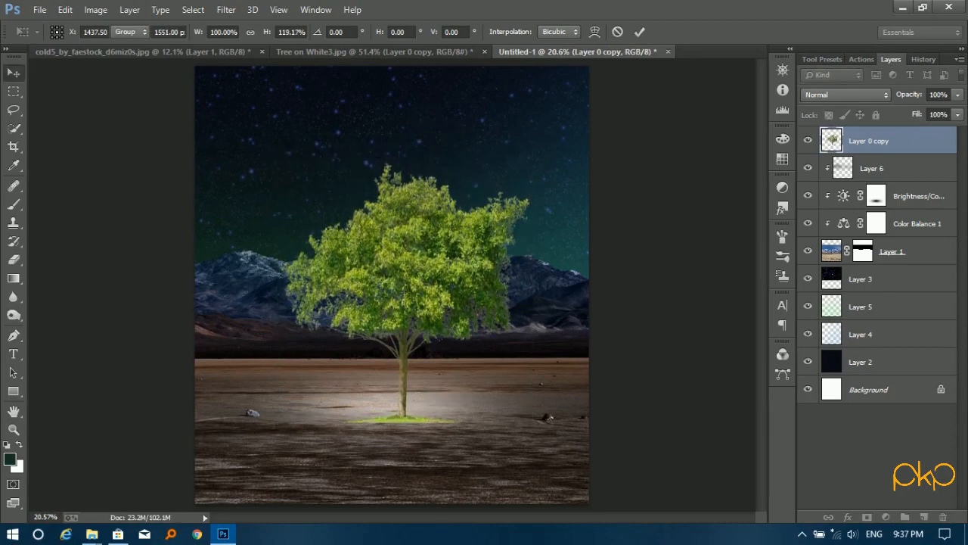
Add a layer mask to the tree and hide the grass around the trunk with a black 175 px brush at 100% opacity.
scroll(380, 434, up, 3)
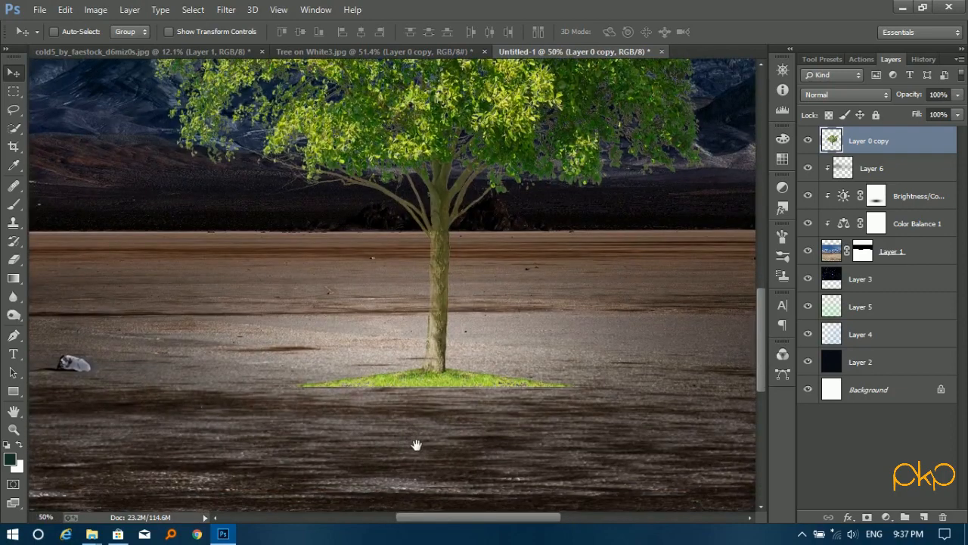
click(867, 518)
click(13, 204)
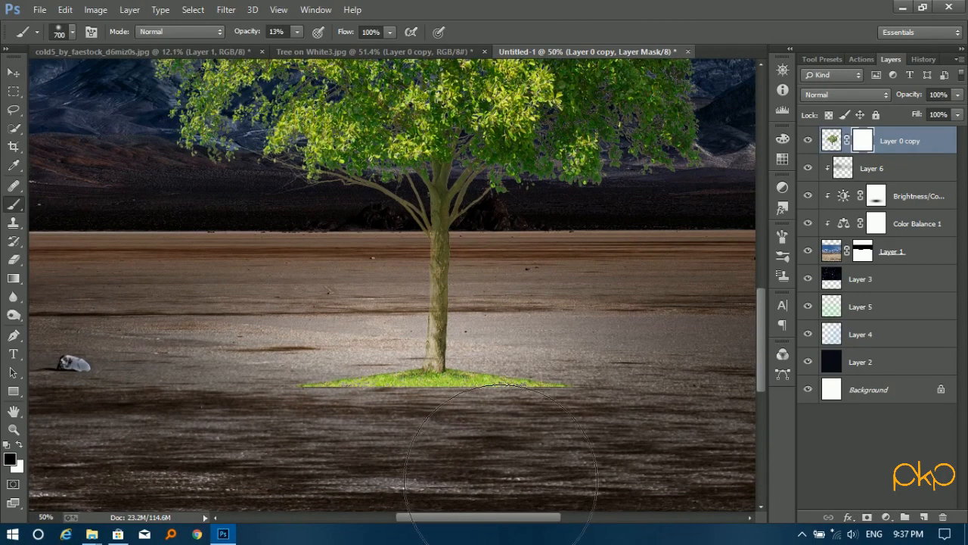
key(bracketleft)
key(bracketleft)
key(bracketleft)
key(bracketleft)
key(bracketleft)
key(bracketleft)
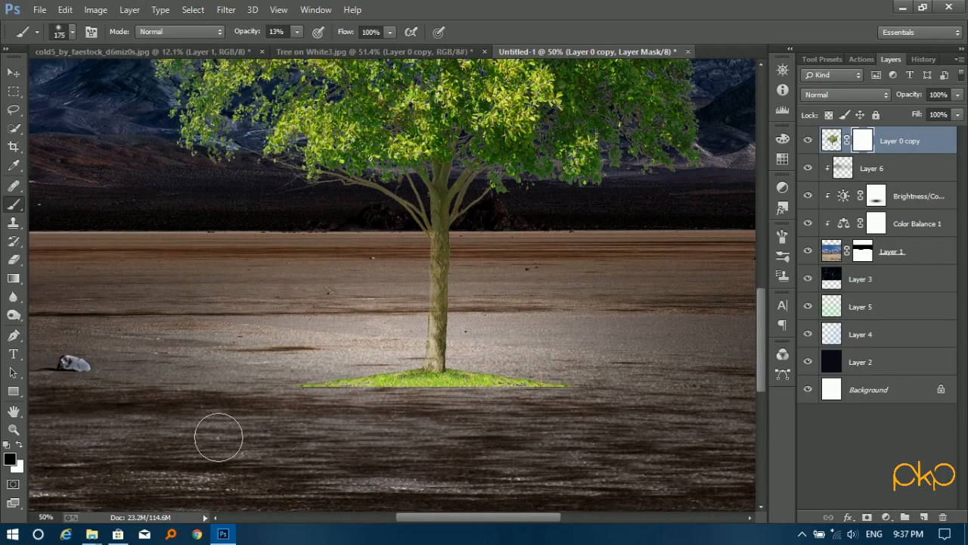
click(298, 33)
drag(298, 49, 371, 53)
mouse_move(596, 423)
mouse_down()
mouse_move(472, 431)
mouse_move(360, 406)
mouse_move(326, 411)
mouse_move(516, 425)
mouse_move(511, 413)
mouse_move(484, 423)
mouse_move(397, 420)
mouse_move(549, 430)
mouse_up()
key(ctrl+0)
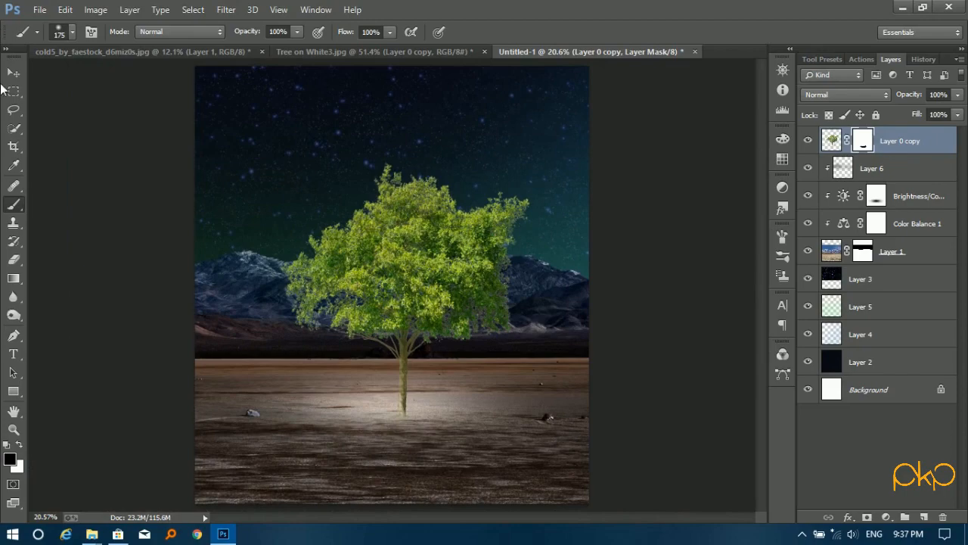
Shift the masked tree slightly left so its trunk stands at the centre of the canvas.
click(12, 71)
scroll(393, 437, up, 2)
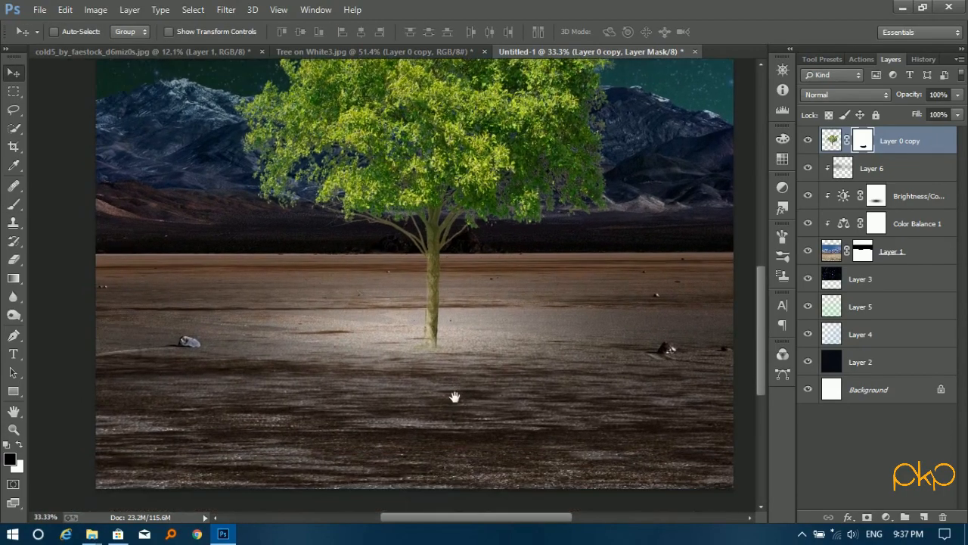
key(ctrl+0)
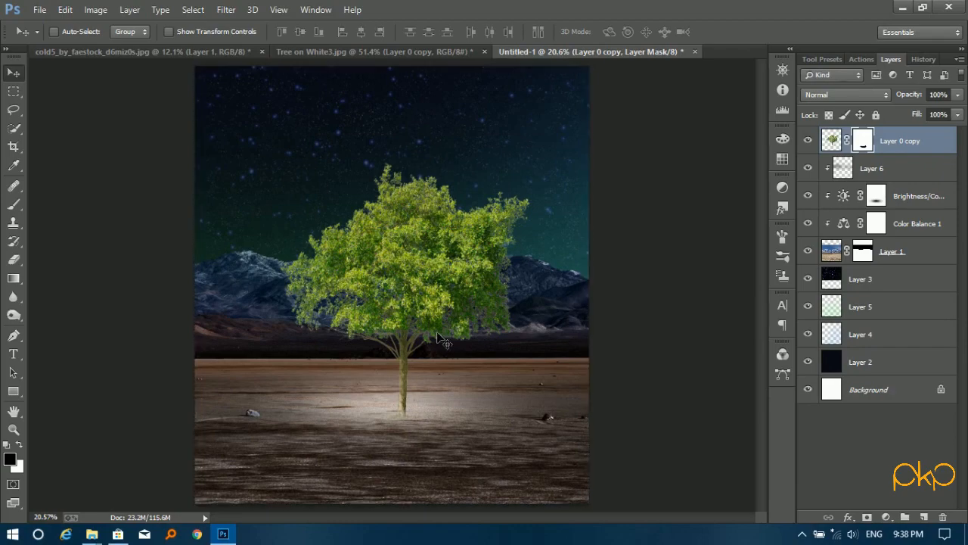
key(ctrl+t)
drag(435, 336, 468, 380)
key(Return)
key(ctrl+0)
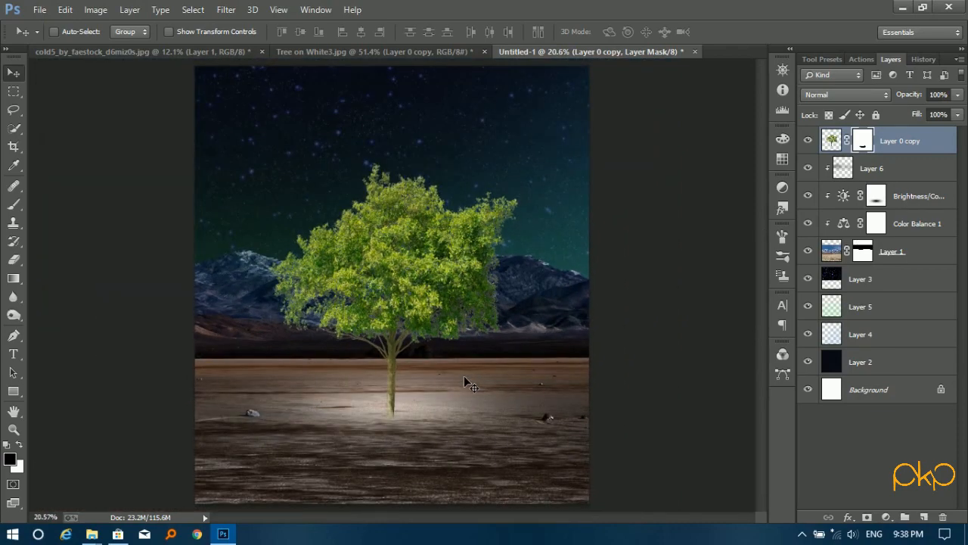
Add a Gradient Map adjustment above the tree layer using the Black, White preset.
click(832, 140)
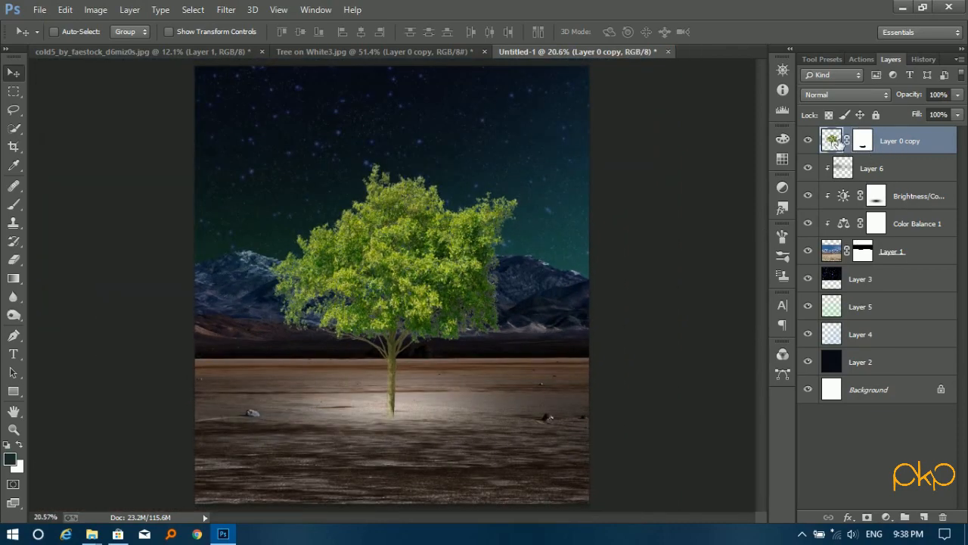
click(886, 517)
click(878, 488)
click(877, 489)
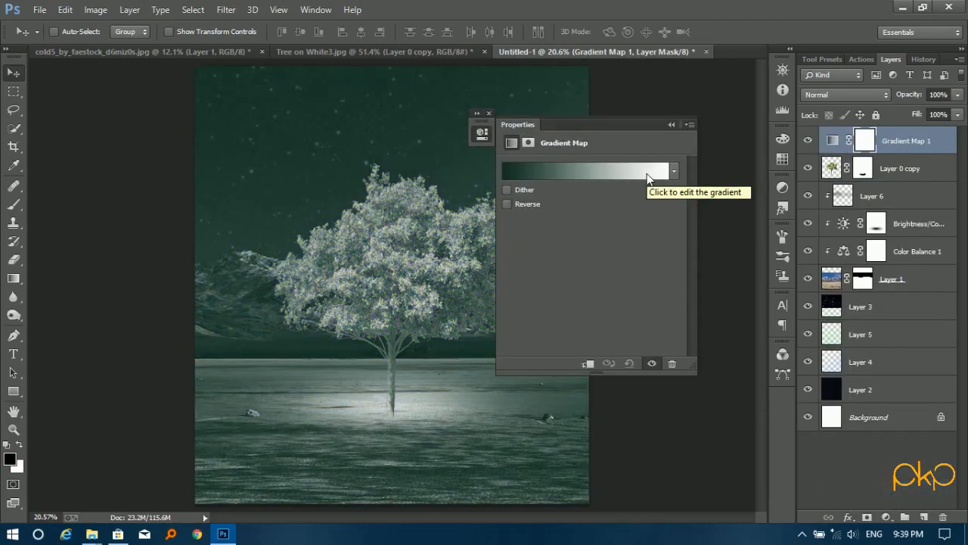
click(617, 171)
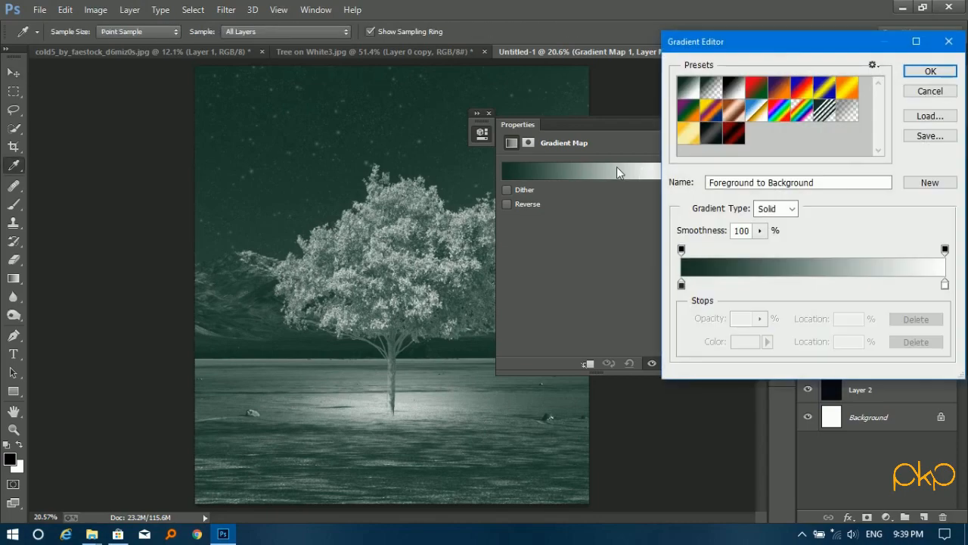
click(734, 88)
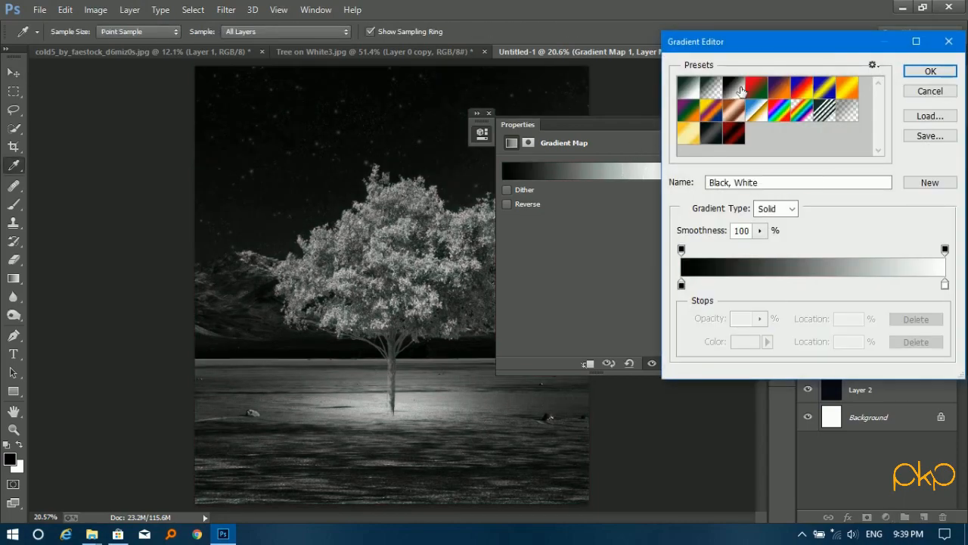
click(916, 72)
Clip the Gradient Map adjustment to the tree layer and set its blend mode to Overlay.
right_click(909, 144)
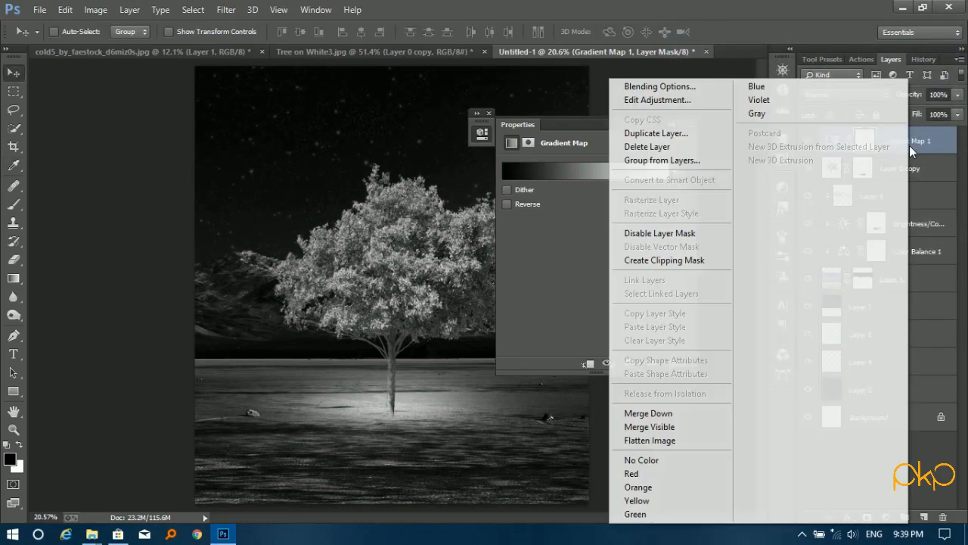
click(698, 259)
click(844, 95)
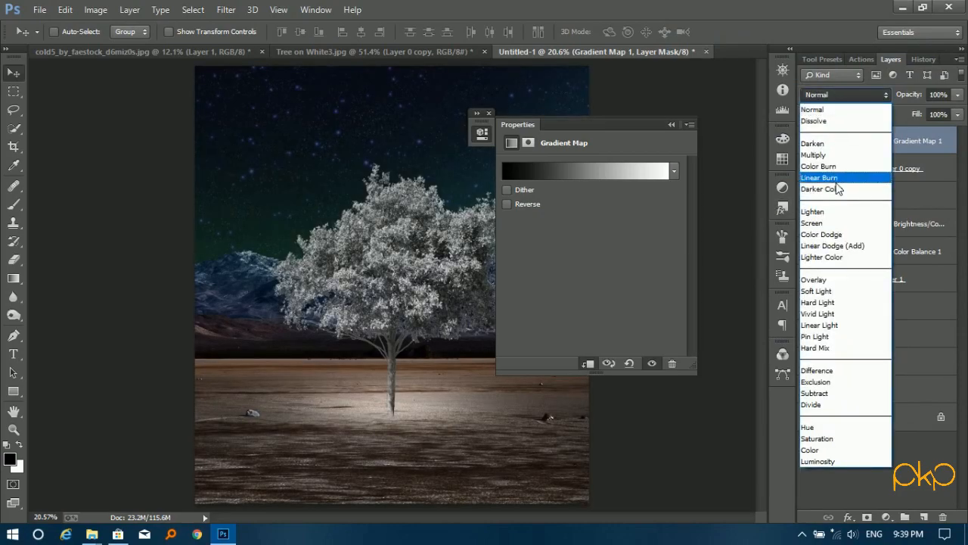
click(825, 278)
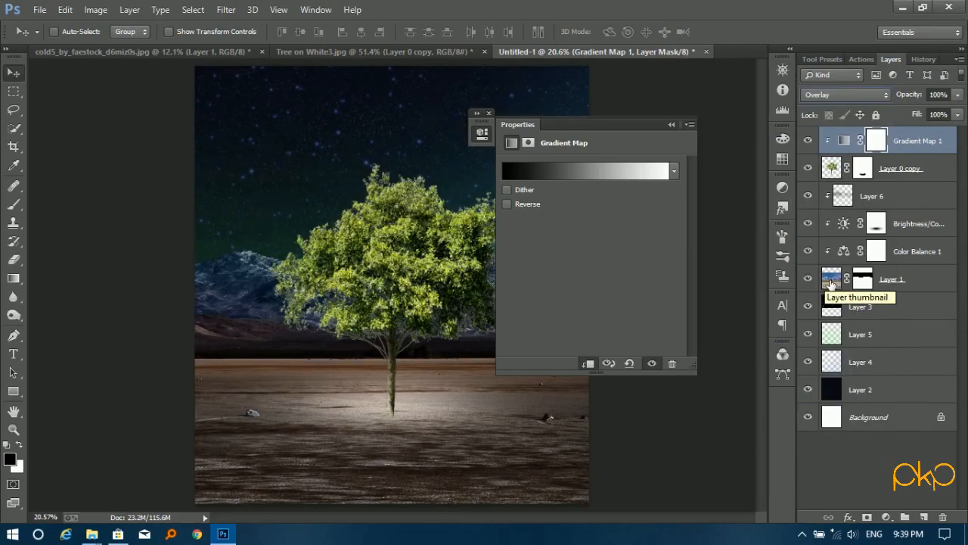
Set the Gradient Map adjustment's opacity to 30%.
click(488, 112)
click(957, 95)
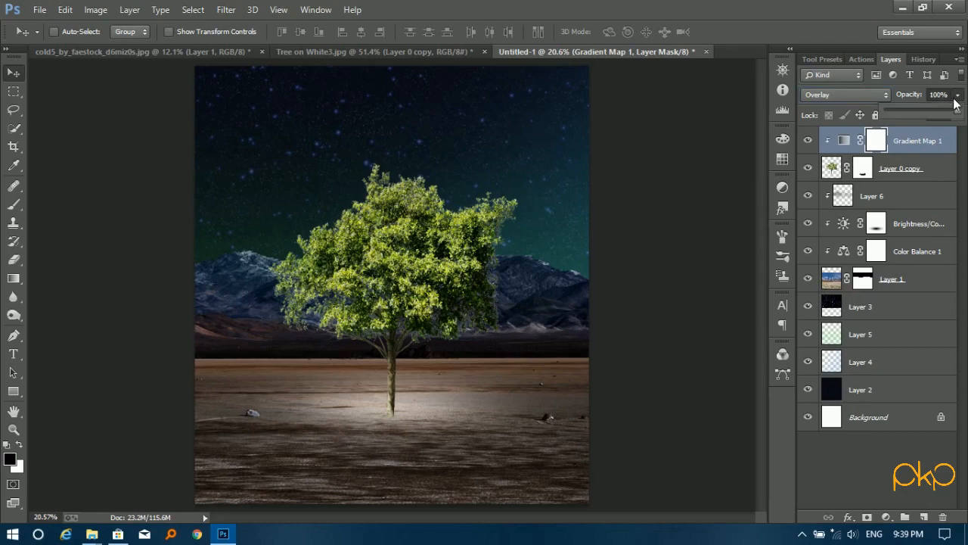
drag(926, 111, 906, 112)
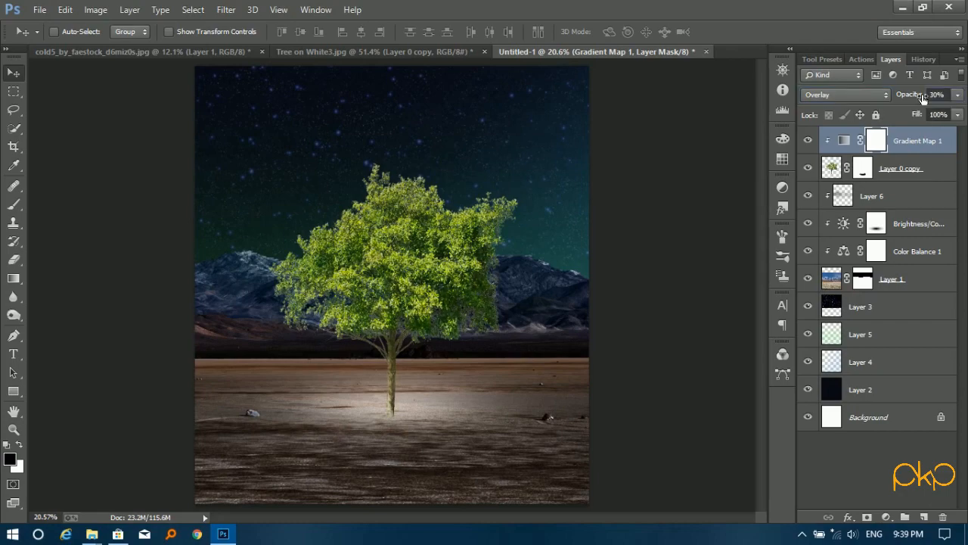
key(Return)
Add a Hue/Saturation adjustment clipped to the tree and set its Master hue to -111 and saturation to +13.
click(886, 517)
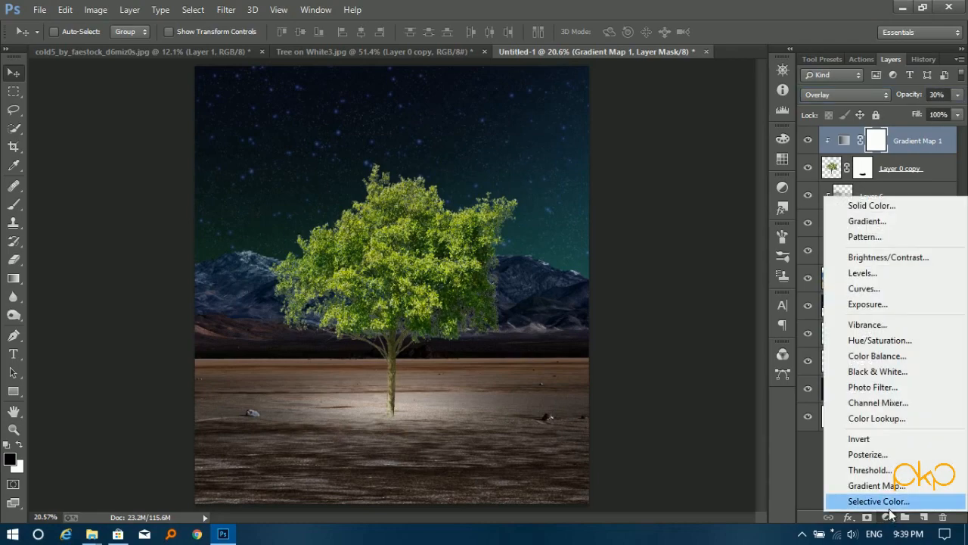
click(893, 340)
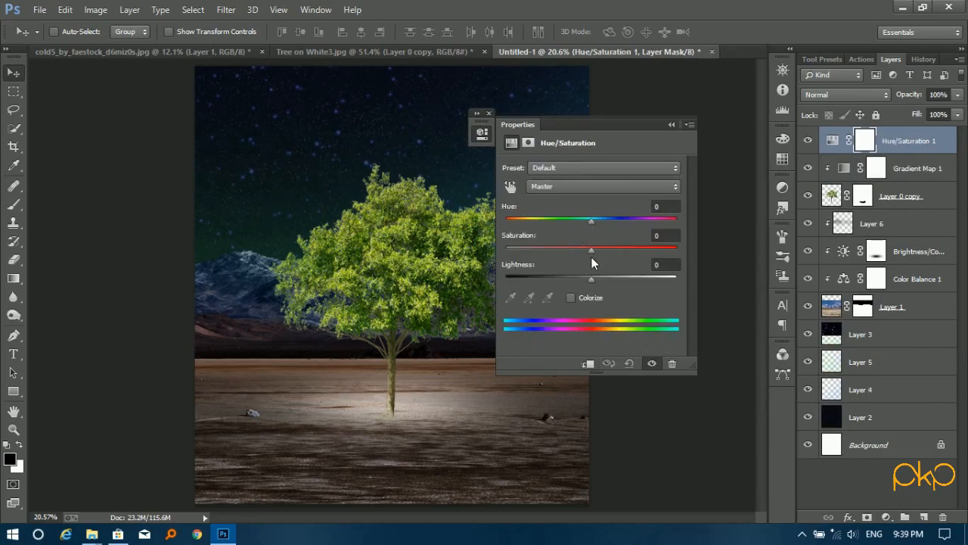
drag(590, 221, 533, 220)
click(589, 364)
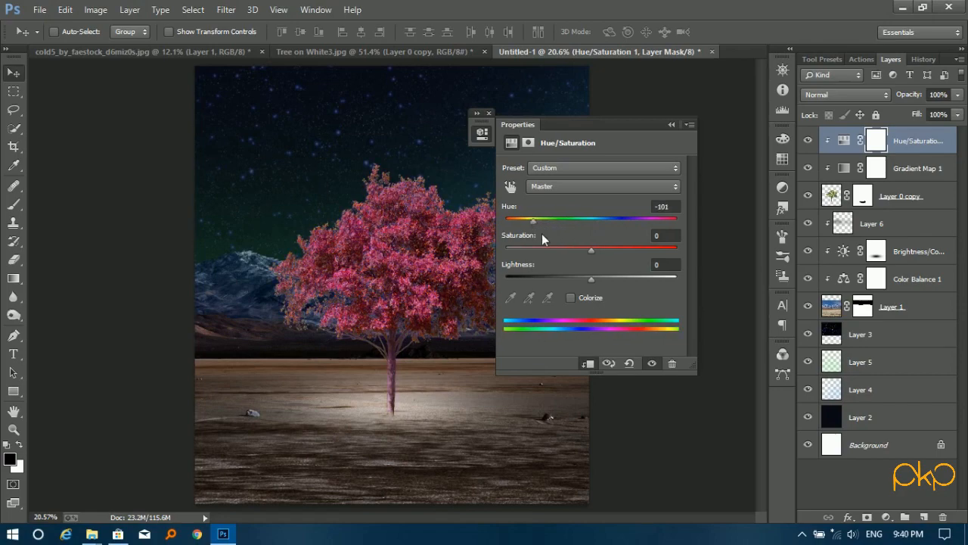
drag(591, 251, 583, 253)
drag(537, 224, 528, 224)
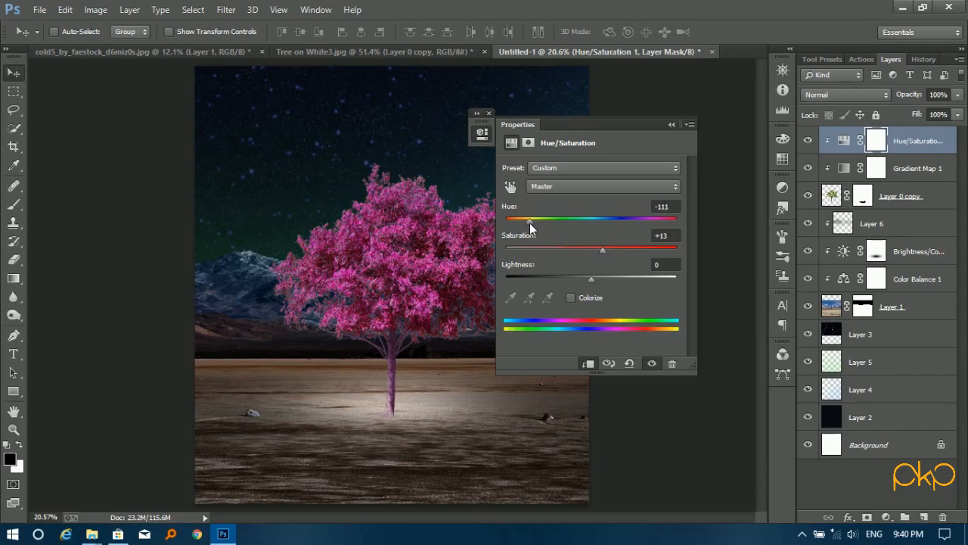
Set the Reds saturation of the tree's Hue/Saturation adjustment to -98.
click(575, 186)
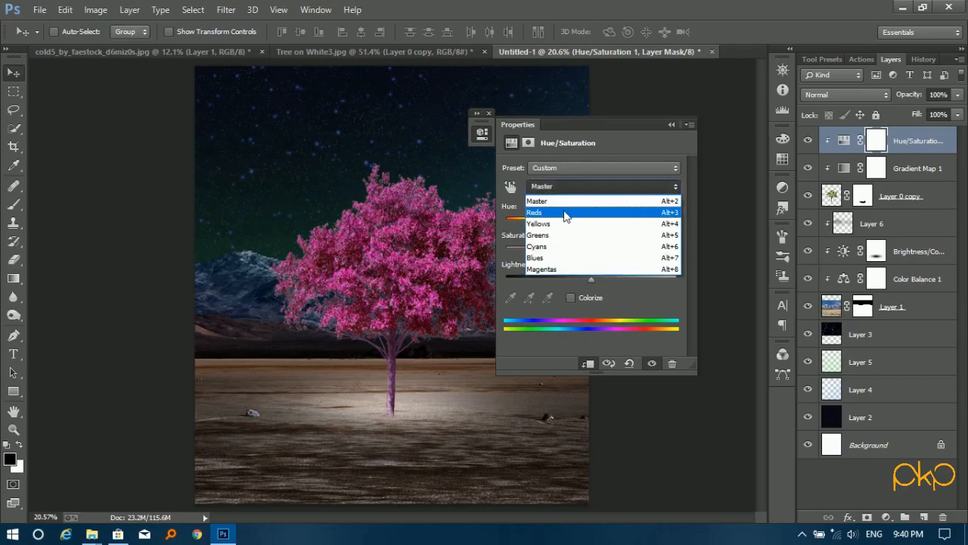
click(565, 212)
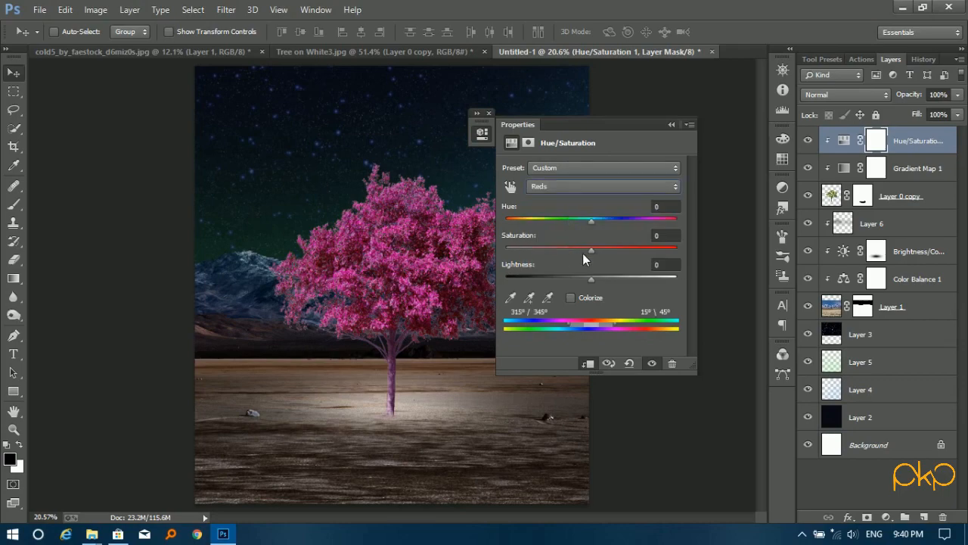
drag(584, 250, 530, 249)
Set the Magentas saturation of the tree's Hue/Saturation adjustment to -67.
click(539, 186)
click(556, 205)
click(592, 189)
click(572, 258)
click(559, 188)
click(544, 257)
click(564, 186)
click(548, 265)
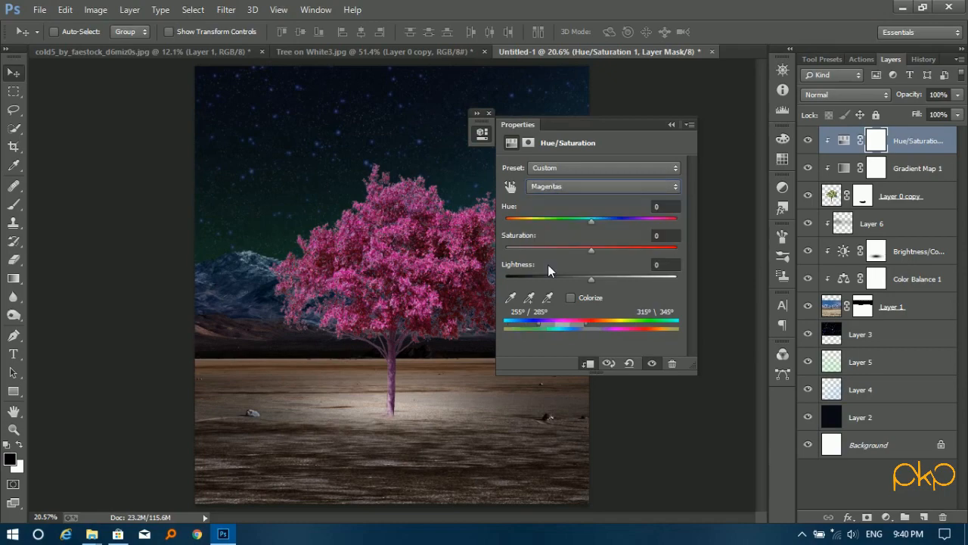
drag(633, 252, 534, 250)
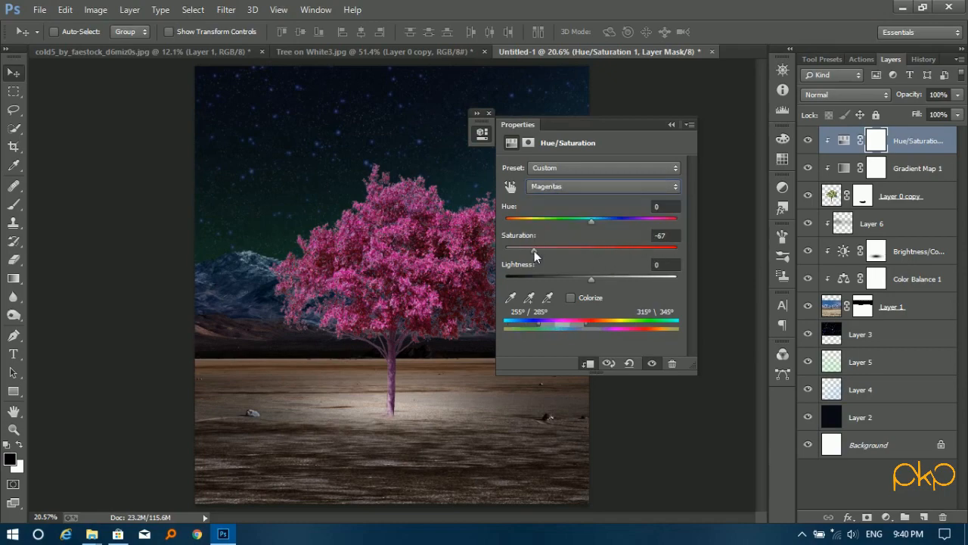
Set the saturation of the Yellows to +25 and of the Reds to -26 in the tree's Hue/Saturation adjustment.
click(588, 187)
click(583, 220)
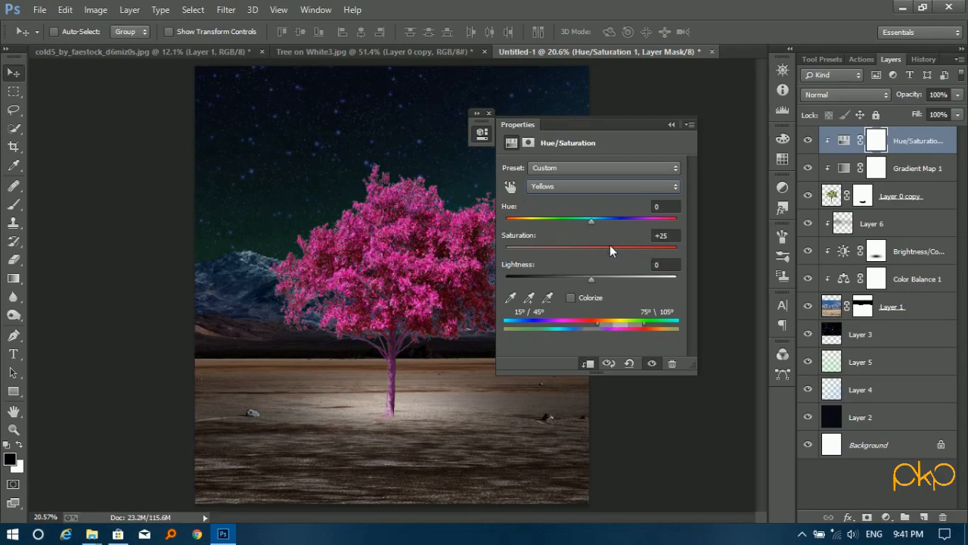
click(592, 187)
click(583, 212)
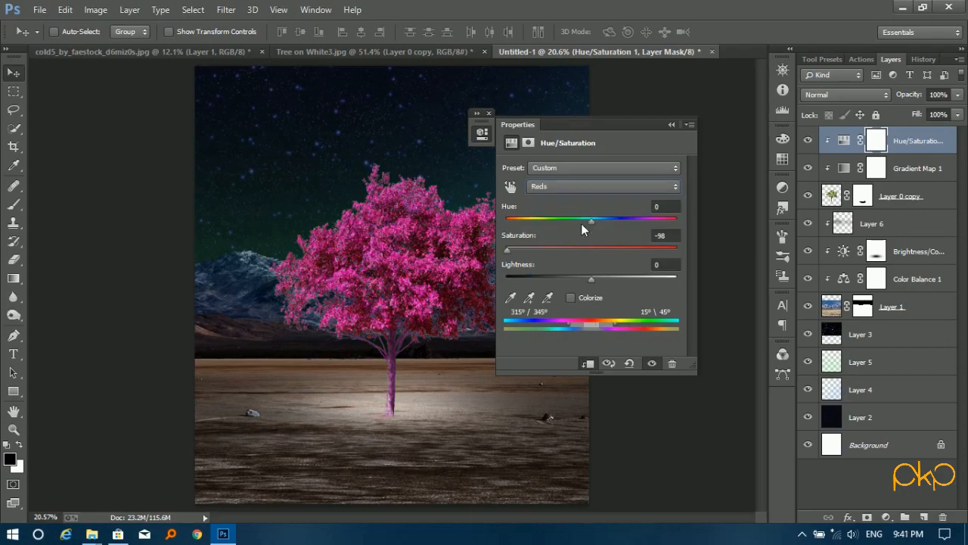
drag(508, 251, 569, 247)
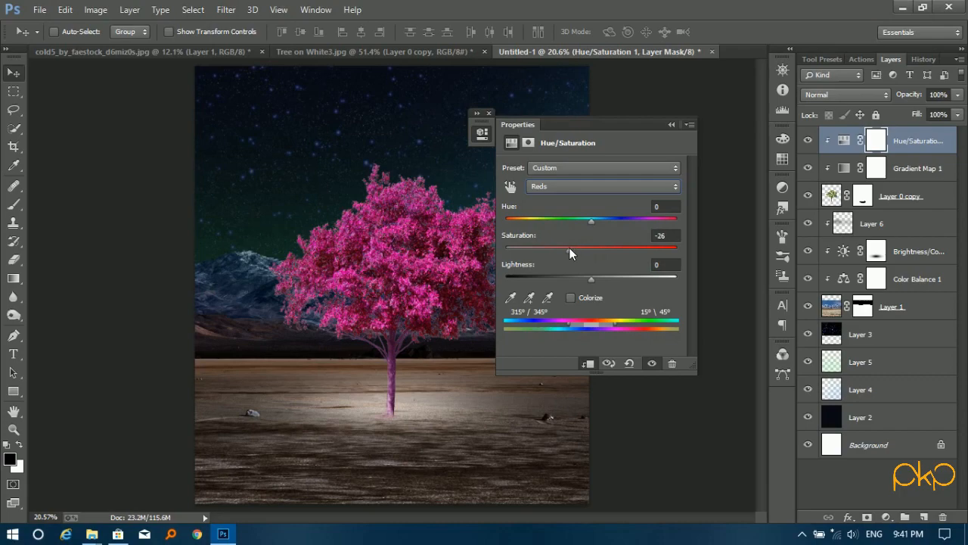
Lower the Reds lightness slightly in the tree's Hue/Saturation adjustment and collapse its settings.
click(614, 364)
drag(591, 279, 567, 281)
click(671, 126)
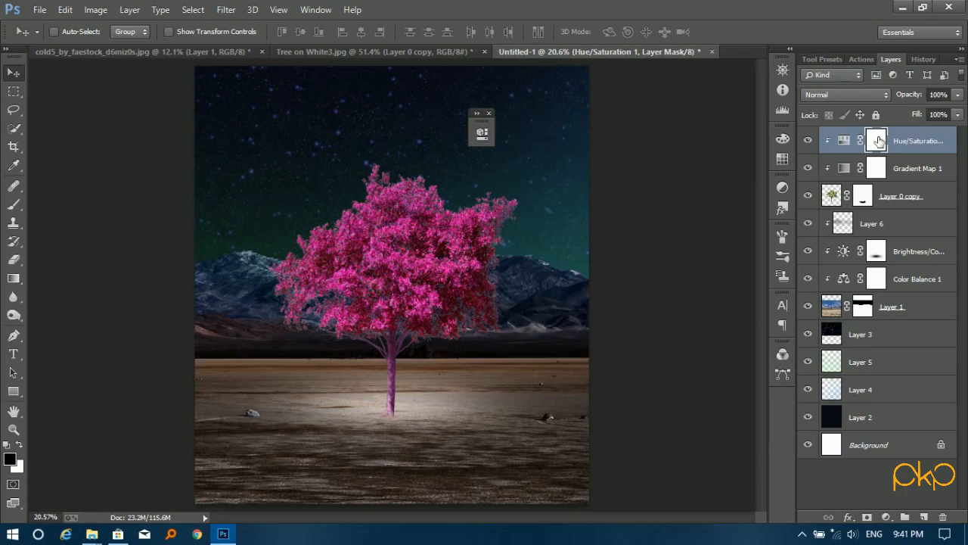
Paint black with a soft brush reduced to 80 px on the Hue/Saturation mask over the tree's trunk and lower branches.
click(396, 415)
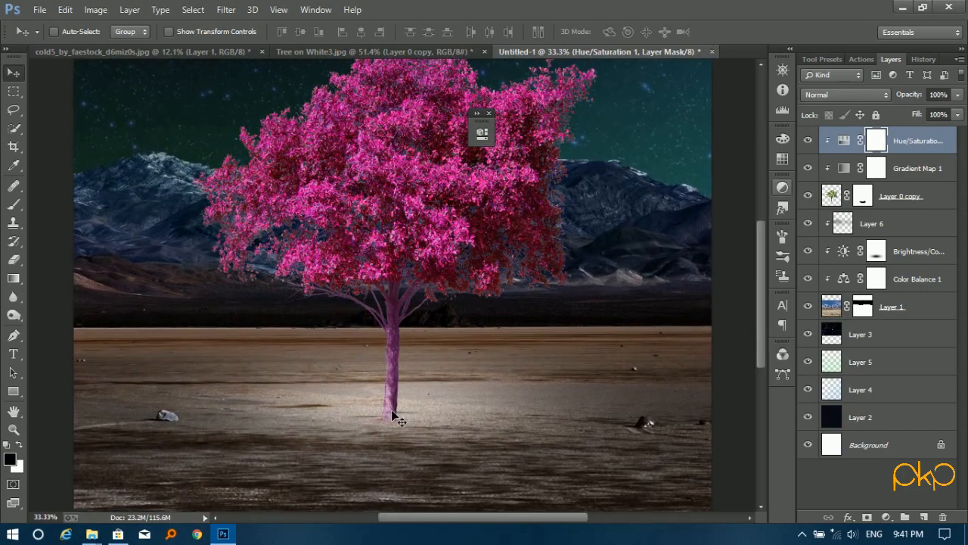
click(403, 416)
drag(405, 416, 427, 401)
key(b)
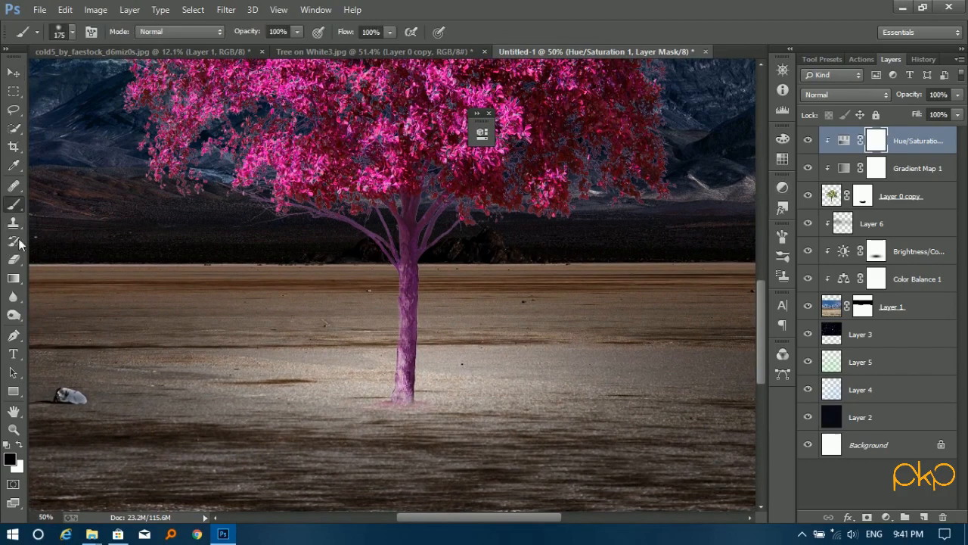
mouse_move(429, 311)
mouse_down()
mouse_move(429, 397)
mouse_move(435, 255)
mouse_move(457, 255)
mouse_move(413, 259)
mouse_move(362, 243)
mouse_up()
key(bracketleft)
key(bracketleft)
key(bracketleft)
key(bracketleft)
key(bracketleft)
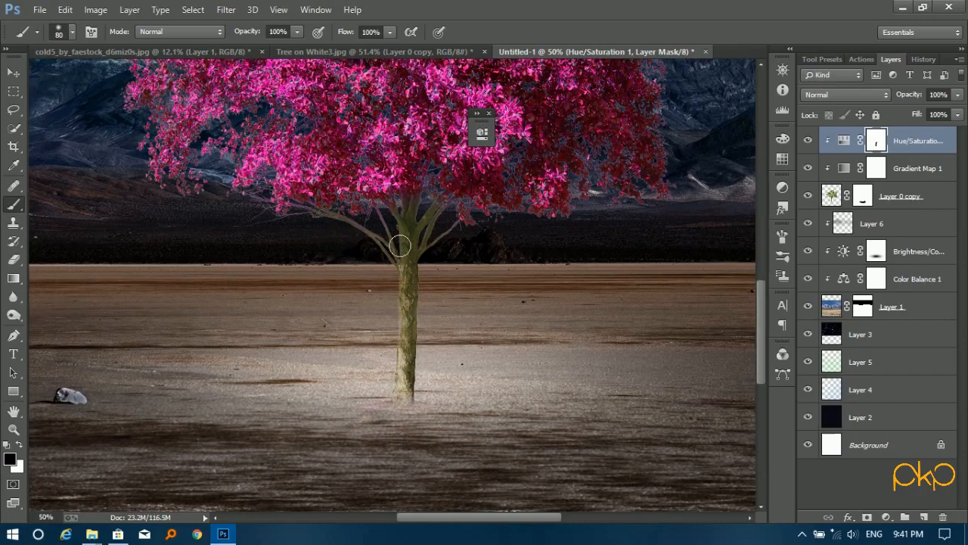
Refine the Hue/Saturation mask around the upper branches and lower foliage with the brush at 40% opacity.
key(4)
scroll(446, 227, up, 4)
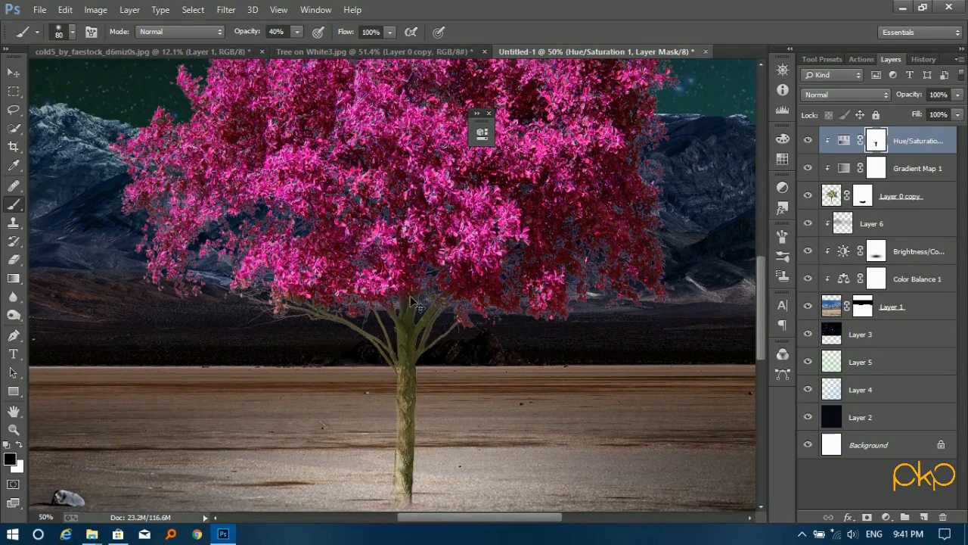
mouse_move(489, 270)
mouse_down()
mouse_move(474, 404)
mouse_move(479, 262)
mouse_up()
key(ctrl+0)
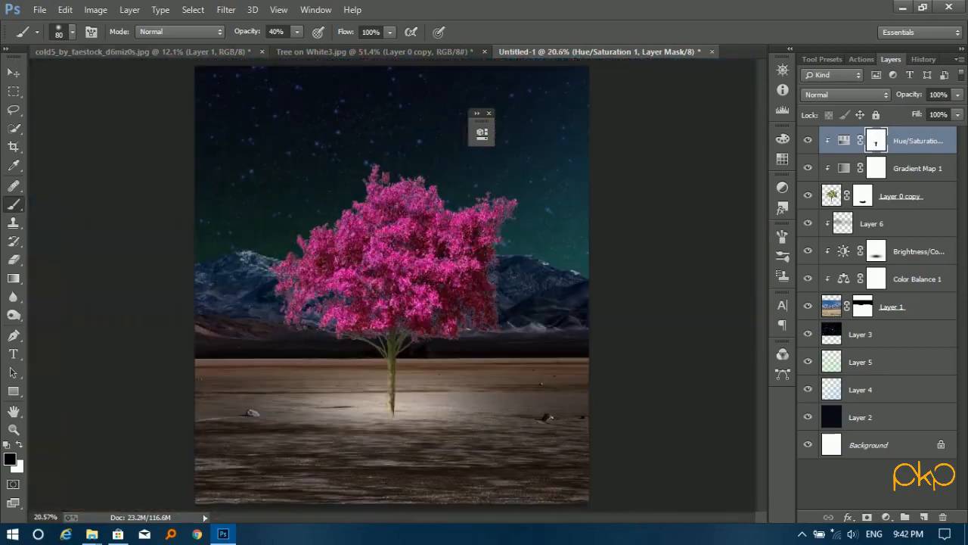
Bring the black crescent from the Tree on White3.jpg document into the composite as the top layer and release its clipping mask.
click(13, 73)
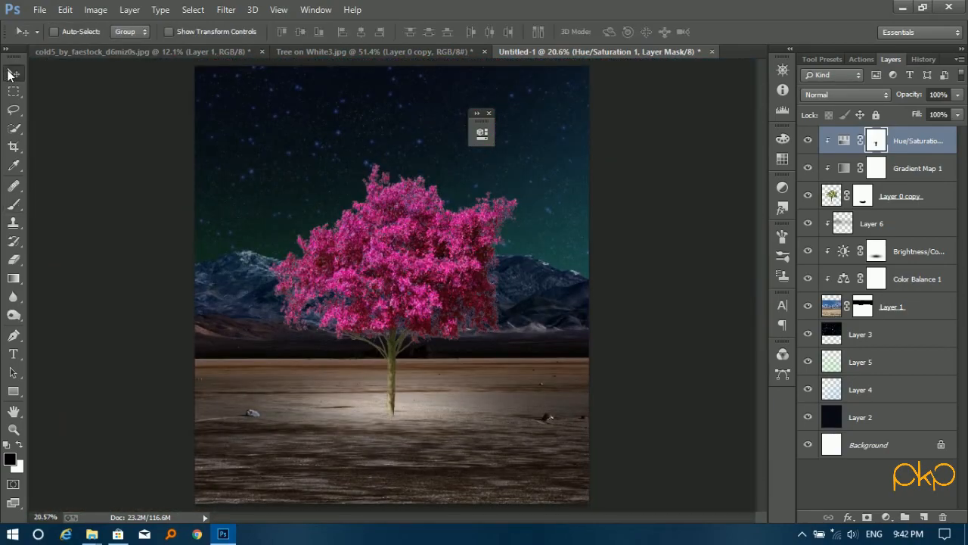
click(322, 52)
drag(325, 123, 386, 156)
right_click(923, 143)
click(685, 260)
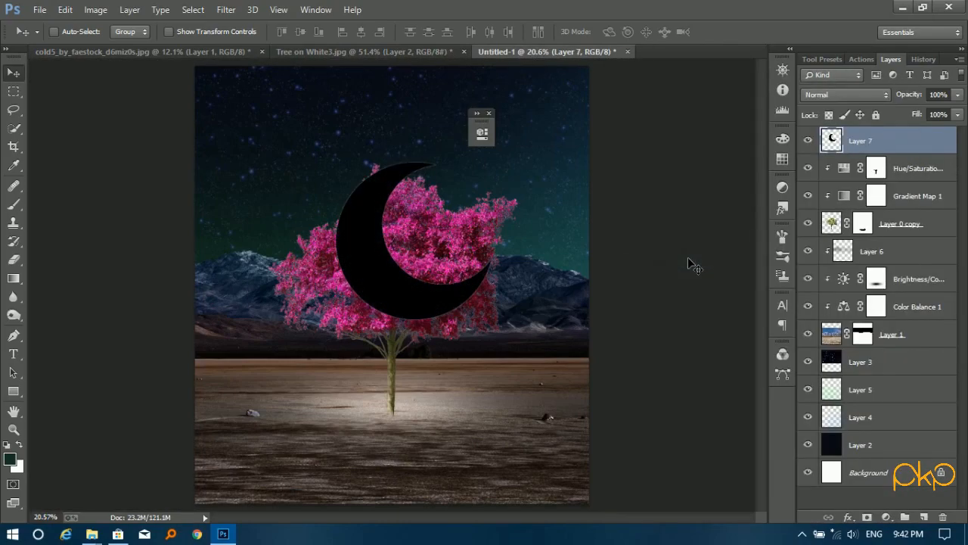
Flip the crescent horizontally, rotate it about 20° clockwise, enlarge it to about 109% and place it over the top of the tree's crown.
key(ctrl+t)
right_click(356, 208)
click(408, 417)
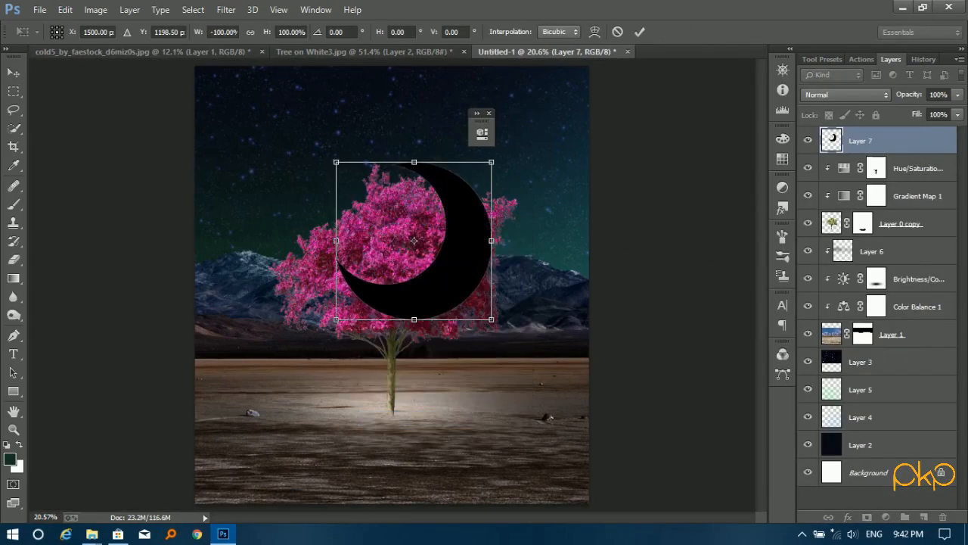
drag(469, 243, 411, 211)
drag(475, 162, 481, 209)
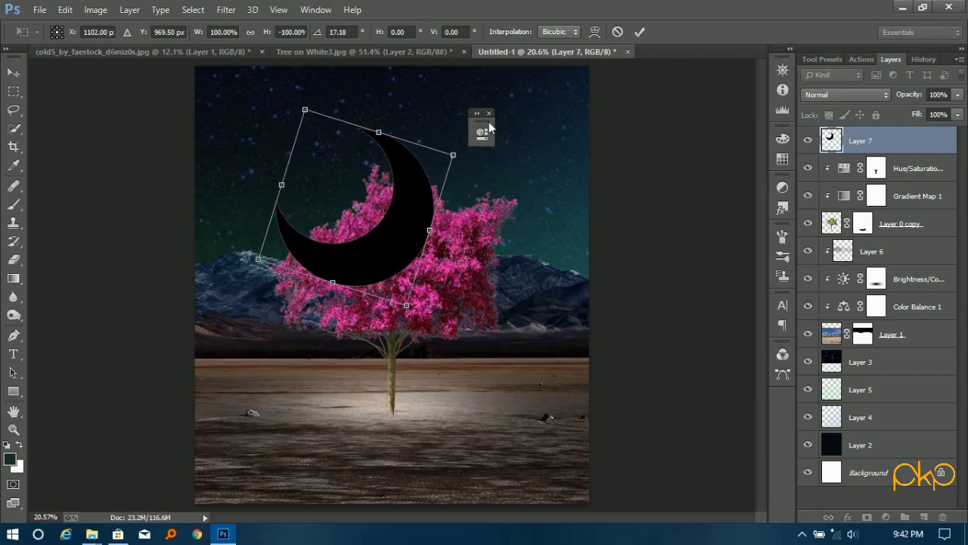
drag(473, 159, 486, 163)
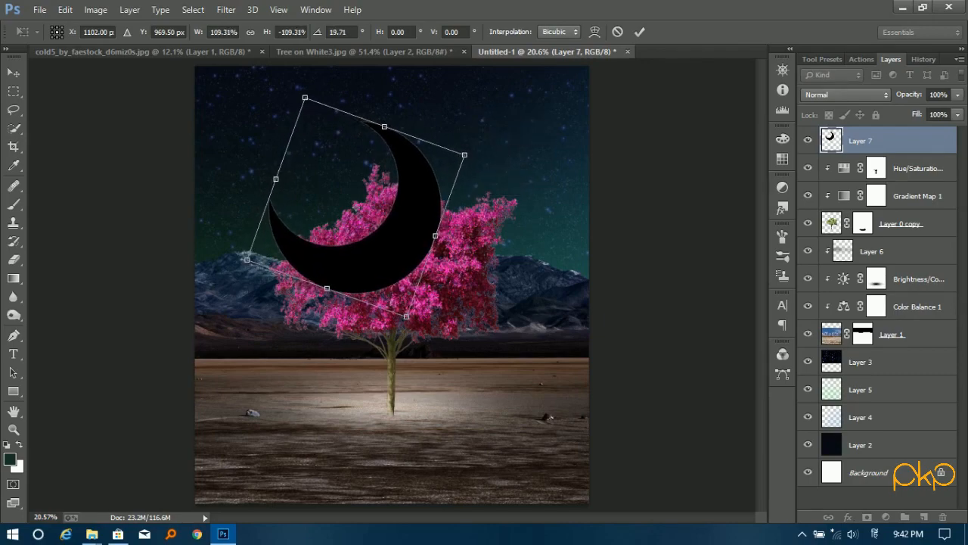
drag(403, 208, 425, 197)
key(Return)
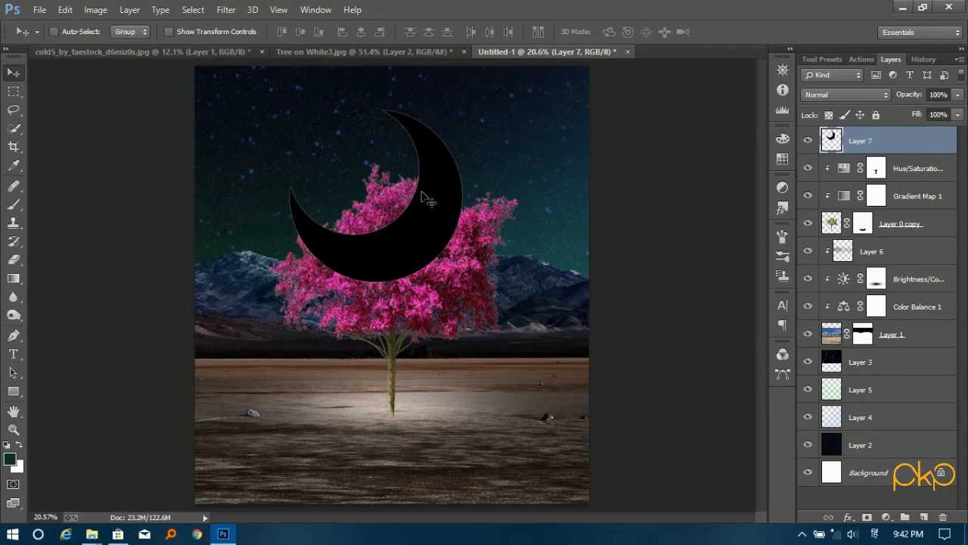
click(87, 12)
mouse_move(125, 45)
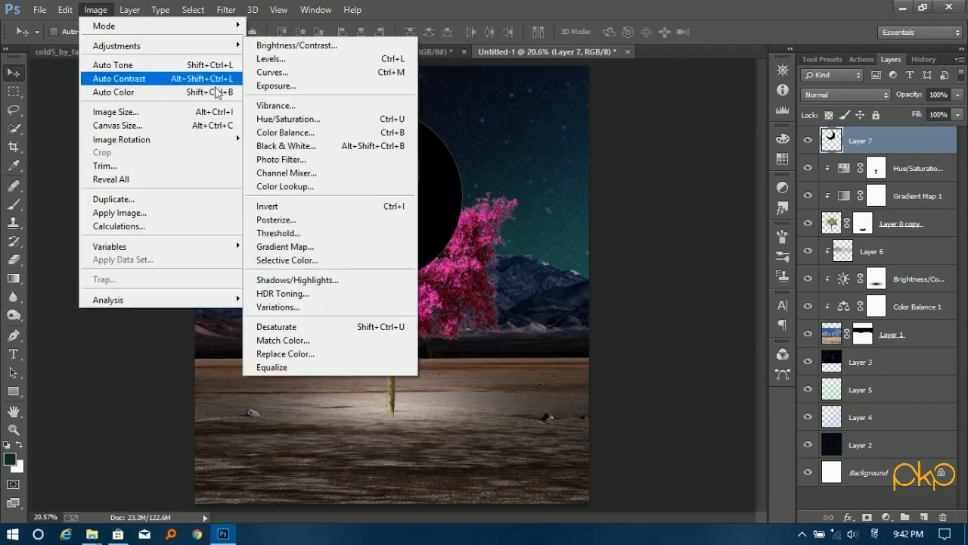
click(299, 120)
drag(551, 226, 481, 230)
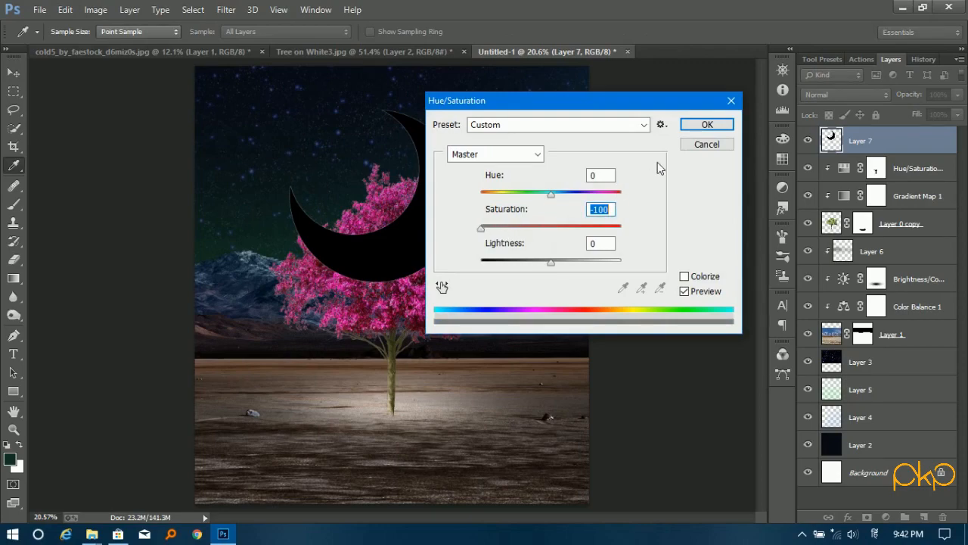
click(703, 144)
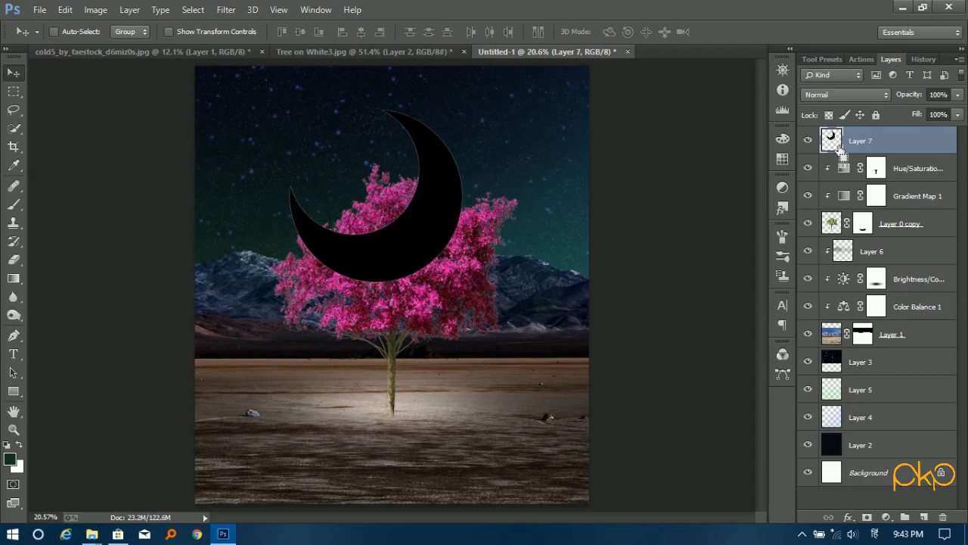
Select the crescent's outline, fill it with white on its layer and deselect.
ctrl+click(839, 146)
click(18, 444)
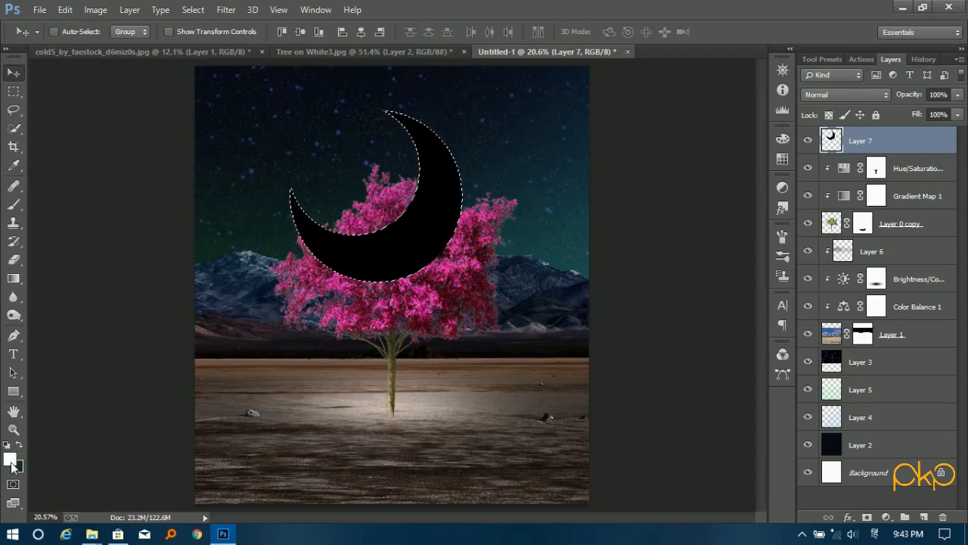
click(11, 463)
click(817, 181)
key(alt+BackSpace)
key(ctrl+d)
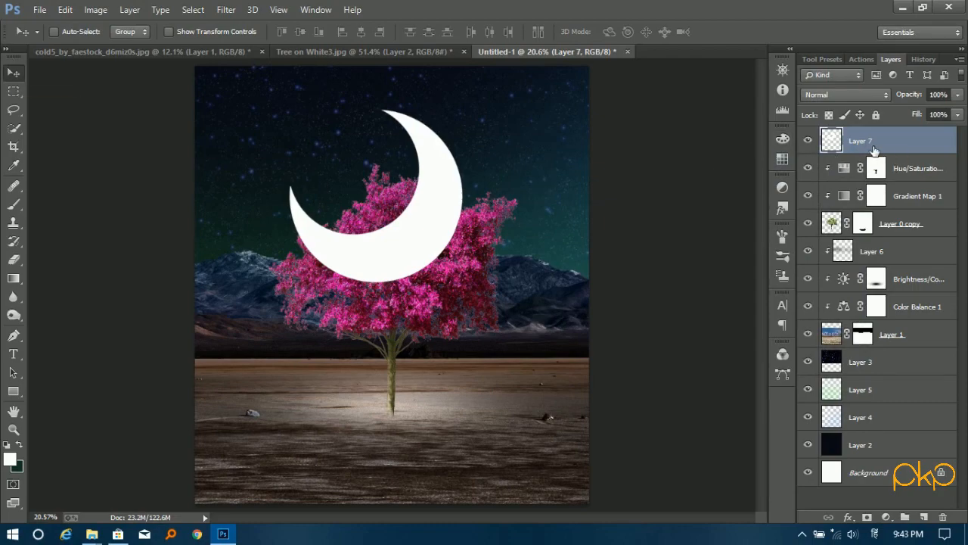
Apply Hue/Saturation to the crescent with saturation -100 and lightness +63.
key(ctrl+u)
drag(550, 227, 459, 228)
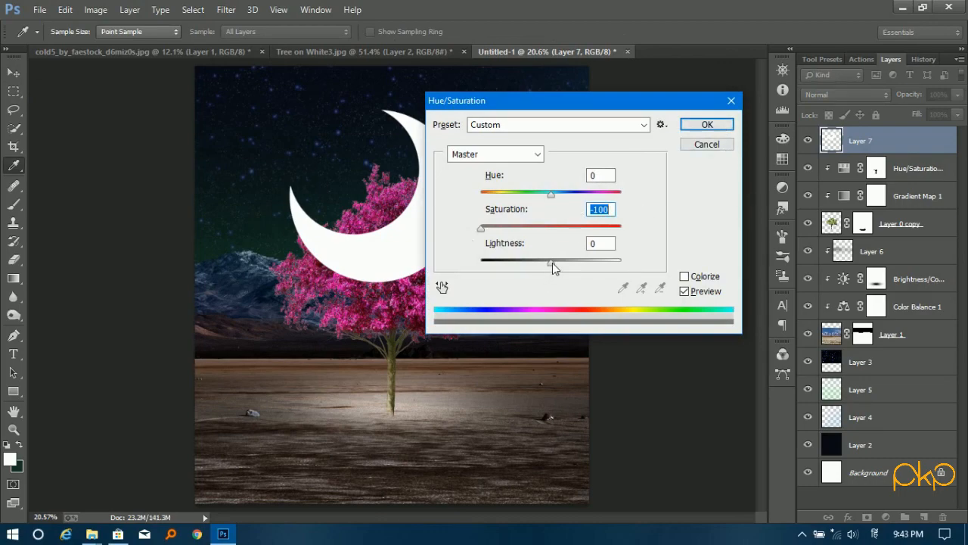
drag(552, 262, 595, 263)
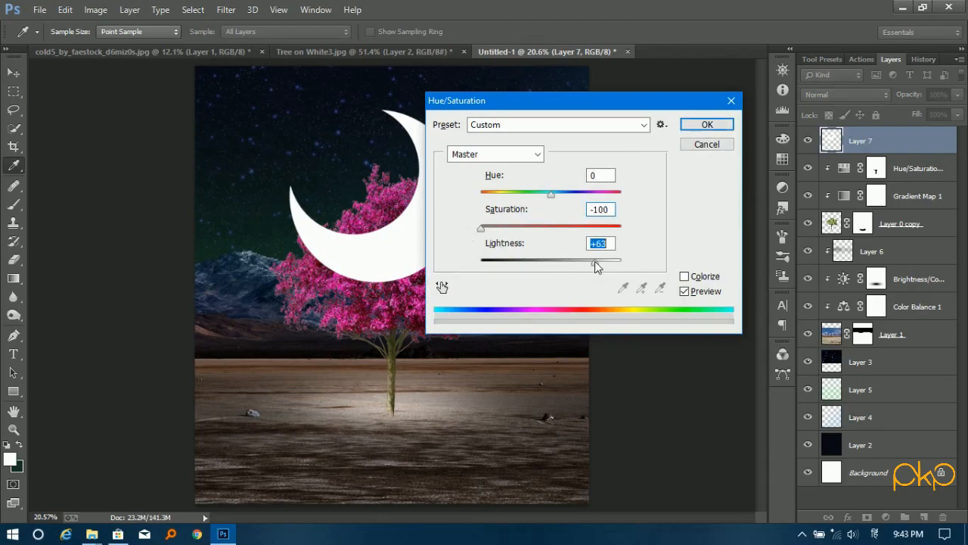
click(685, 292)
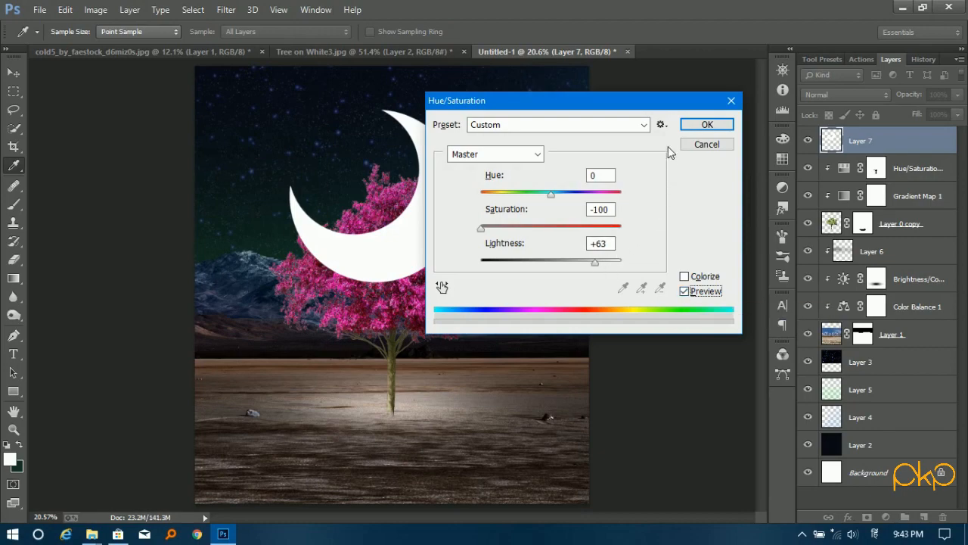
click(690, 126)
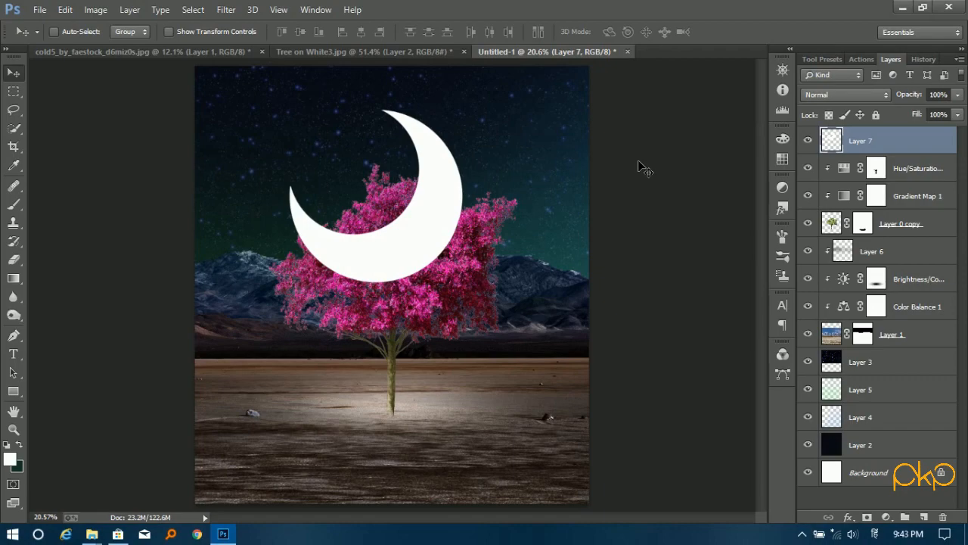
Add an Outer Glow to the crescent layer with color ffffff, 100% opacity and a size of 30 px.
right_click(919, 144)
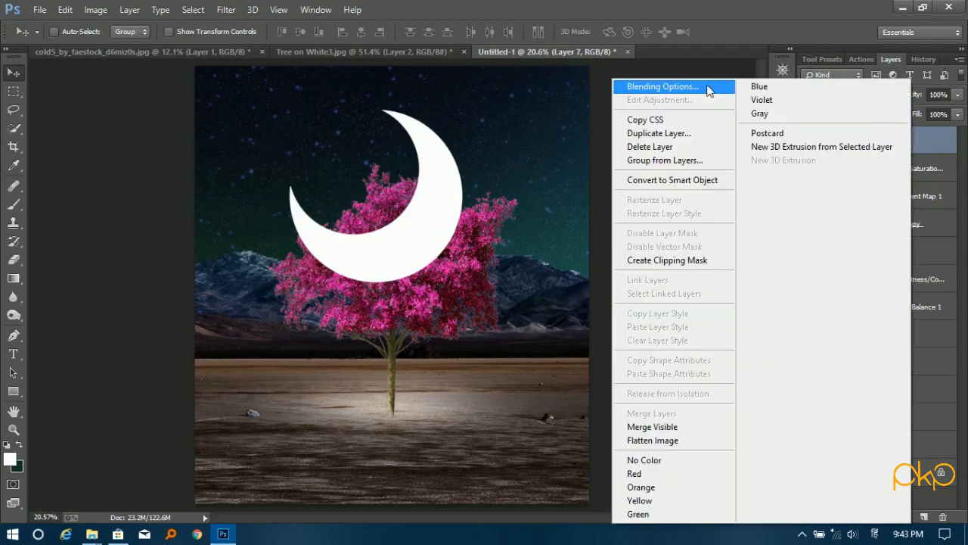
click(702, 90)
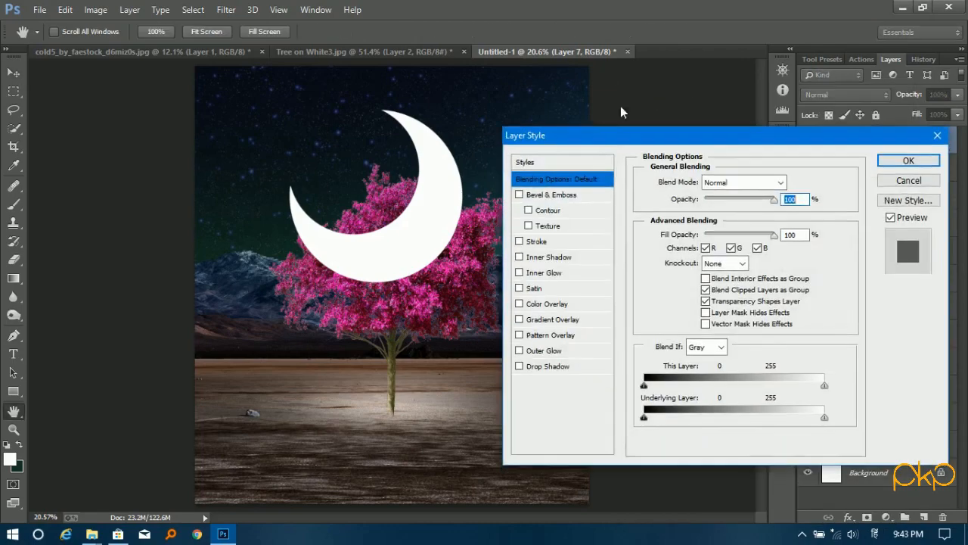
drag(620, 135, 594, 30)
click(520, 245)
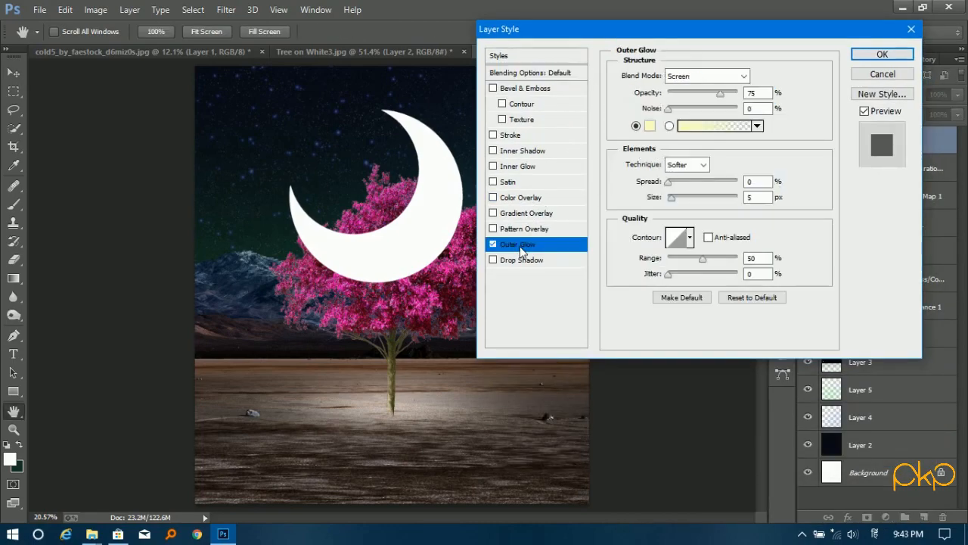
click(650, 126)
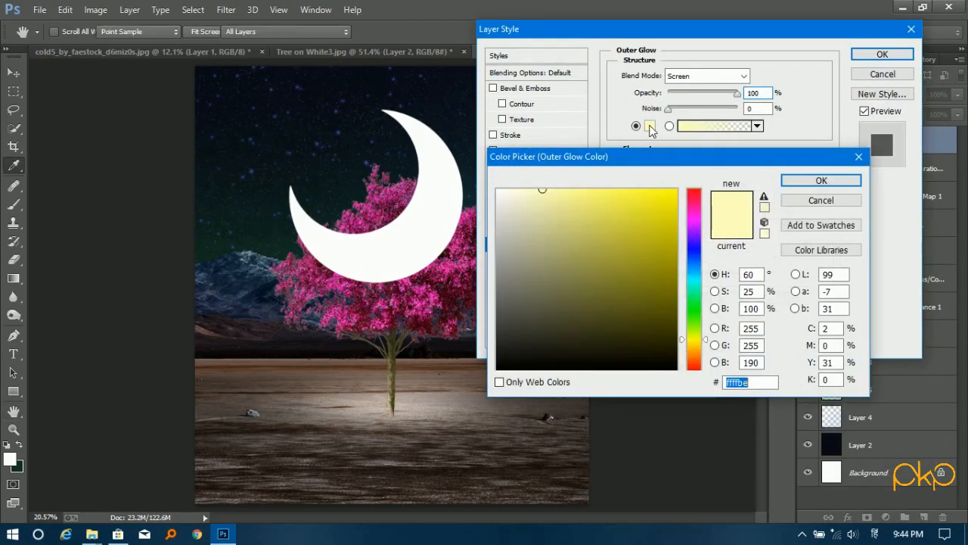
text(ffffff)
click(794, 181)
drag(671, 197, 679, 197)
text(30)
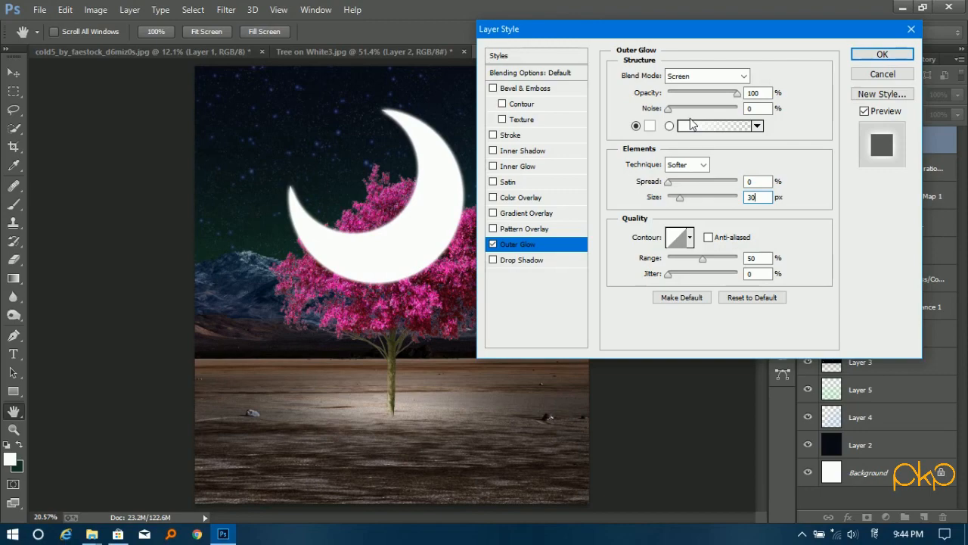
click(880, 54)
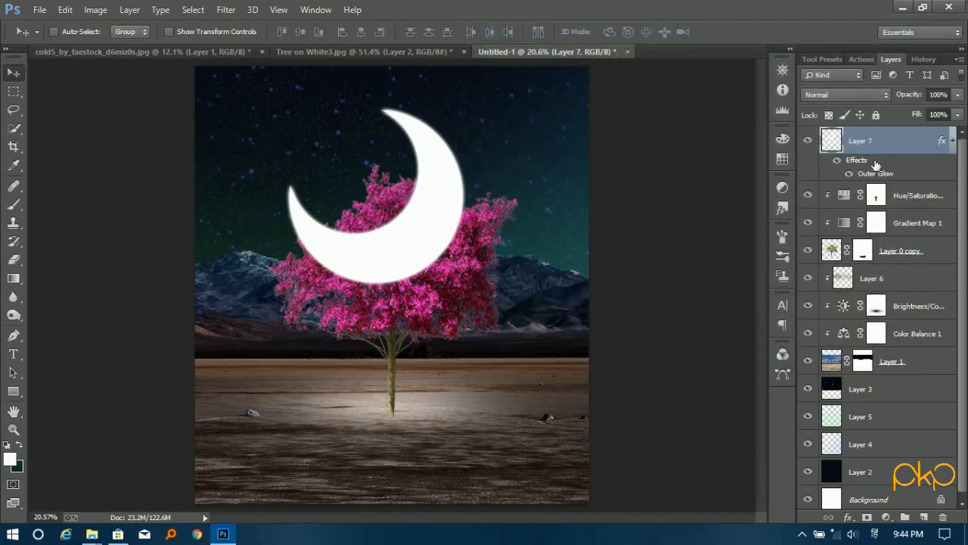
Separate the crescent's outer glow onto its own layer and toggle layer visibility to check the glow.
right_click(867, 176)
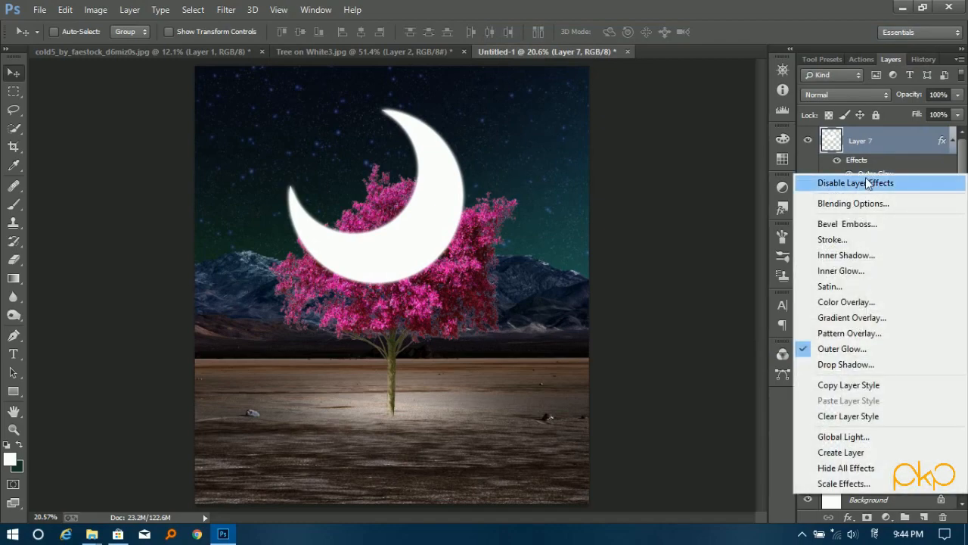
click(841, 452)
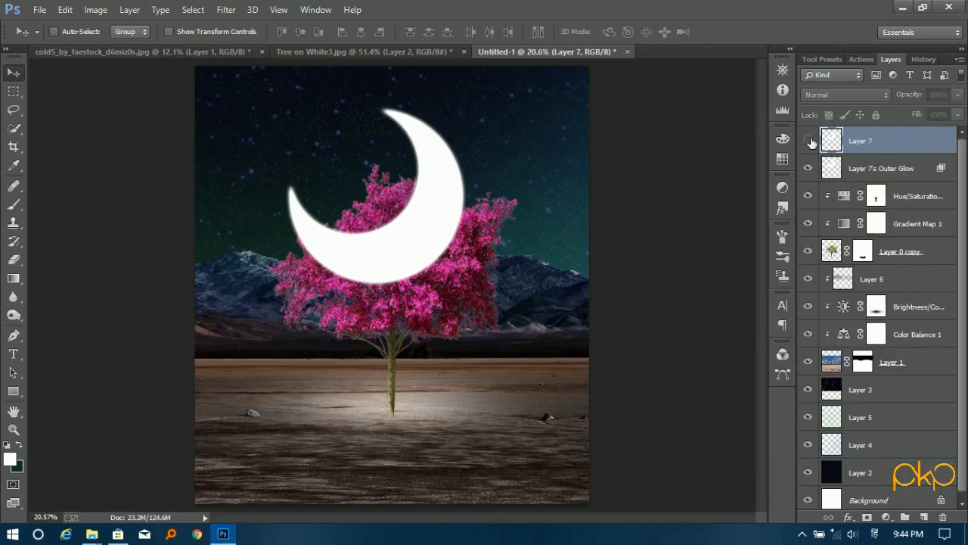
click(812, 171)
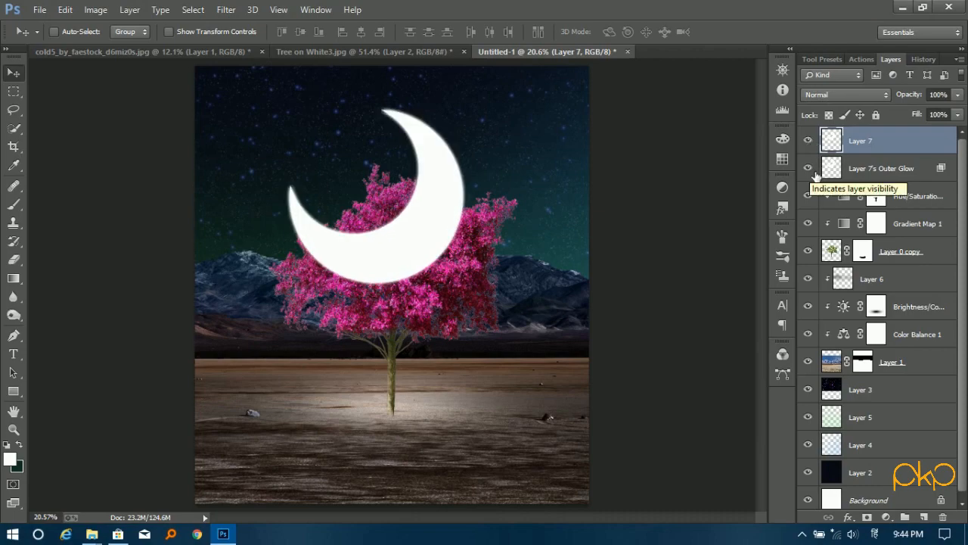
click(812, 171)
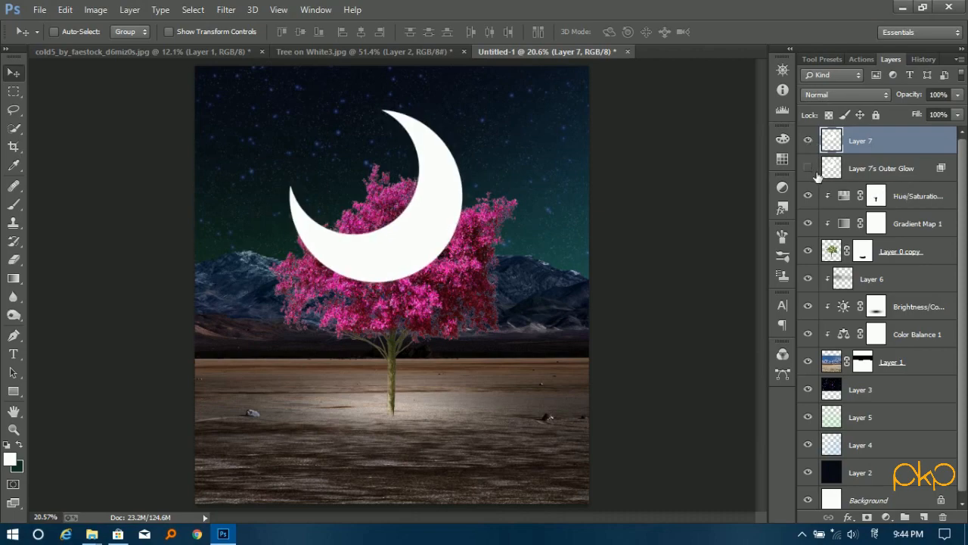
Show the separated outer glow layer and lower its opacity to 60%.
click(868, 168)
click(807, 168)
click(957, 94)
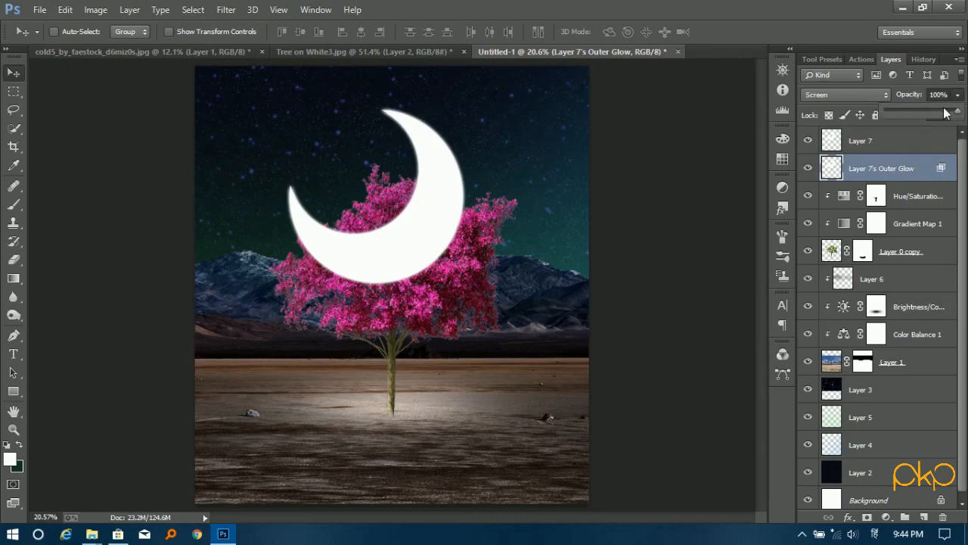
drag(946, 112, 928, 113)
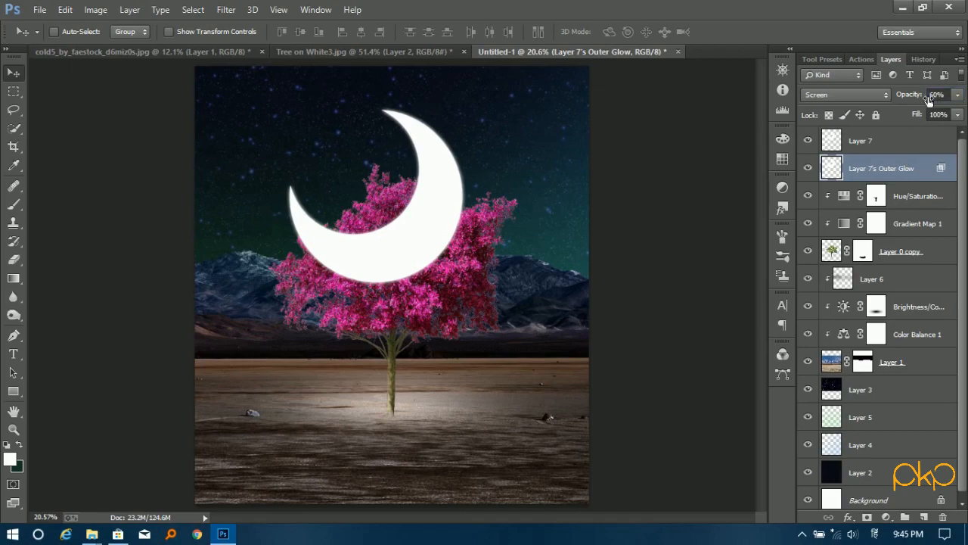
Hide the outer glow layer and add a layer mask to the crescent's layer.
click(808, 168)
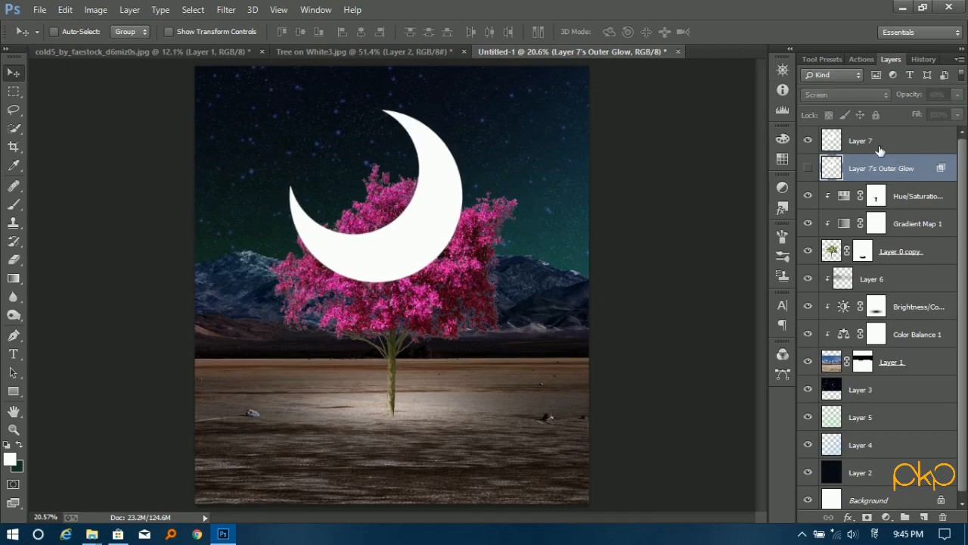
click(863, 140)
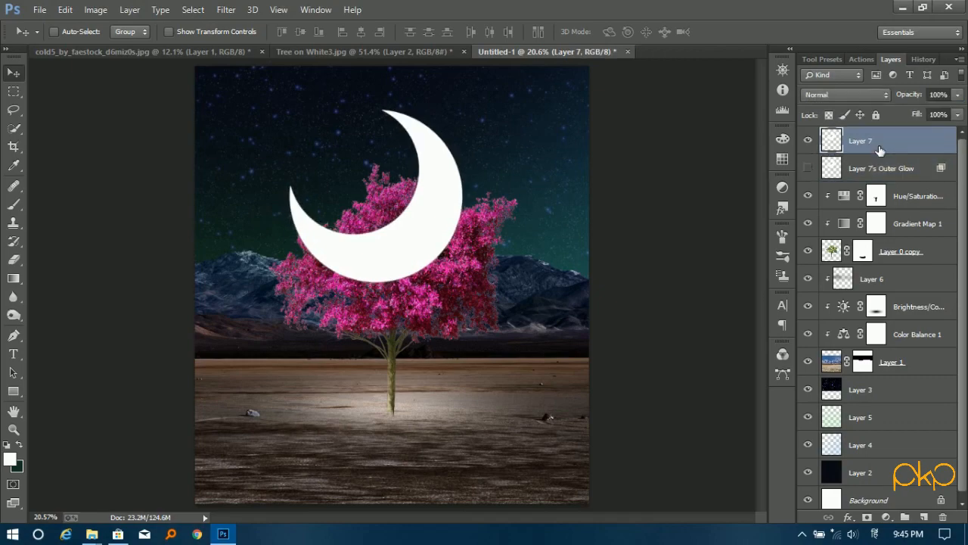
click(867, 517)
drag(400, 276, 467, 251)
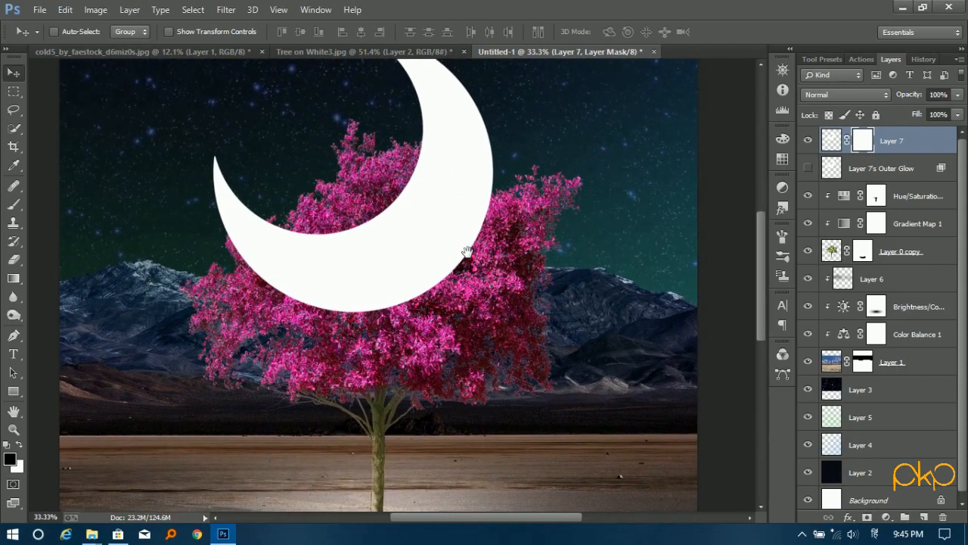
Set up the 46 px spatter brush at a size of 200 px and 100% opacity for painting on the crescent's mask.
click(13, 204)
click(67, 32)
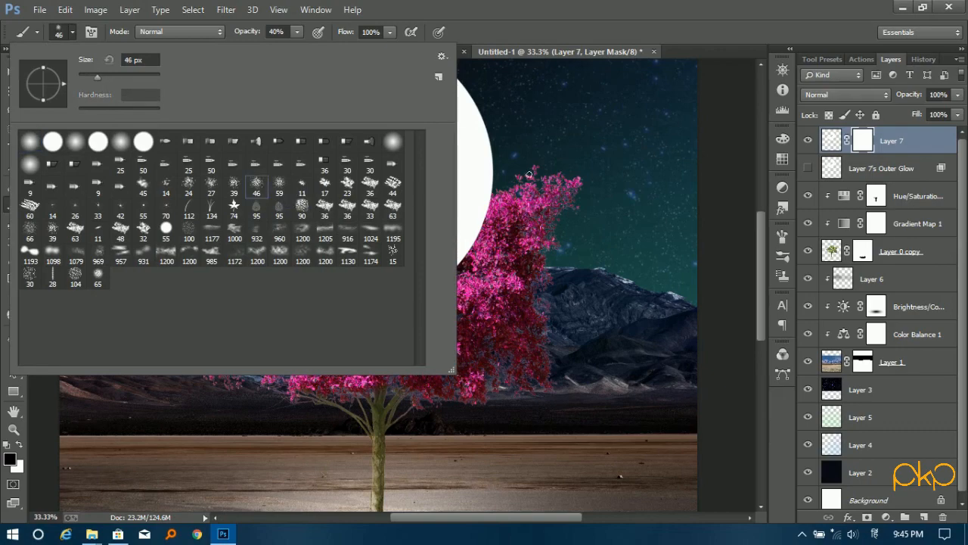
double_click(258, 186)
key(bracketright)
key(bracketright)
key(bracketright)
key(bracketright)
key(bracketright)
key(bracketright)
key(bracketright)
key(bracketright)
key(bracketright)
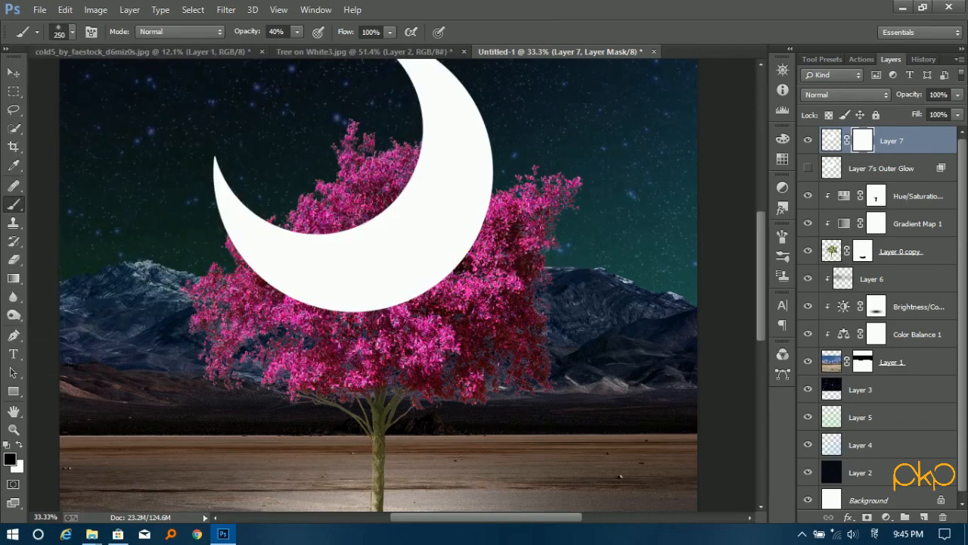
click(297, 32)
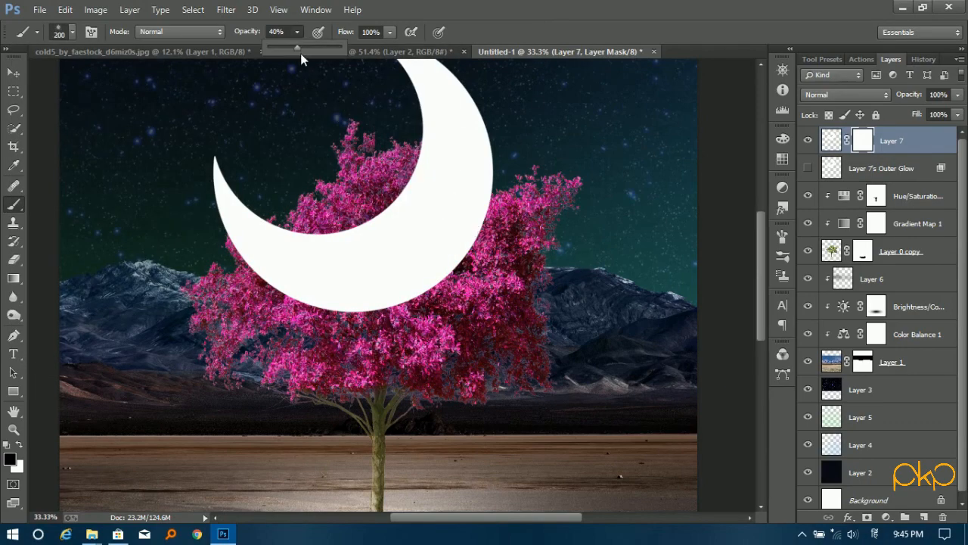
drag(301, 49, 376, 44)
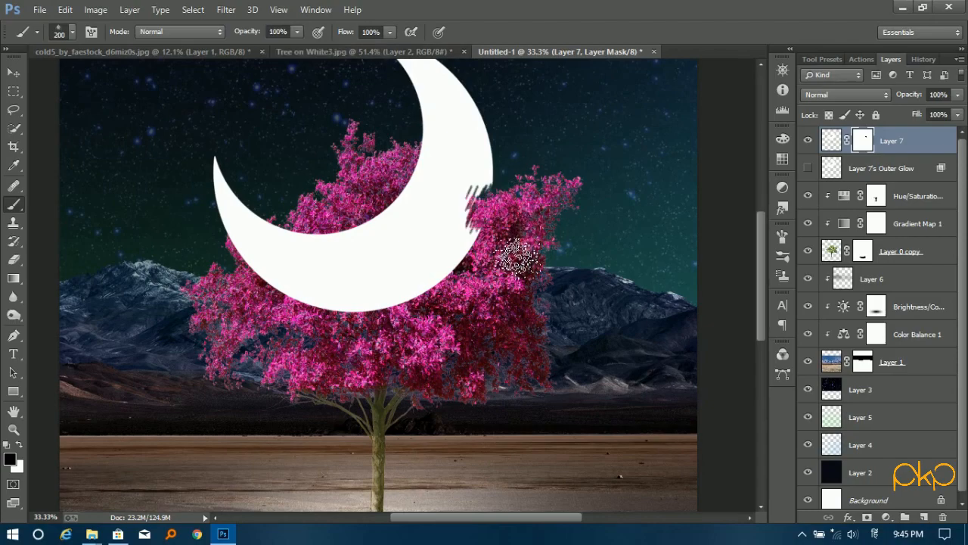
Paint black on the crescent's mask along its lower edge so the pink leaves overlap the moon in an irregular outline.
ctrl+click(436, 318)
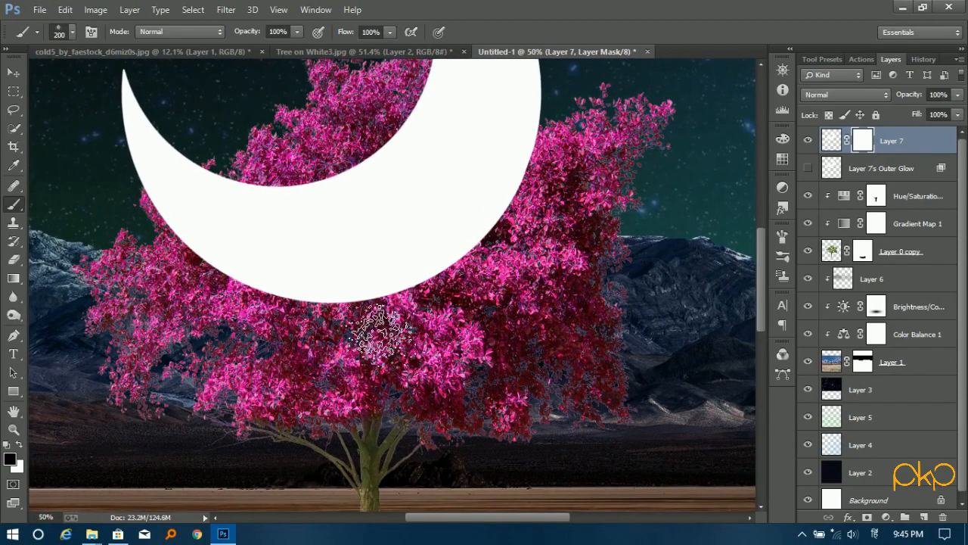
click(72, 30)
click(72, 32)
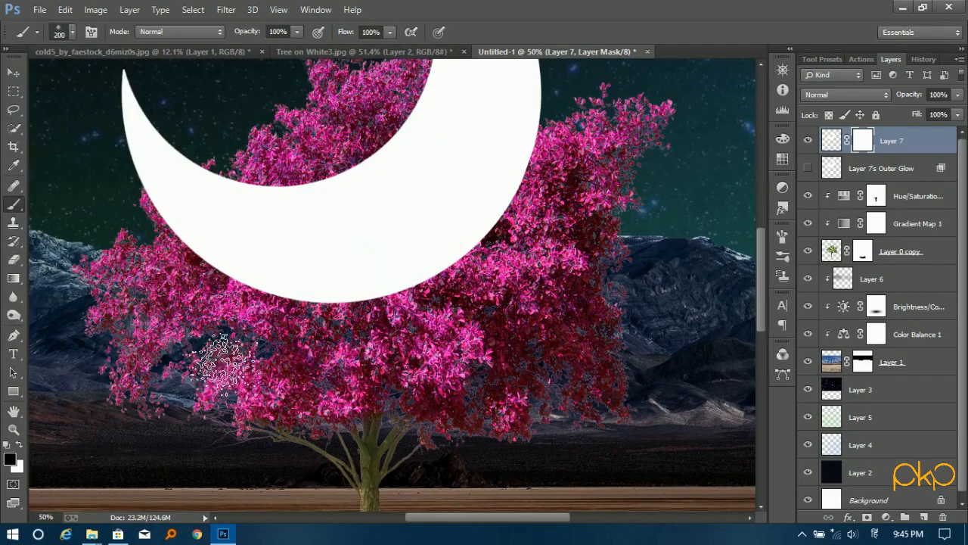
click(71, 35)
click(71, 35)
mouse_move(249, 302)
mouse_down()
mouse_move(197, 235)
mouse_move(227, 287)
mouse_move(265, 322)
mouse_move(328, 335)
mouse_move(482, 314)
mouse_move(525, 280)
mouse_up()
scroll(525, 281, up, 2)
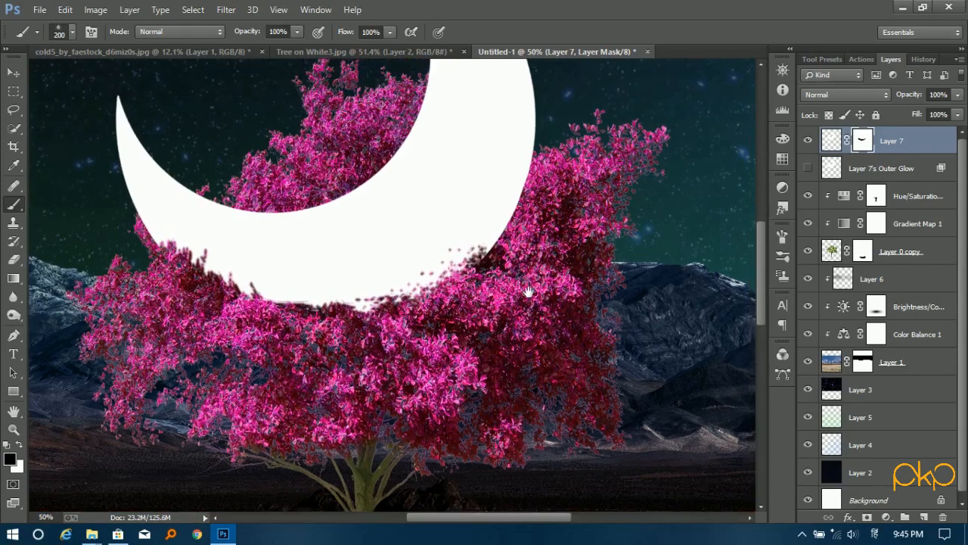
mouse_move(529, 318)
mouse_down()
mouse_move(550, 259)
mouse_move(522, 208)
mouse_move(538, 227)
mouse_move(539, 272)
mouse_move(521, 310)
mouse_move(486, 341)
mouse_move(424, 363)
mouse_move(335, 356)
mouse_move(303, 318)
mouse_move(224, 295)
mouse_up()
drag(398, 313, 435, 376)
mouse_move(531, 353)
mouse_down()
mouse_move(484, 316)
mouse_move(455, 358)
mouse_move(550, 304)
mouse_move(490, 401)
mouse_move(408, 365)
mouse_move(276, 359)
mouse_move(208, 317)
mouse_move(298, 414)
mouse_move(344, 440)
mouse_up()
drag(553, 313, 529, 337)
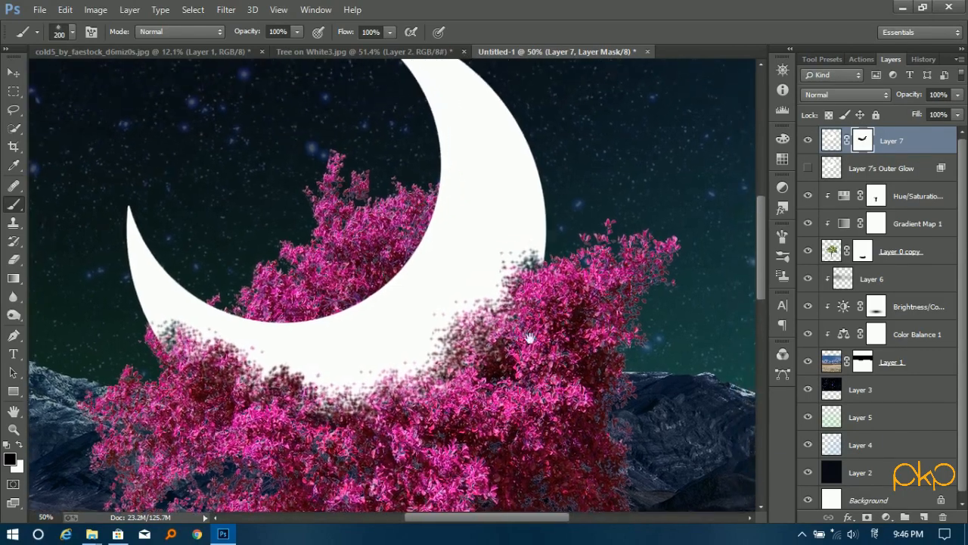
mouse_move(530, 280)
mouse_down()
mouse_move(581, 304)
mouse_move(587, 344)
mouse_up()
key(ctrl+alt+z)
key(ctrl+alt+z)
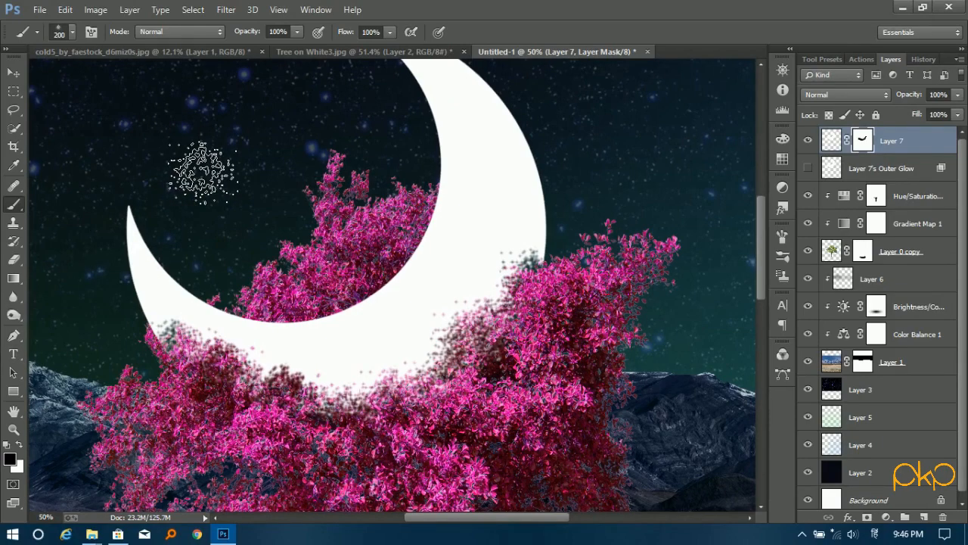
Switch the painting color to white and set the spatter brush to 78% opacity and a size of 125 px.
drag(249, 205, 232, 116)
click(20, 445)
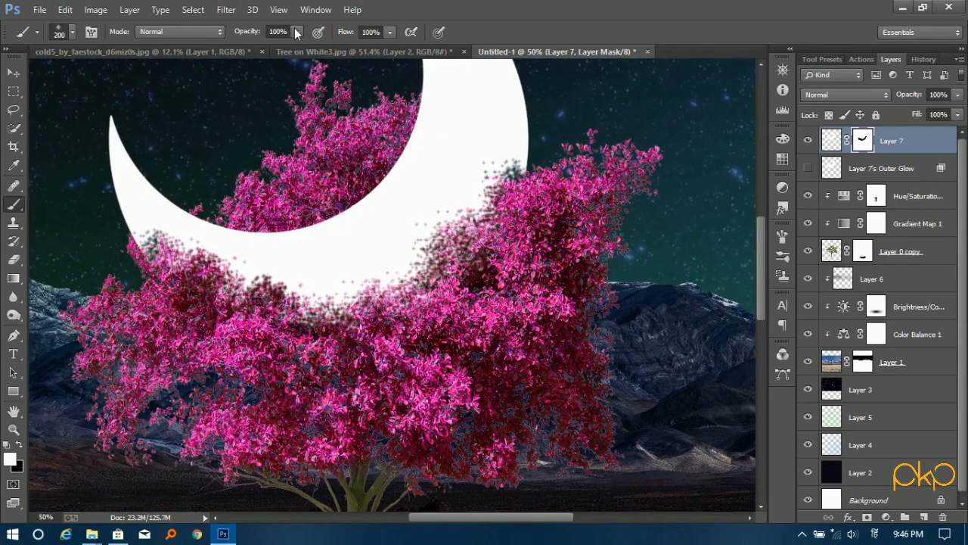
drag(297, 32, 253, 51)
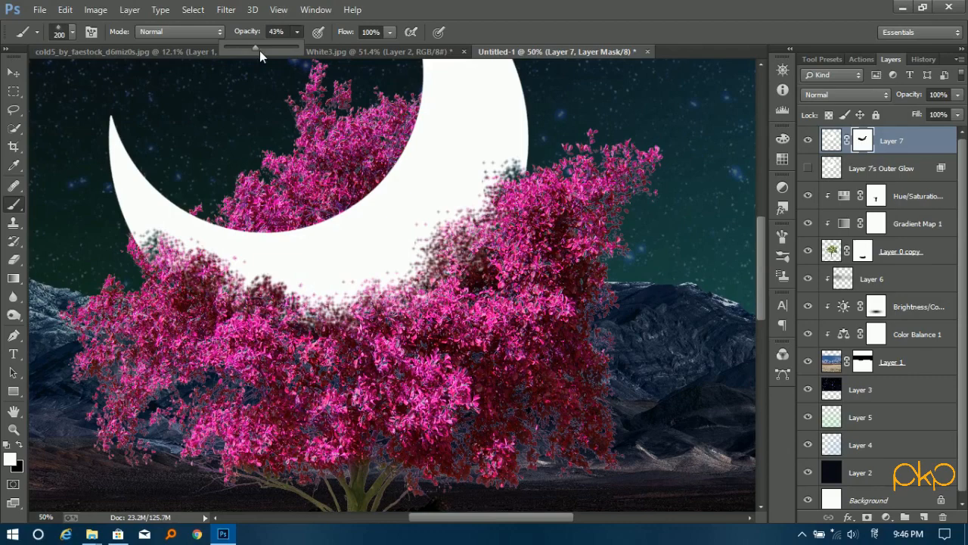
click(493, 199)
key(bracketleft)
key(bracketleft)
key(bracketleft)
key(bracketleft)
key(bracketleft)
key(bracketleft)
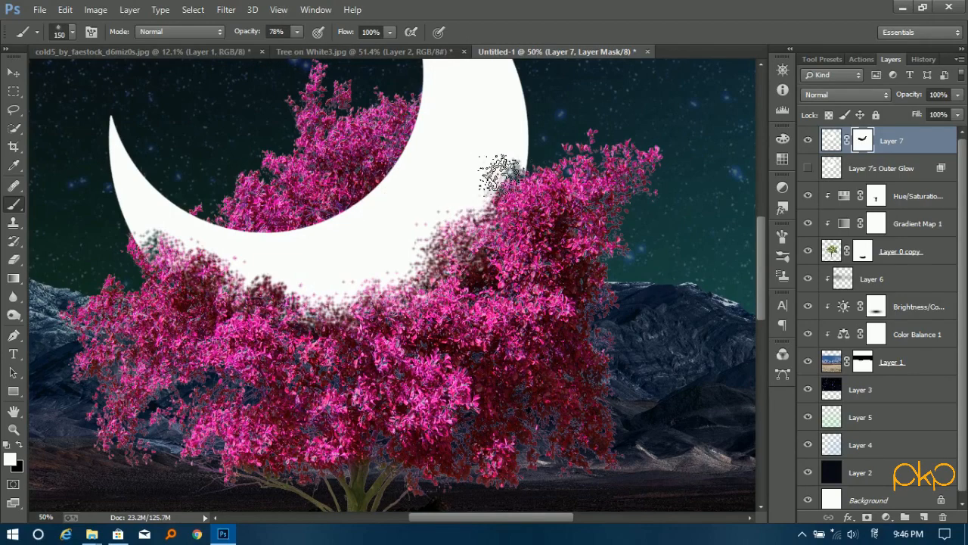
key(bracketright)
key(bracketright)
key(bracketright)
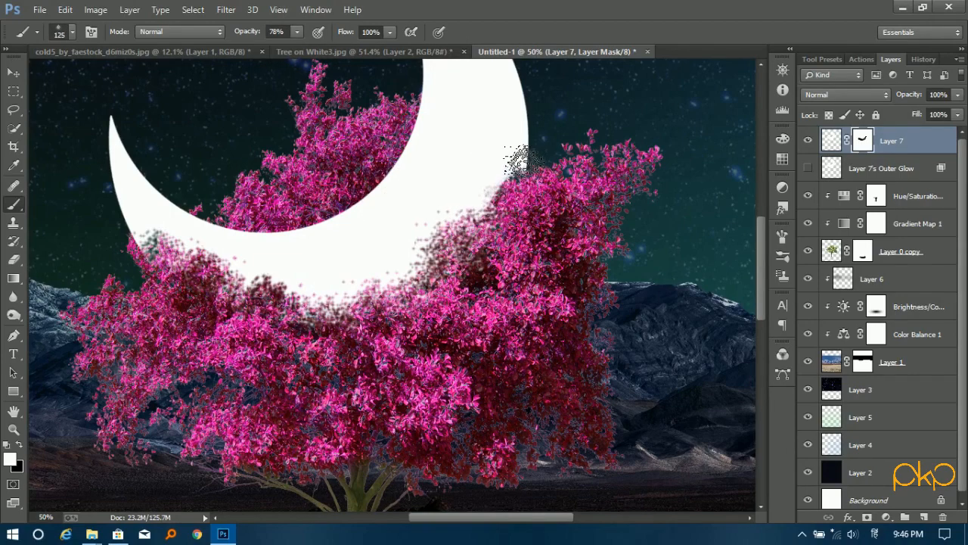
Restore parts of the crescent's lower edge by painting white on its mask, undoing unwanted strokes and rotating the brush tip.
drag(486, 210, 431, 256)
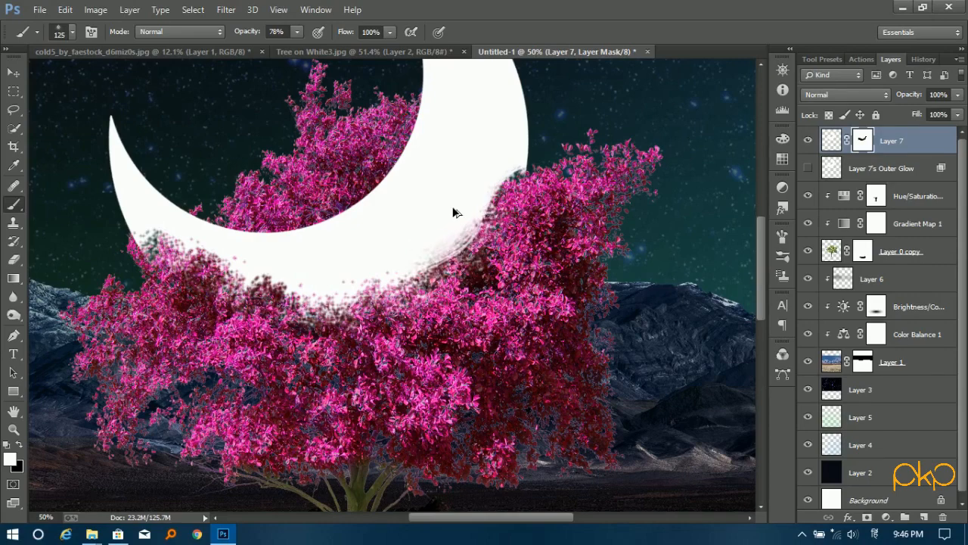
key(ctrl+alt+z)
key(ctrl+alt+z)
key(ctrl+alt+z)
key(ctrl+alt+z)
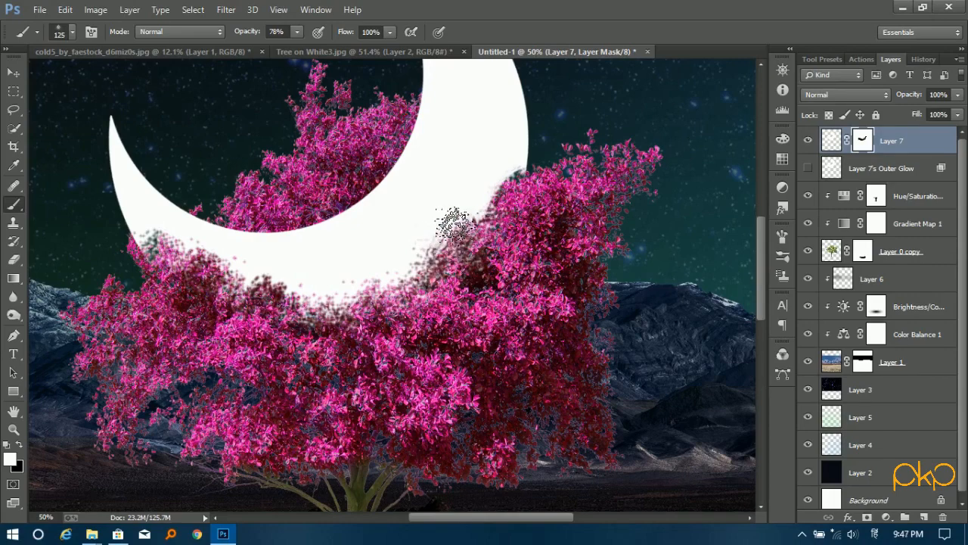
click(91, 31)
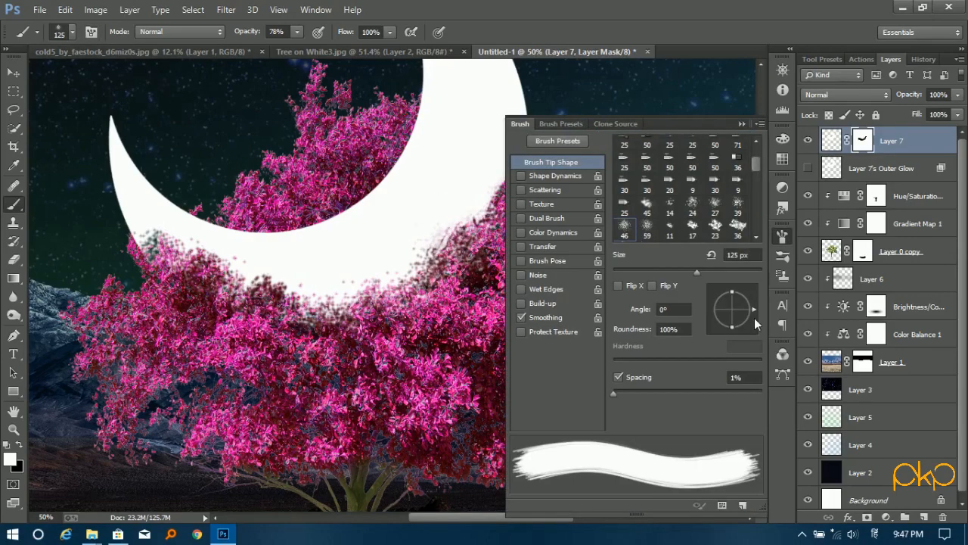
click(742, 123)
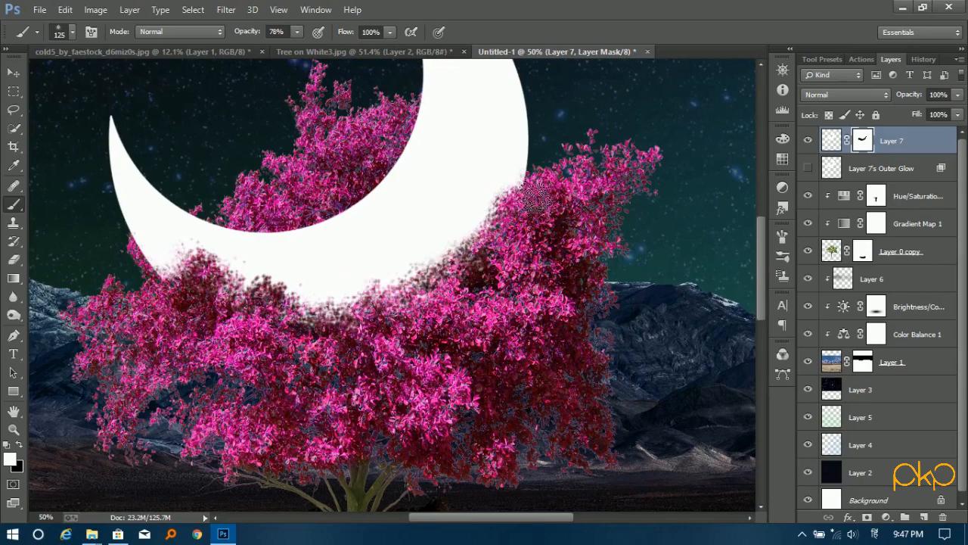
Show the crescent's outer glow layer and examine where the glow covers the leaves.
click(13, 70)
key(ctrl+minus)
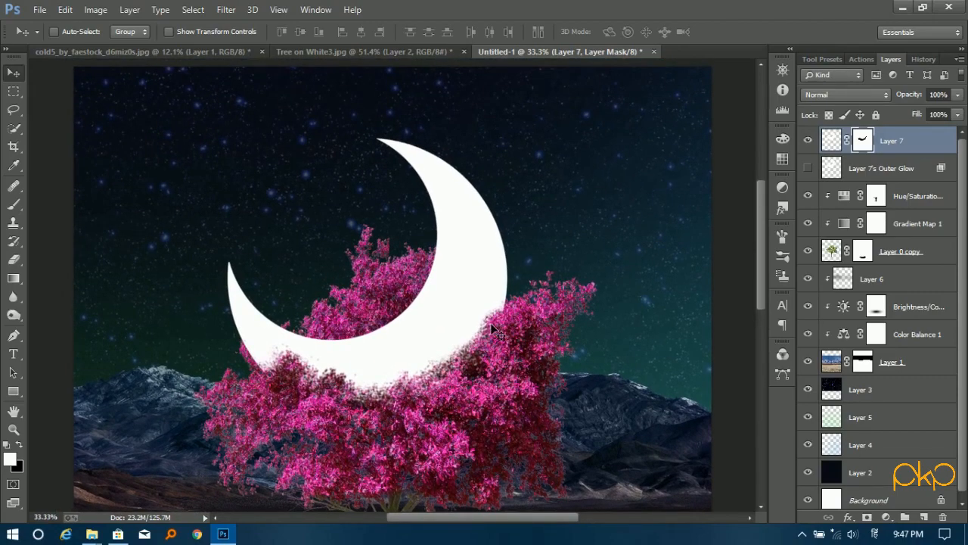
click(808, 167)
scroll(414, 397, up, 2)
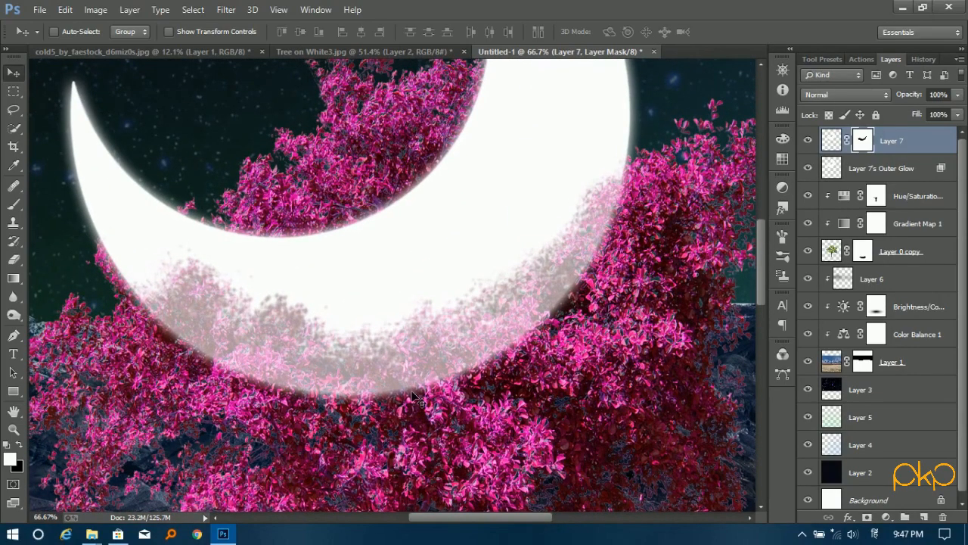
Choose the soft round brush at 100% opacity, try it on a second mask for the crescent layer, and undo that mask.
click(869, 517)
click(13, 205)
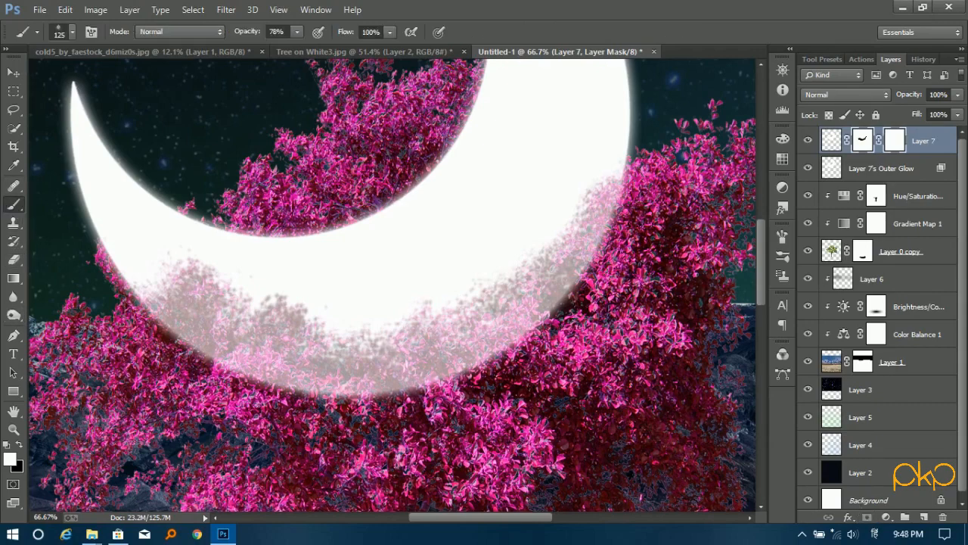
click(297, 32)
click(72, 32)
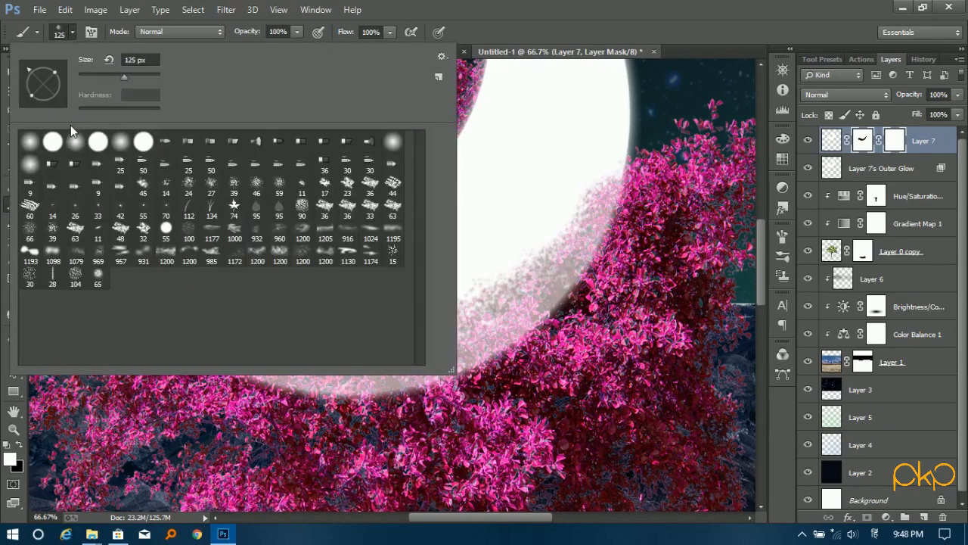
click(33, 149)
click(481, 6)
mouse_move(177, 278)
mouse_down()
mouse_move(245, 316)
mouse_move(218, 286)
mouse_move(212, 331)
mouse_move(385, 340)
mouse_move(242, 350)
mouse_move(432, 357)
mouse_move(521, 337)
mouse_move(543, 297)
mouse_move(568, 281)
mouse_move(603, 209)
mouse_move(594, 198)
mouse_up()
key(ctrl+z)
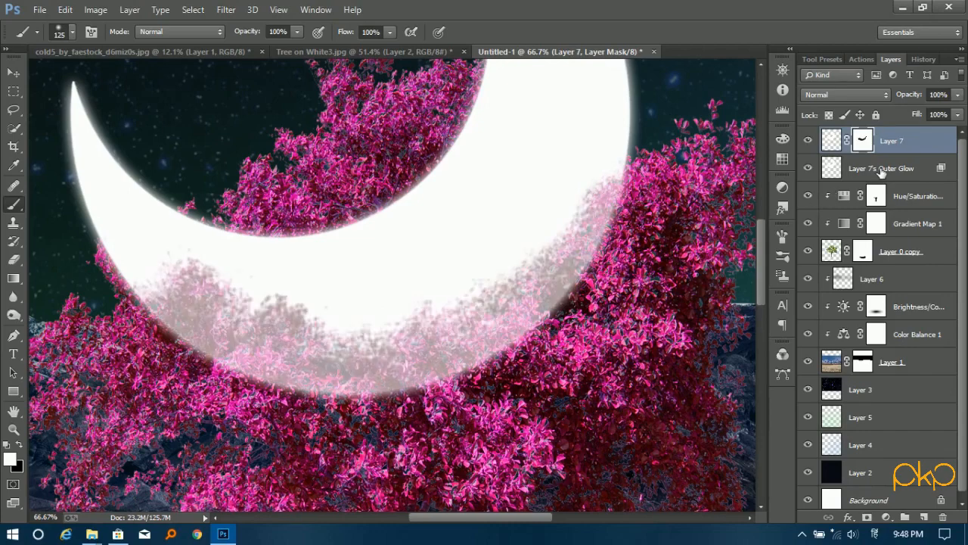
Add a layer mask to the outer glow layer and paint black over the glow covering the leaves beneath the crescent.
click(881, 172)
click(867, 516)
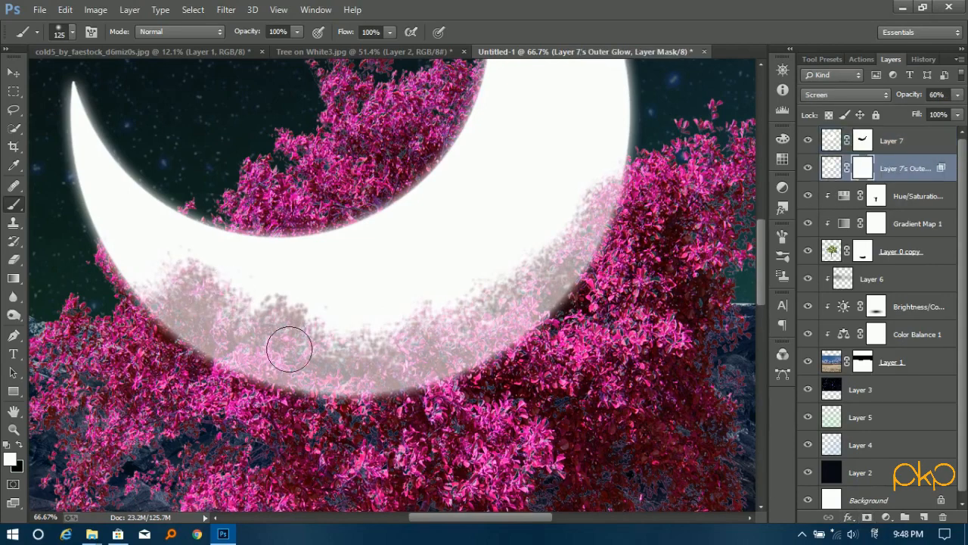
key(x)
mouse_move(219, 292)
mouse_down()
mouse_move(190, 280)
mouse_move(198, 332)
mouse_move(242, 355)
mouse_move(234, 378)
mouse_move(379, 416)
mouse_move(511, 363)
mouse_move(631, 220)
mouse_move(560, 295)
mouse_up()
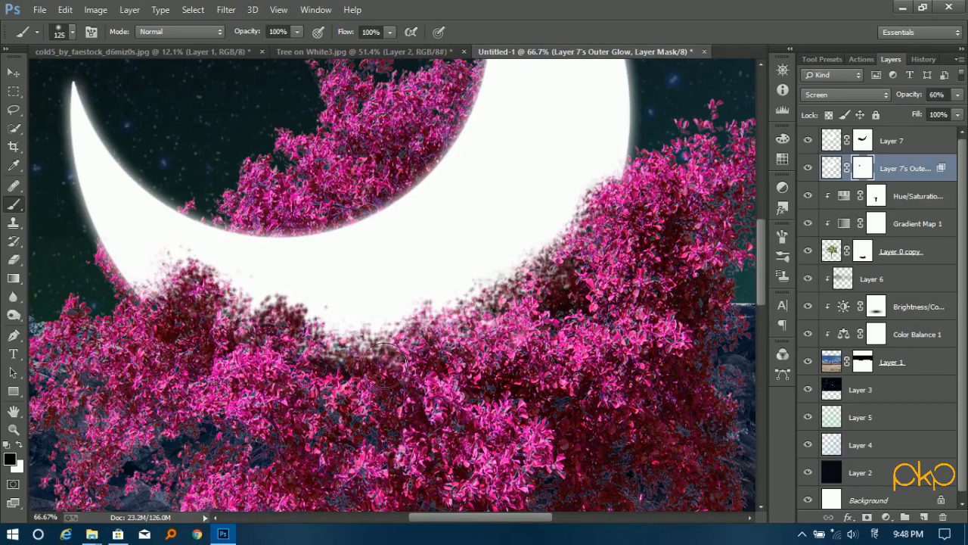
key(ctrl+0)
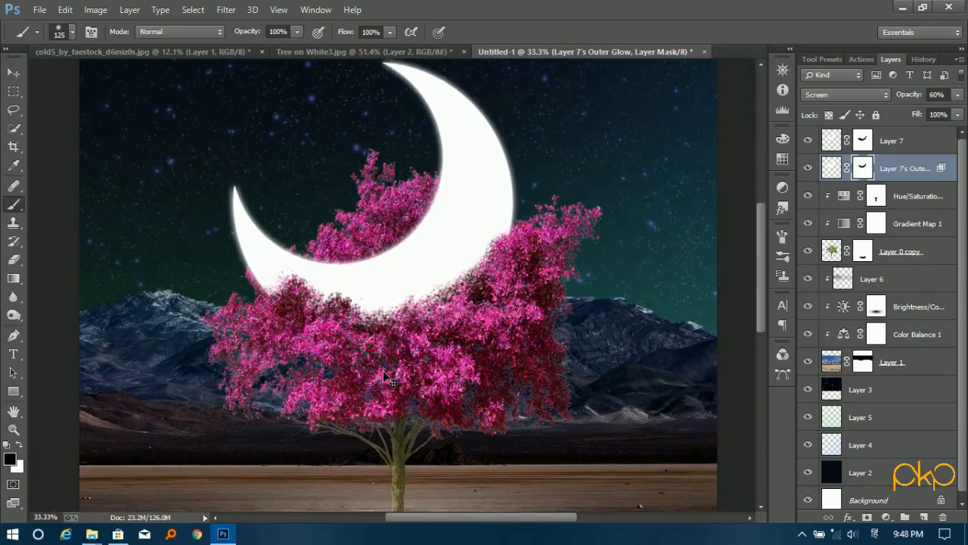
key(bracketright)
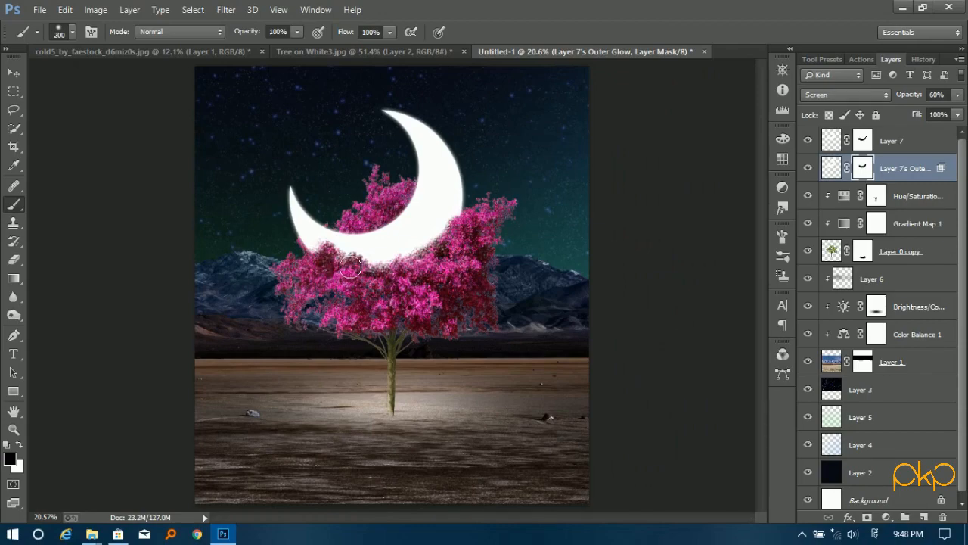
Add a Brightness/Contrast adjustment above the tree's Hue/Saturation layer, clip it to the tree and strongly lower its brightness.
click(918, 198)
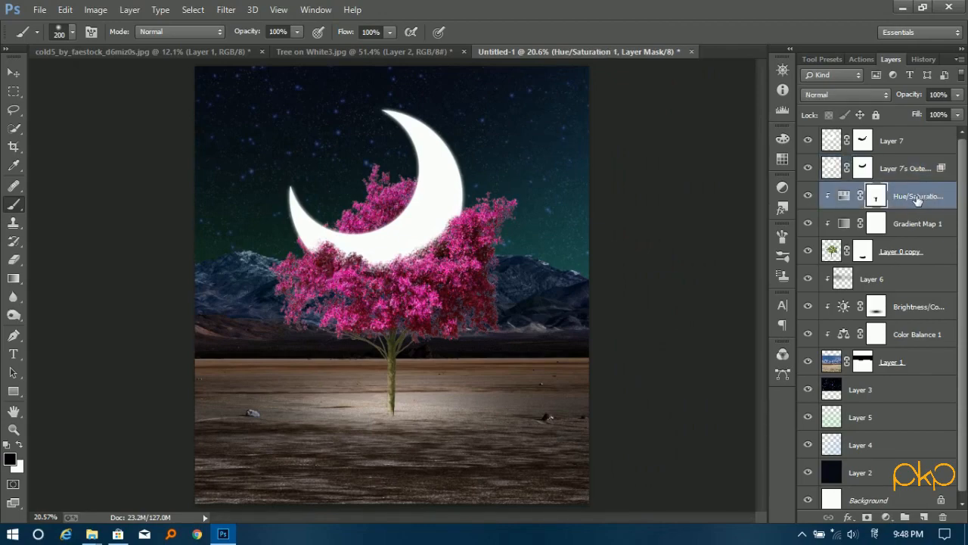
click(886, 518)
click(888, 266)
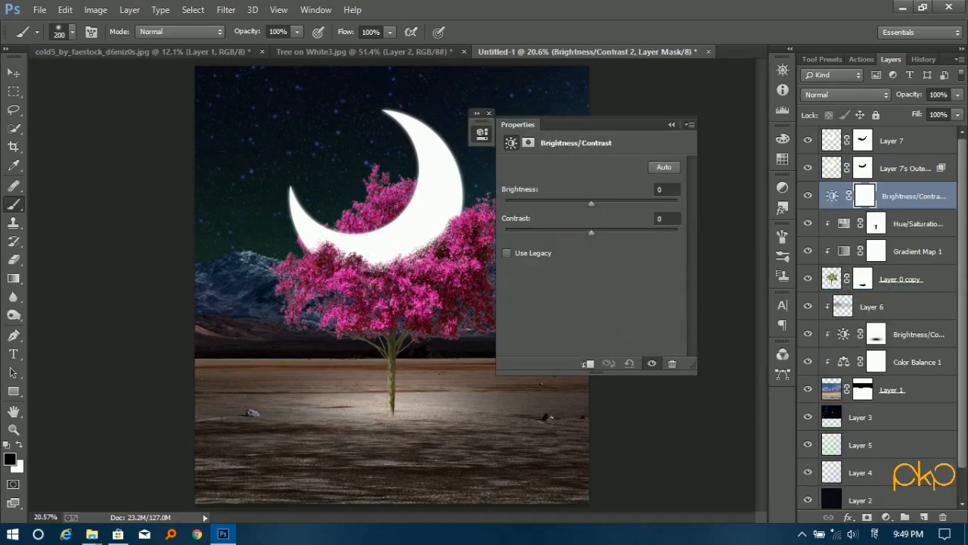
drag(592, 202, 540, 202)
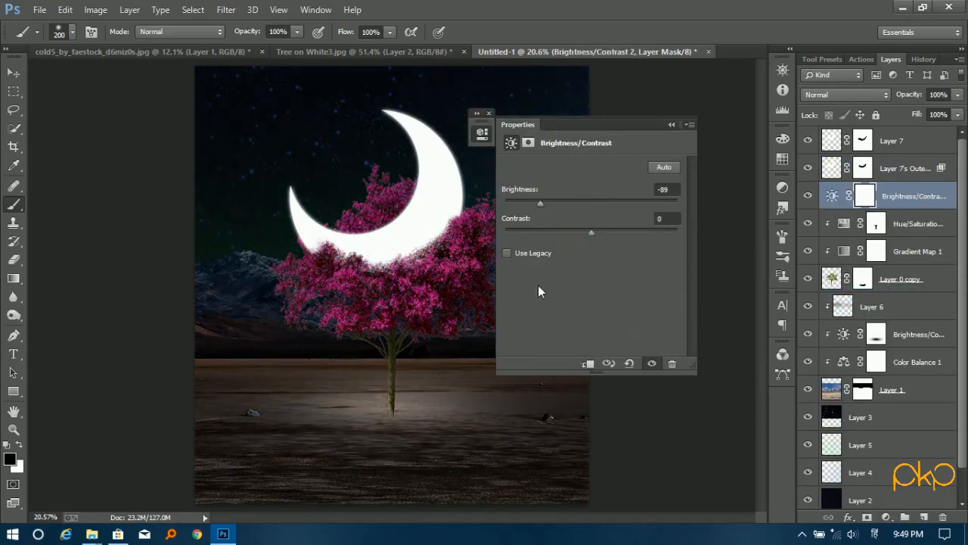
click(588, 363)
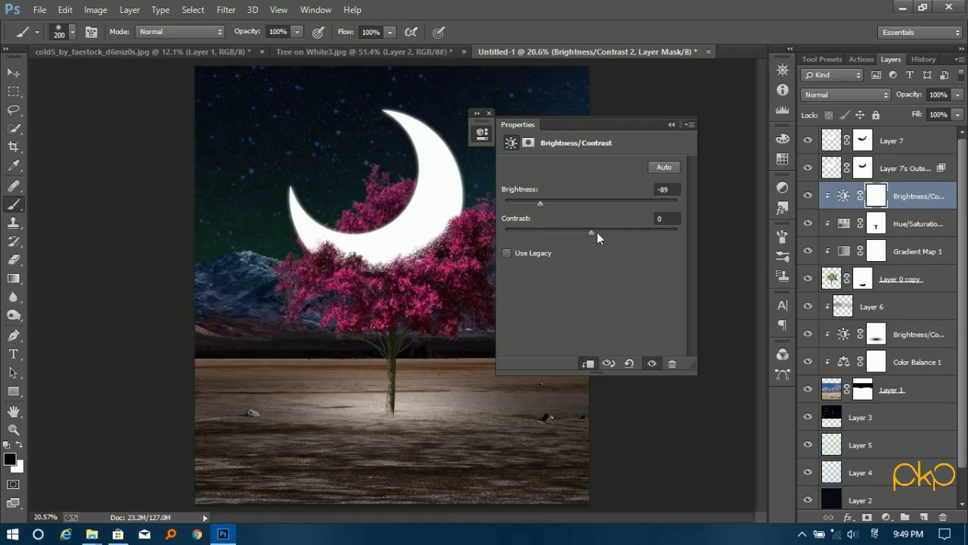
drag(591, 233, 520, 203)
click(482, 133)
Invert the new Brightness/Contrast layer's mask to black to hide the darkening.
ctrl+click(415, 259)
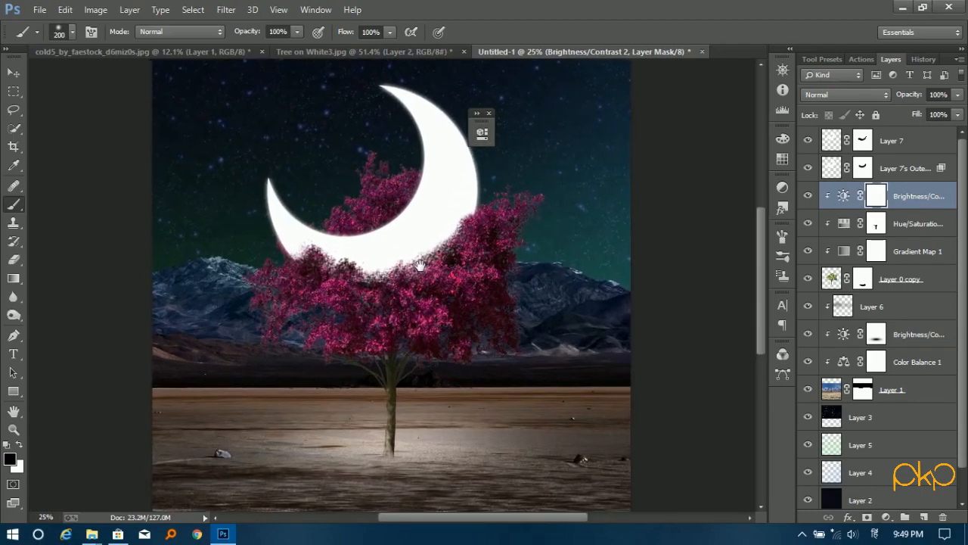
click(95, 9)
mouse_move(116, 45)
click(344, 206)
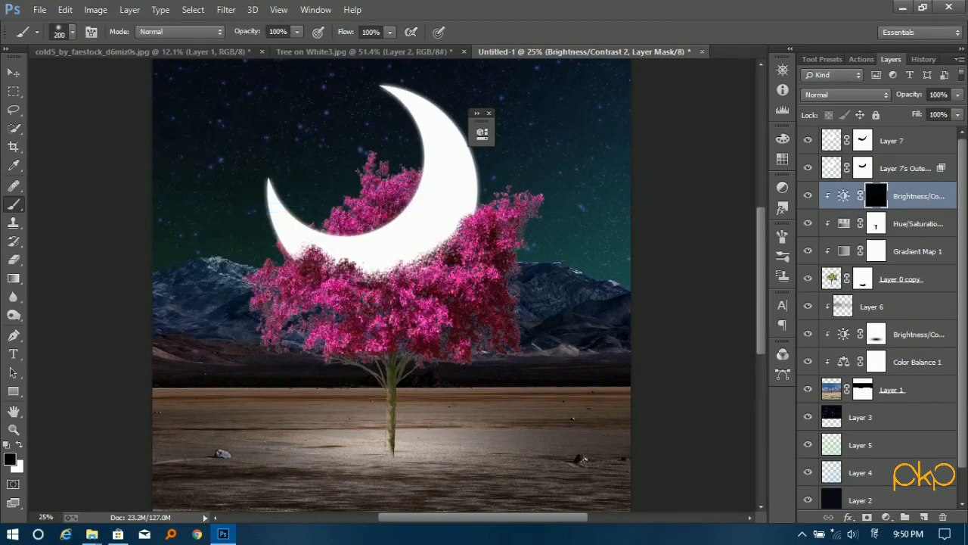
ctrl+click(416, 301)
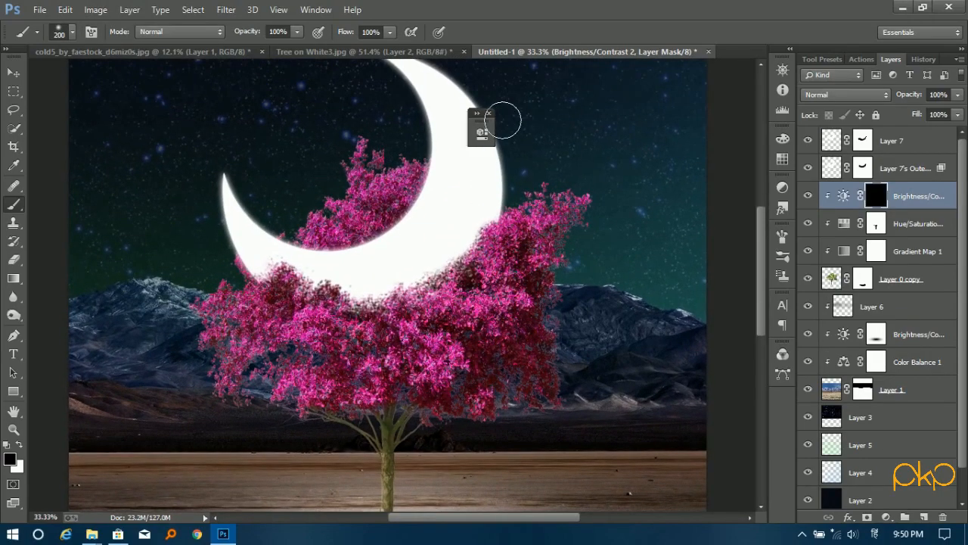
drag(476, 236, 470, 269)
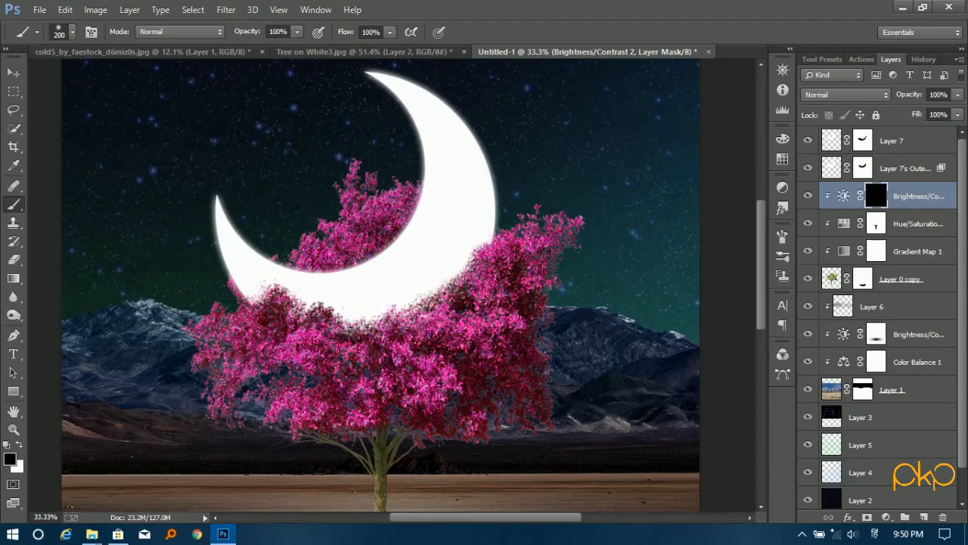
drag(395, 282, 400, 246)
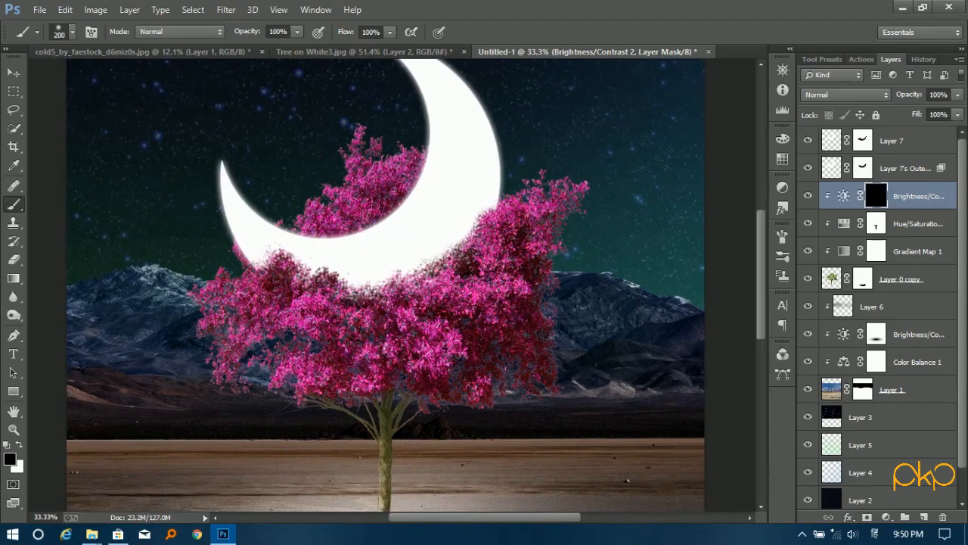
Paint white with a 400 px brush on the Brightness/Contrast mask to darken the tree's lower and outer foliage.
key(bracketright)
key(bracketright)
click(21, 446)
mouse_move(572, 333)
mouse_down()
mouse_move(572, 406)
mouse_move(541, 401)
mouse_move(407, 439)
mouse_move(344, 426)
mouse_move(261, 387)
mouse_move(246, 356)
mouse_move(297, 383)
mouse_move(302, 410)
mouse_move(347, 417)
mouse_move(471, 398)
mouse_move(563, 336)
mouse_up()
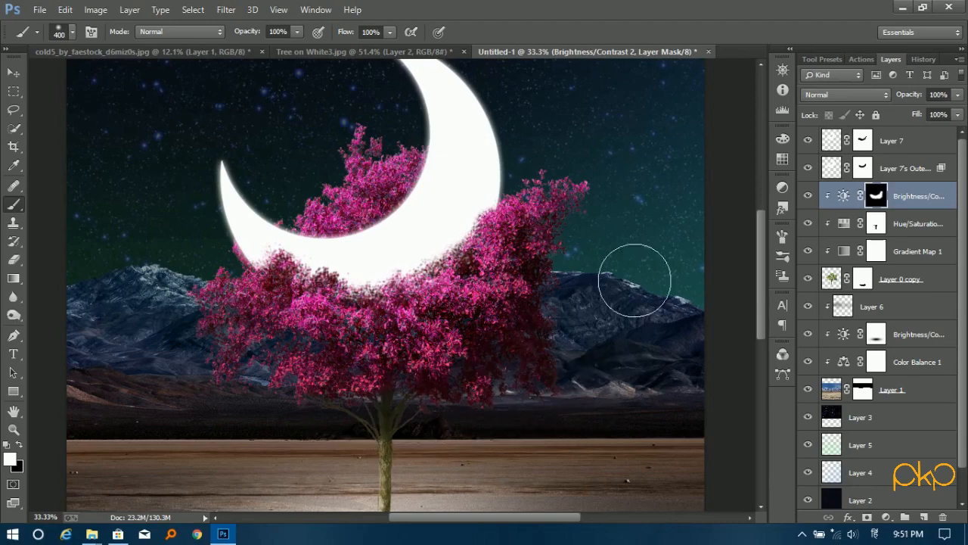
Extend the darkening over the foliage behind the crescent, then refine the mask along the moon's edge in black with a 150 px brush.
drag(493, 217, 538, 354)
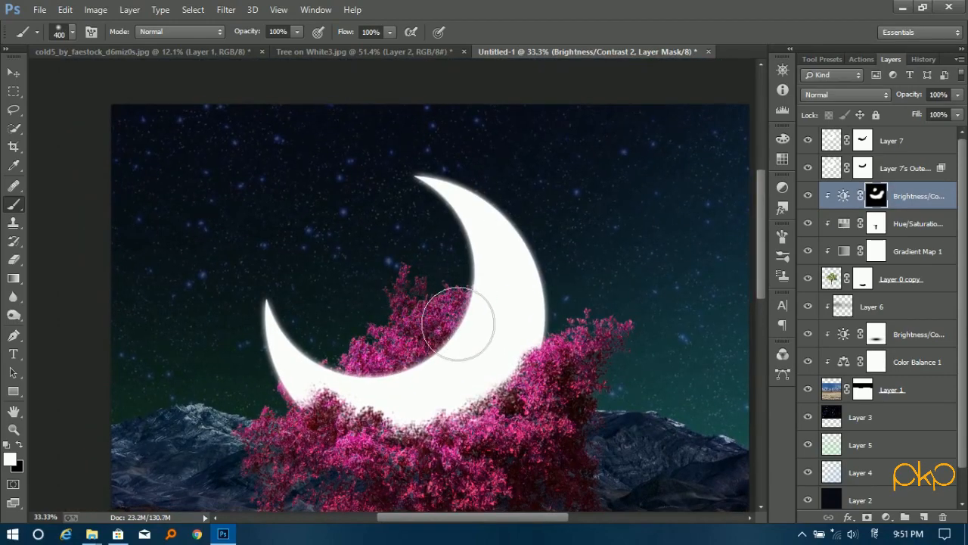
key(bracketleft)
key(bracketleft)
key(bracketleft)
key(bracketleft)
key(bracketleft)
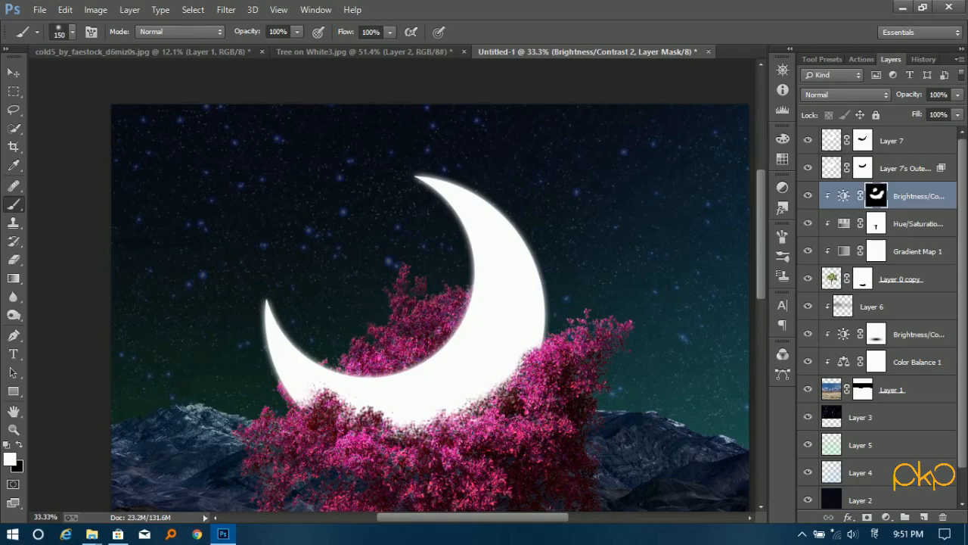
key(x)
mouse_move(297, 420)
mouse_down()
mouse_move(475, 320)
mouse_move(354, 358)
mouse_move(456, 304)
mouse_up()
key(x)
key(bracketleft)
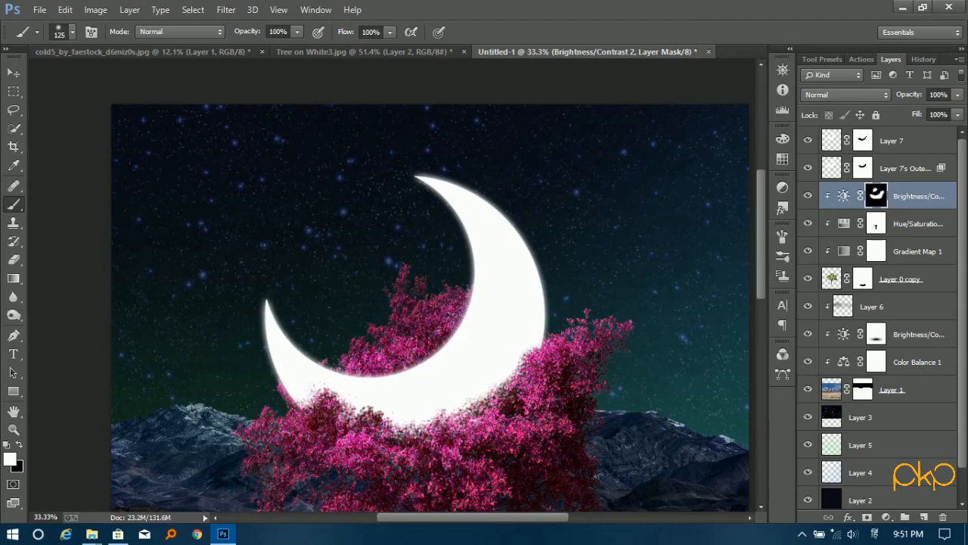
Paint white on the mask with a 250 px brush to darken the tree's trunk and lower branches.
drag(624, 390, 594, 290)
key(bracketright)
key(bracketright)
key(bracketright)
key(bracketright)
drag(560, 399, 552, 293)
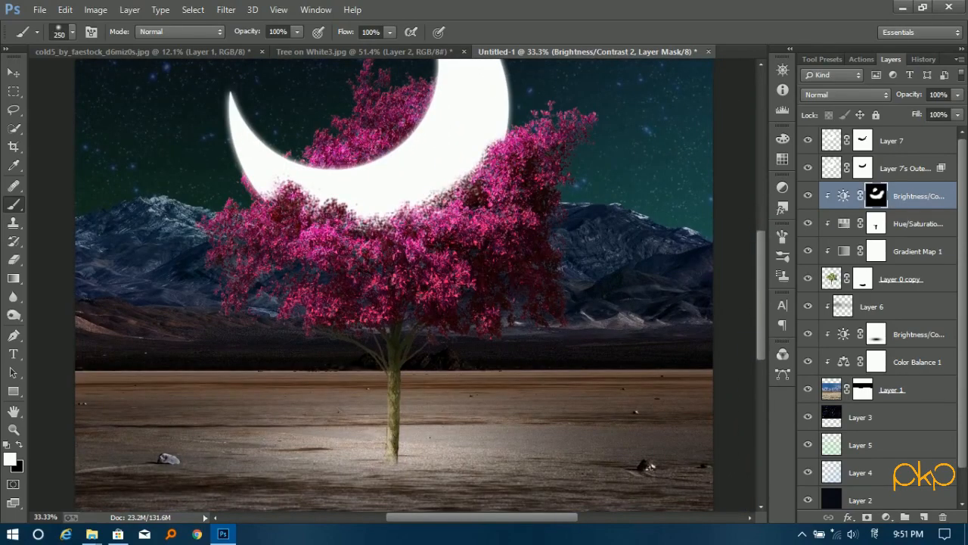
mouse_move(435, 415)
mouse_down()
mouse_move(421, 345)
mouse_move(410, 392)
mouse_move(377, 400)
mouse_move(384, 367)
mouse_move(409, 485)
mouse_move(391, 365)
mouse_move(338, 331)
mouse_move(380, 336)
mouse_move(312, 314)
mouse_up()
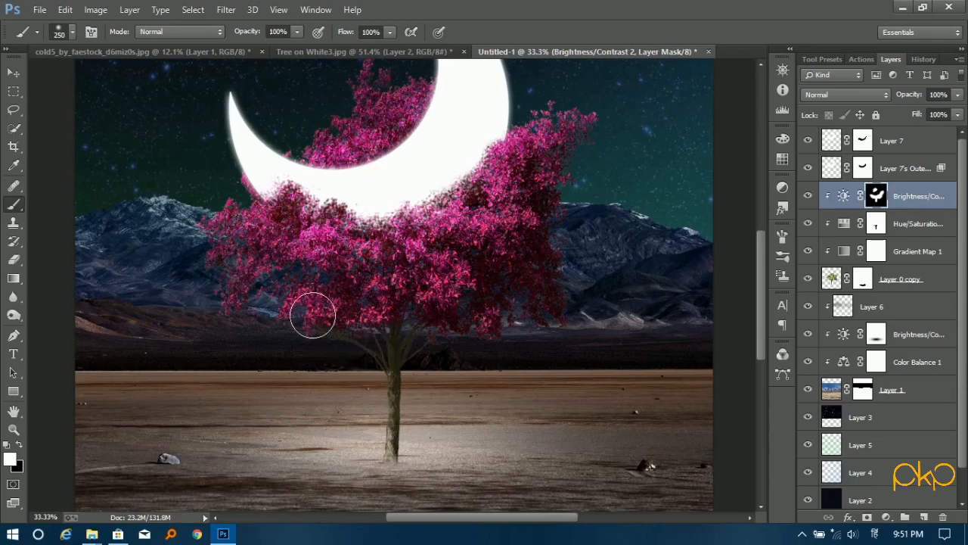
scroll(525, 345, down, 3)
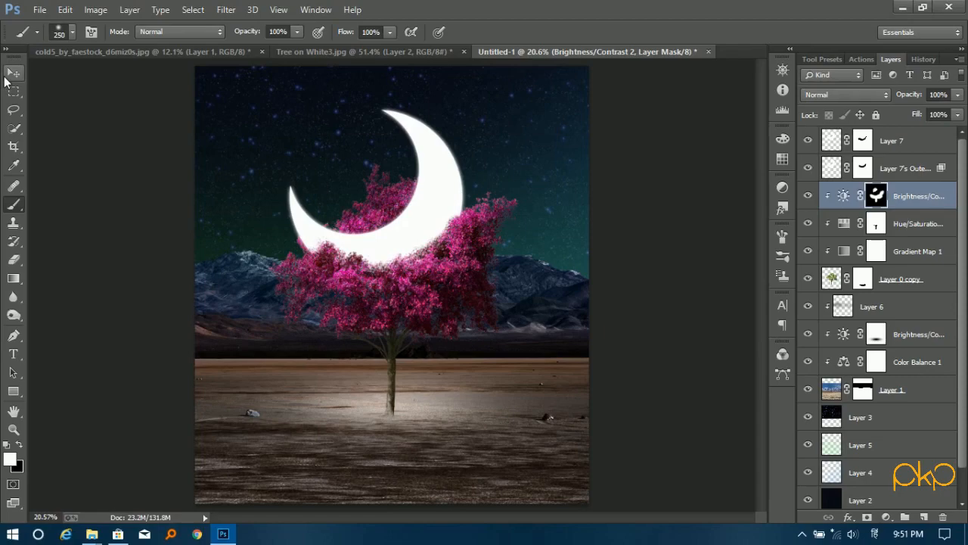
Add a new layer above the tree's Brightness/Contrast adjustment and keep white (ffffff) as the foreground colour.
click(12, 73)
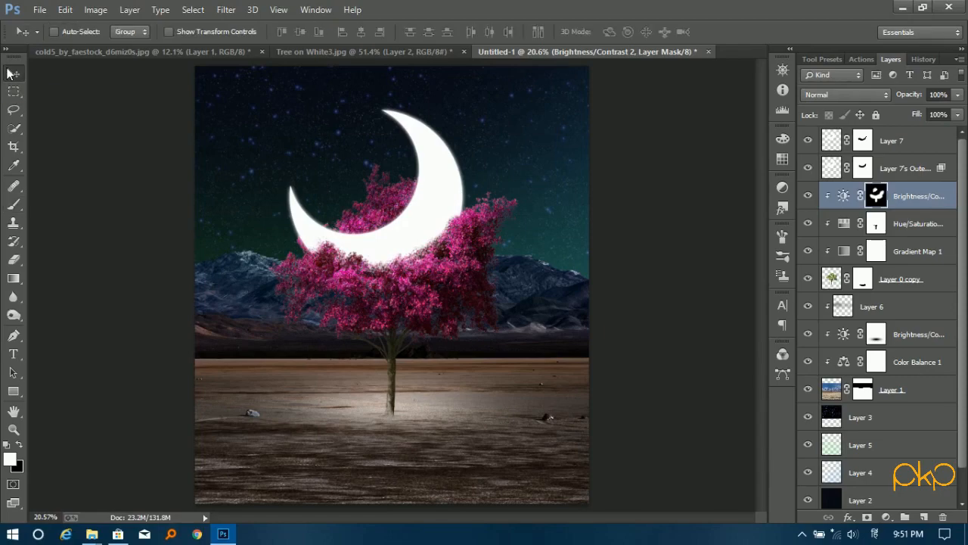
click(924, 516)
click(10, 459)
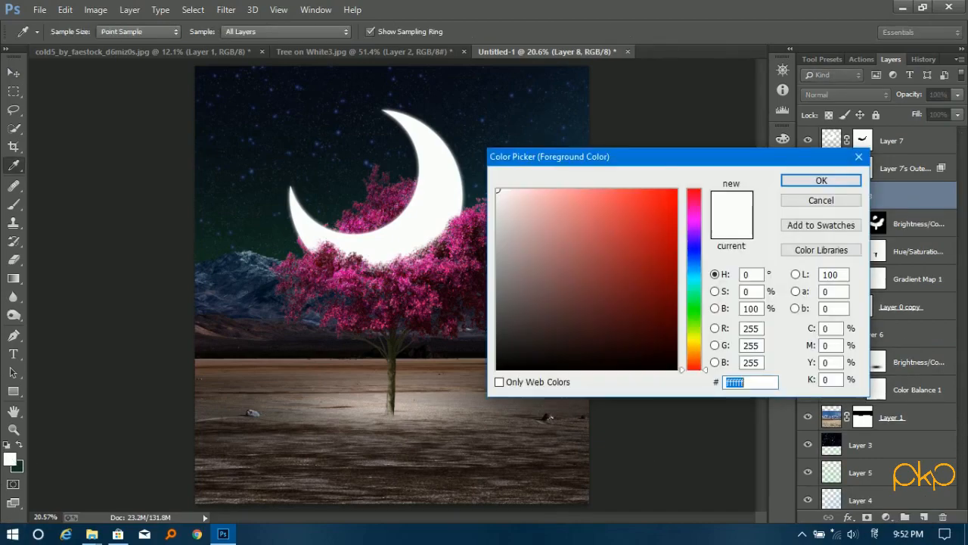
click(808, 186)
click(95, 9)
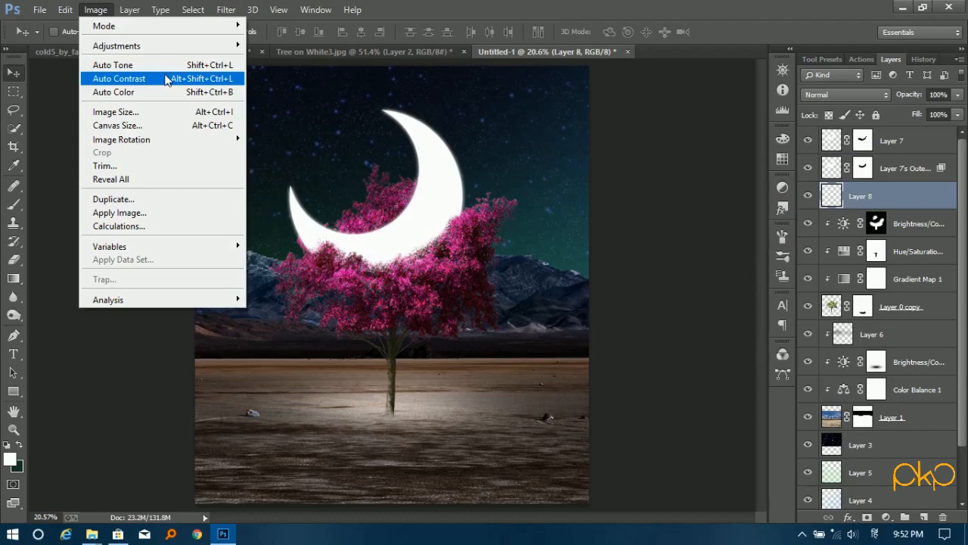
mouse_move(113, 41)
click(363, 205)
key(Return)
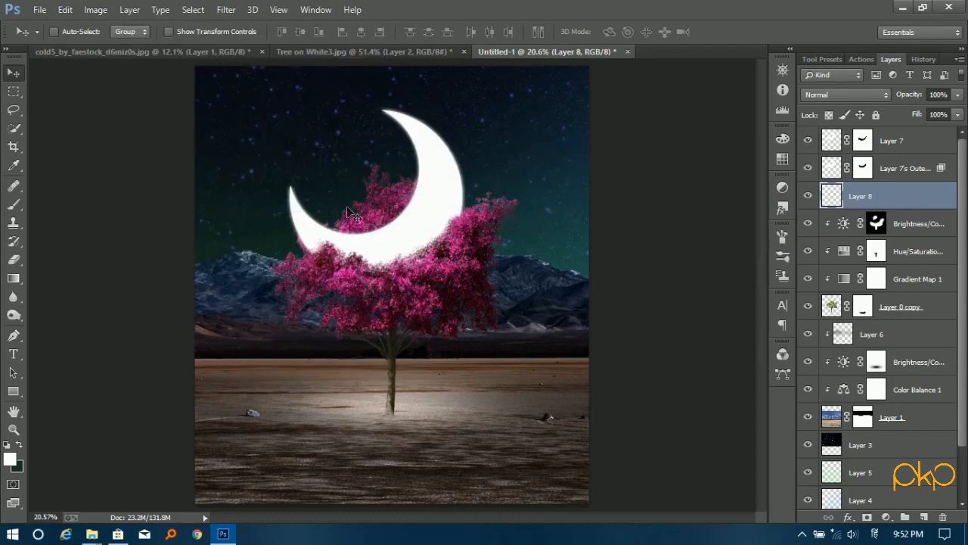
Try filling the new layer with white, clipping it to the tree and blending it with Screen and Overlay.
key(alt+BackSpace)
key(ctrl+z)
right_click(892, 199)
click(672, 260)
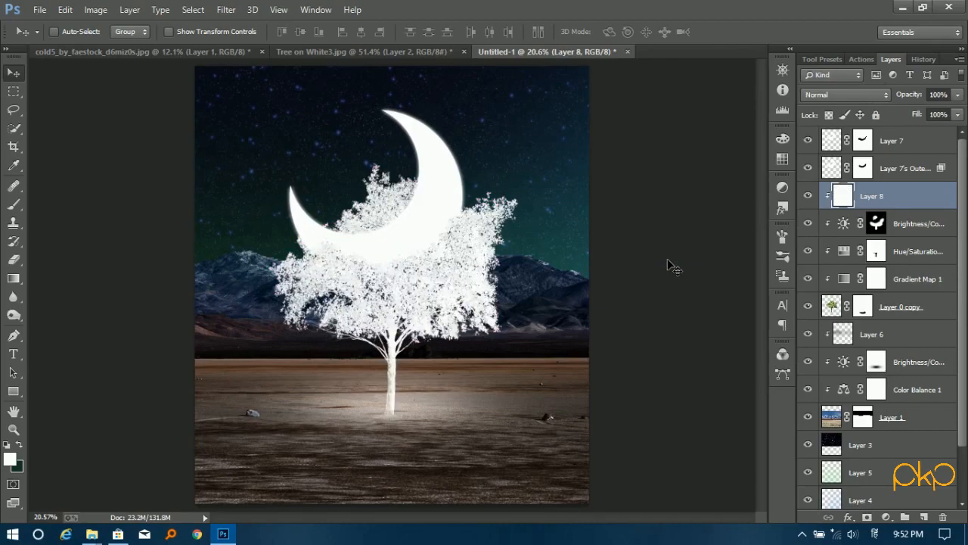
click(841, 96)
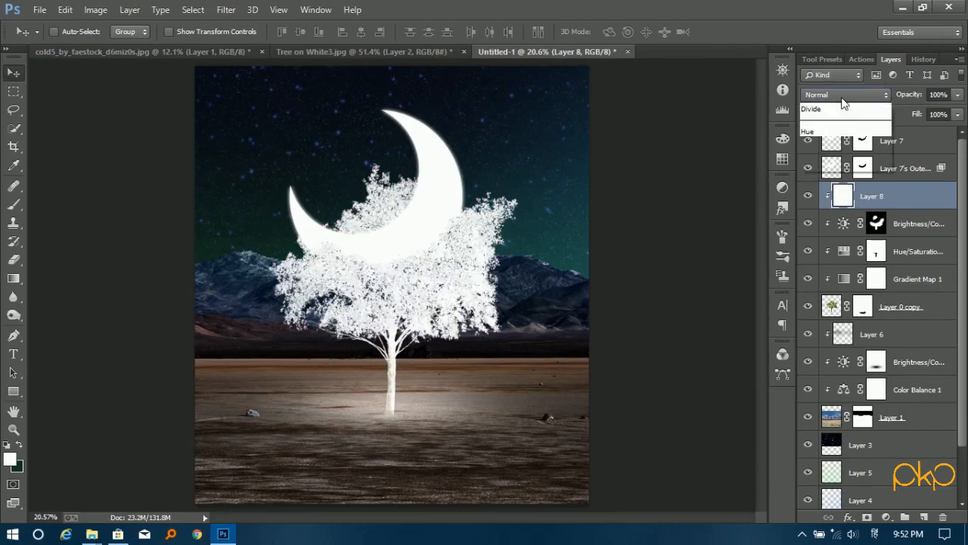
click(827, 226)
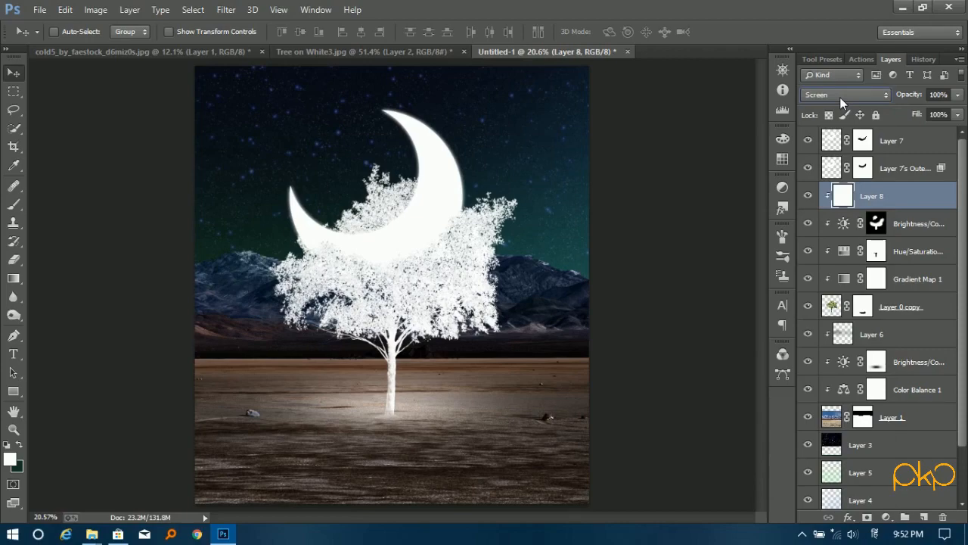
click(840, 97)
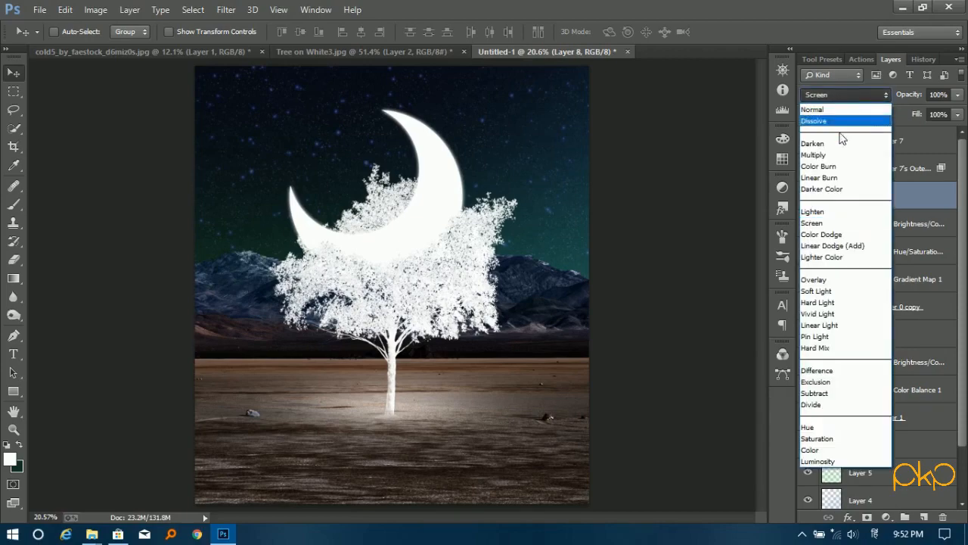
click(835, 269)
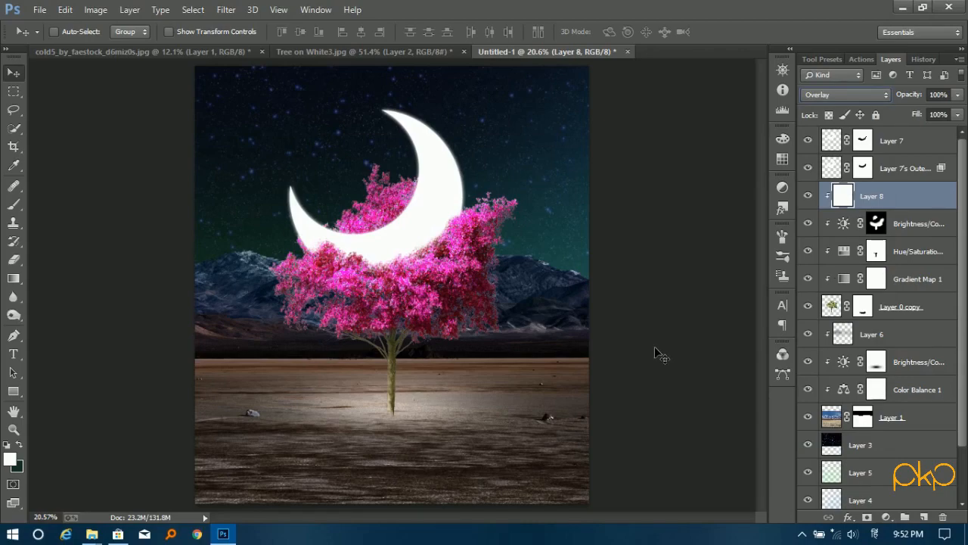
Undo the layer's blend mode, white fill and clipping, then delete the layer and restore it.
click(919, 226)
click(921, 204)
key(ctrl+z)
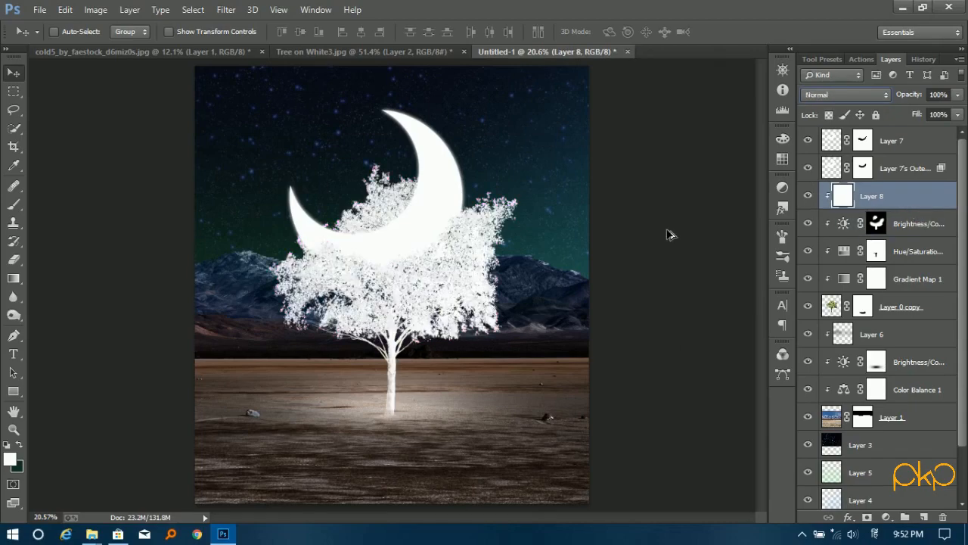
key(ctrl+z)
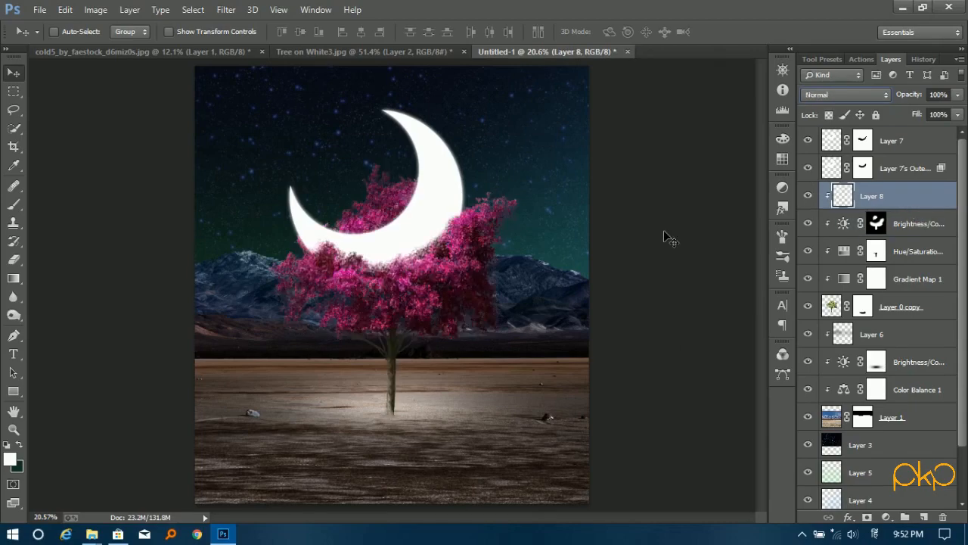
right_click(911, 202)
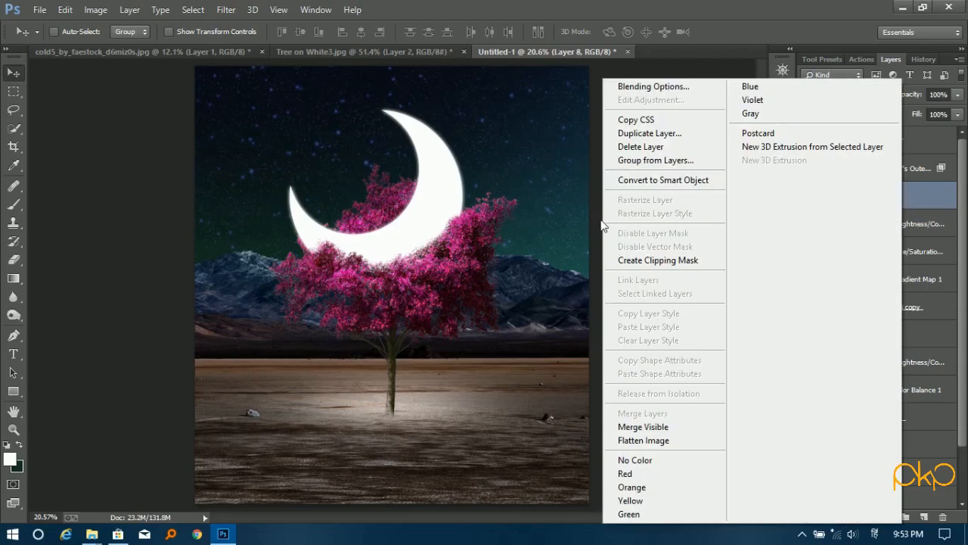
click(632, 147)
key(ctrl+z)
Clip the empty layer to the tree, confirm white as the foreground colour and set the blend mode to Overlay.
right_click(892, 206)
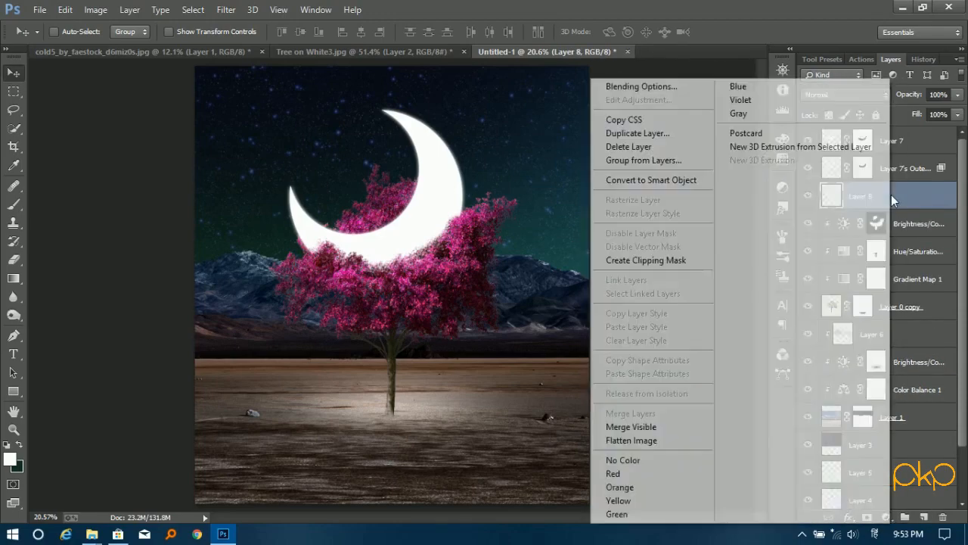
click(643, 260)
click(9, 461)
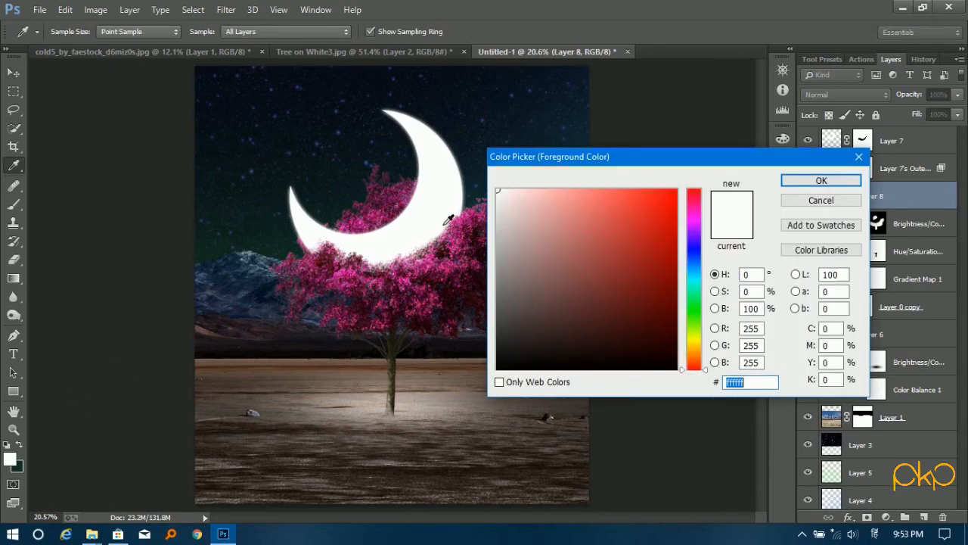
click(803, 179)
click(846, 95)
click(828, 281)
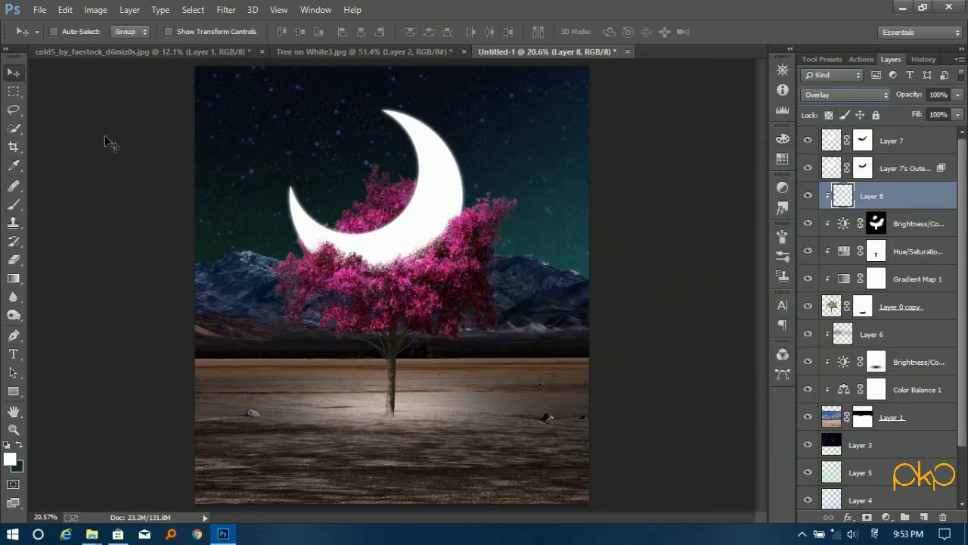
Paint soft white highlights at 15% brush opacity on the leaves surrounding the crescent.
click(11, 211)
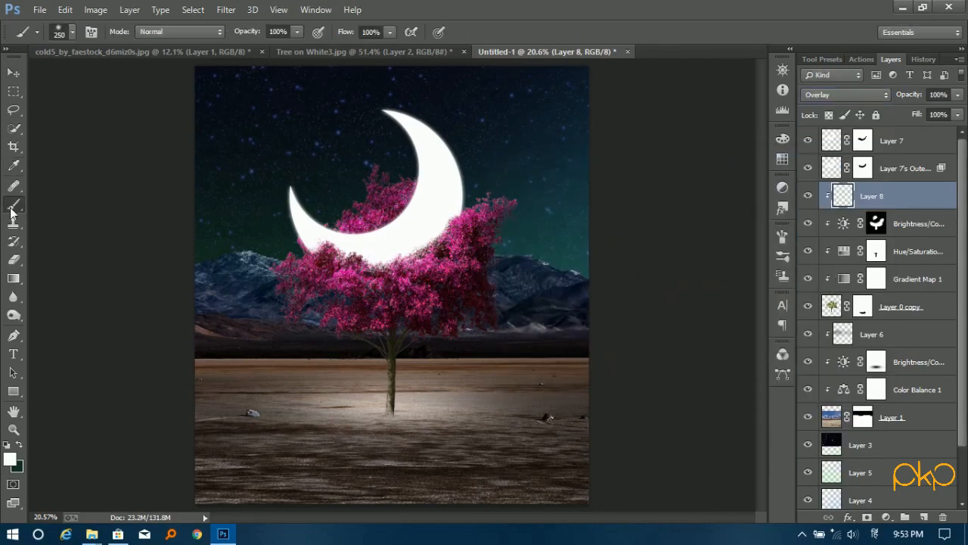
click(297, 32)
drag(241, 53, 235, 53)
click(334, 241)
scroll(334, 241, up, 2)
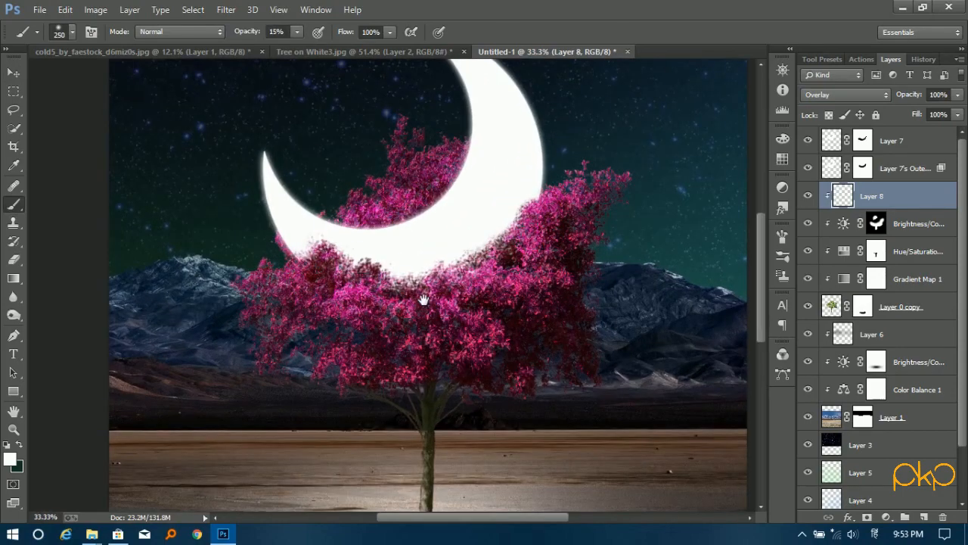
mouse_move(539, 209)
mouse_down()
mouse_move(552, 231)
mouse_move(536, 257)
mouse_up()
mouse_move(481, 282)
mouse_down()
mouse_move(396, 285)
mouse_move(353, 271)
mouse_move(427, 295)
mouse_up()
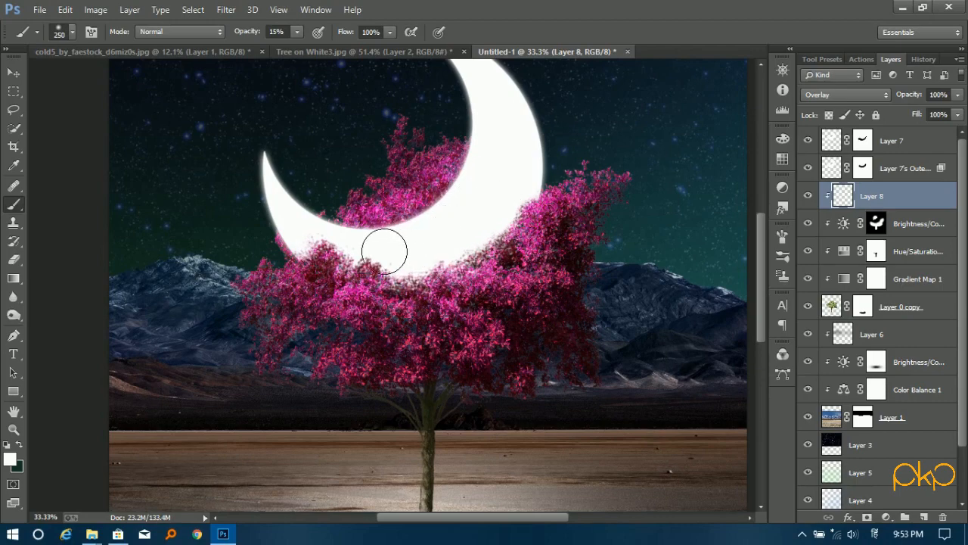
mouse_move(355, 301)
mouse_down()
mouse_move(355, 278)
mouse_move(368, 276)
mouse_move(442, 291)
mouse_move(383, 305)
mouse_move(462, 307)
mouse_move(635, 204)
mouse_move(597, 202)
mouse_move(525, 255)
mouse_up()
mouse_move(340, 284)
mouse_down()
mouse_move(311, 269)
mouse_move(260, 296)
mouse_move(351, 244)
mouse_up()
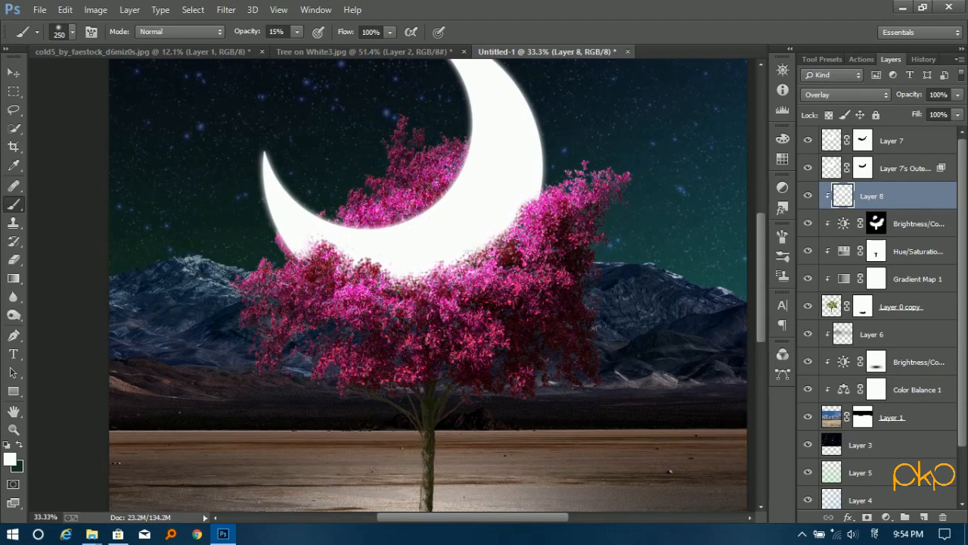
Bring the woman from the cold5 image into the composite and place her layer at the top of the stack.
click(13, 73)
key(ctrl+0)
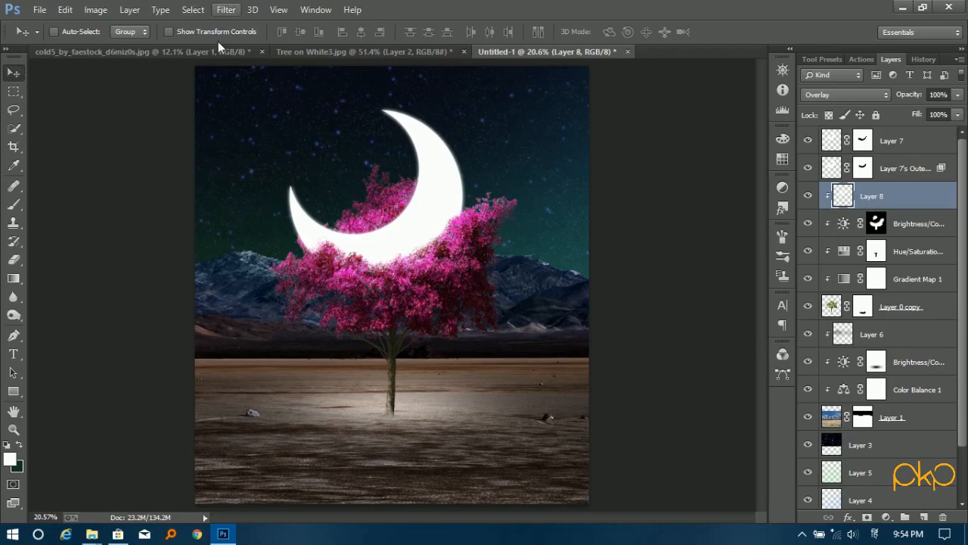
click(288, 50)
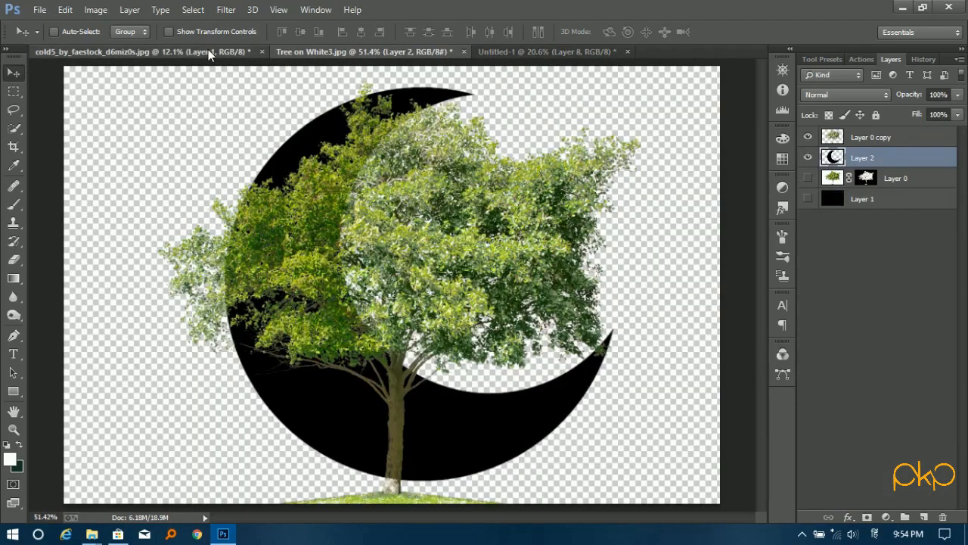
click(208, 50)
drag(409, 242, 393, 330)
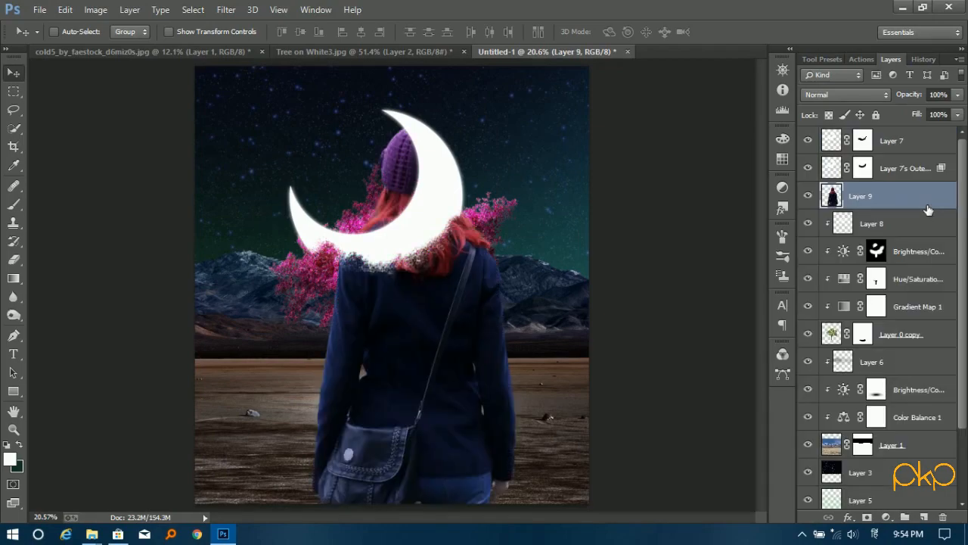
drag(928, 209, 896, 130)
Scale the woman's layer down to about 40% and move her just beside the tree trunk.
key(ctrl+t)
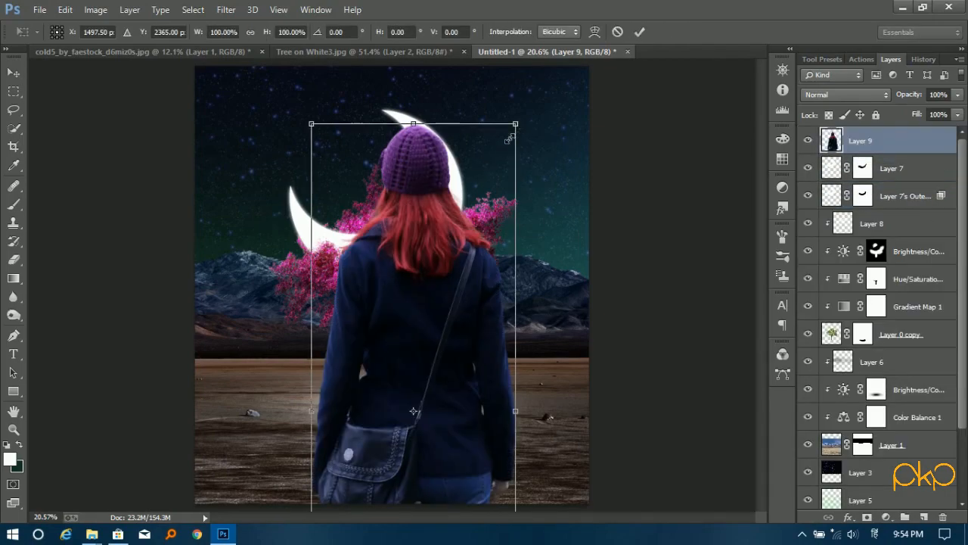
drag(510, 138, 471, 248)
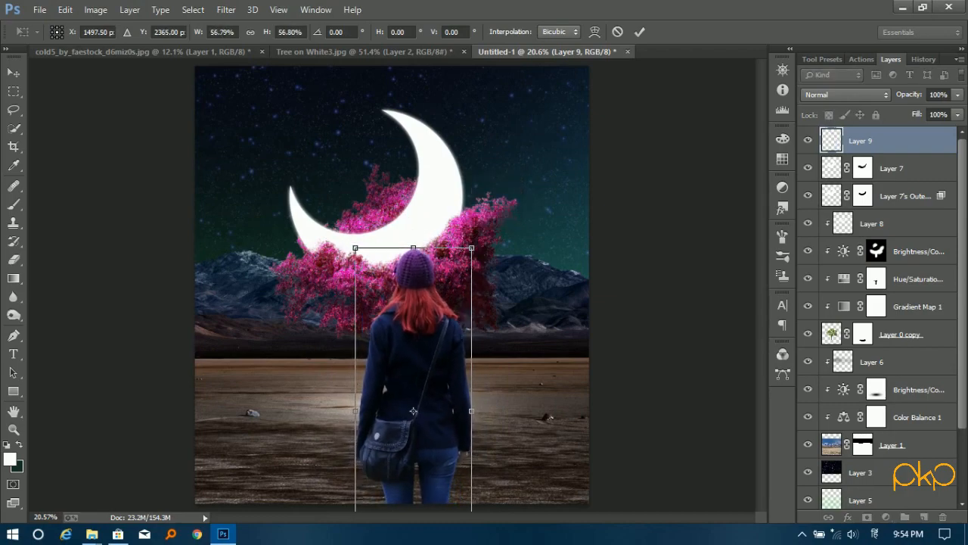
drag(435, 350, 509, 361)
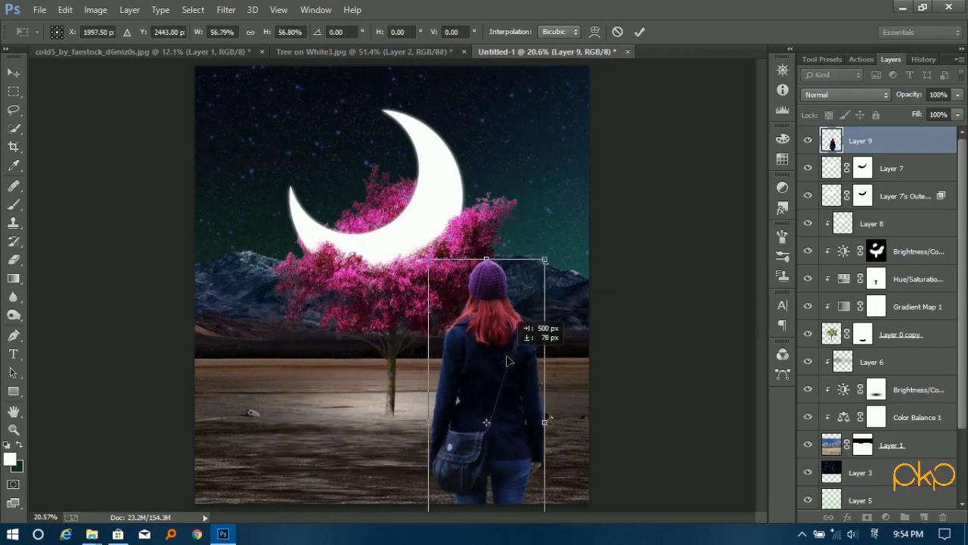
drag(545, 259, 525, 309)
drag(492, 366, 446, 379)
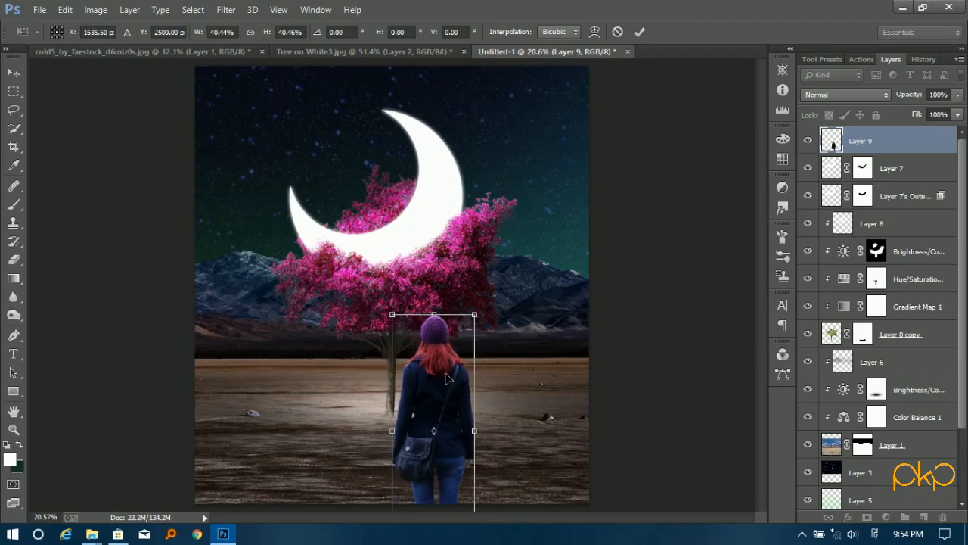
key(Return)
Shrink the woman slightly further, to about 92%, and position her in front of the tree trunk.
key(ctrl+t)
drag(474, 315, 470, 331)
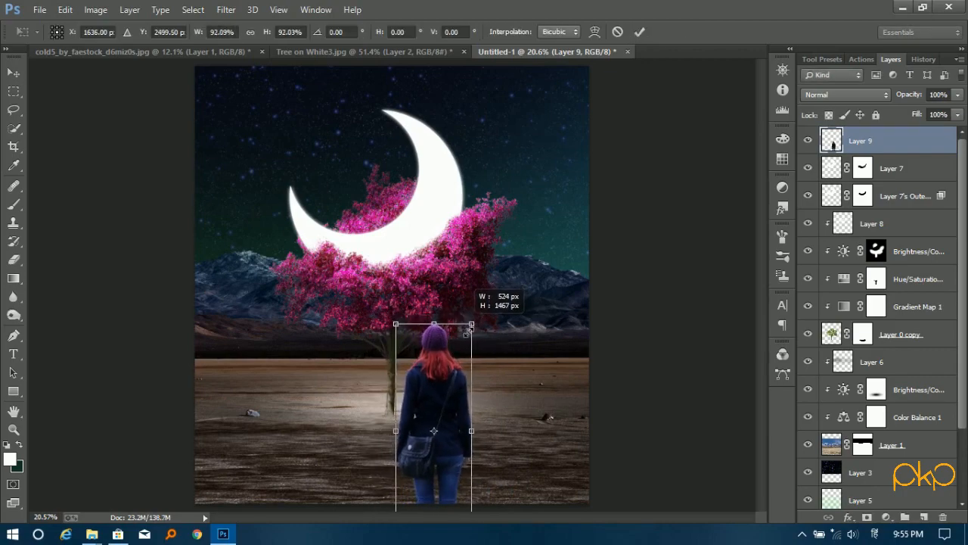
drag(458, 384, 401, 388)
key(Return)
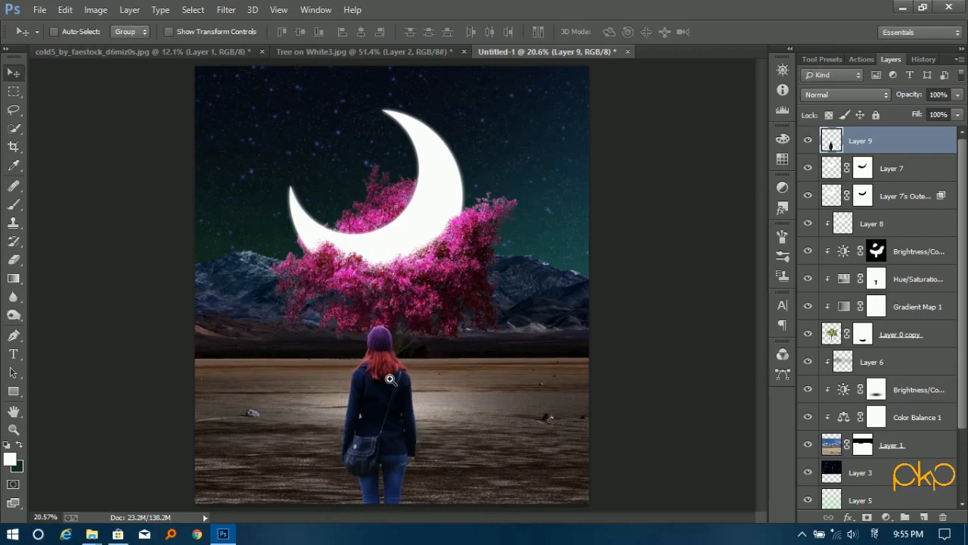
Move the woman sideways so that she stands beside the tree trunk and leaves it in view.
click(389, 378)
drag(387, 351, 444, 352)
key(ctrl+0)
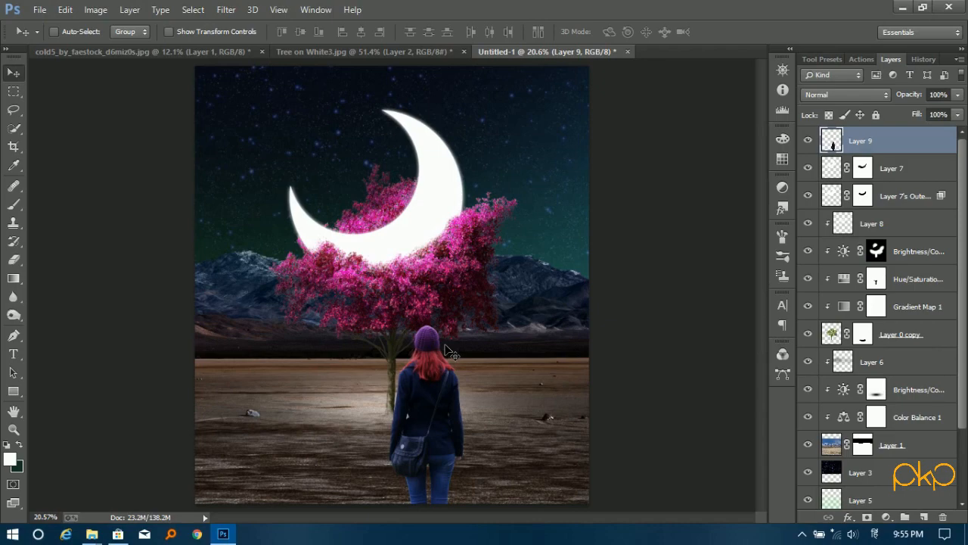
Add a Hue/Saturation adjustment clipped to the woman with saturation -18 and lightness -20, and set its layer opacity to 70%.
click(887, 517)
click(881, 339)
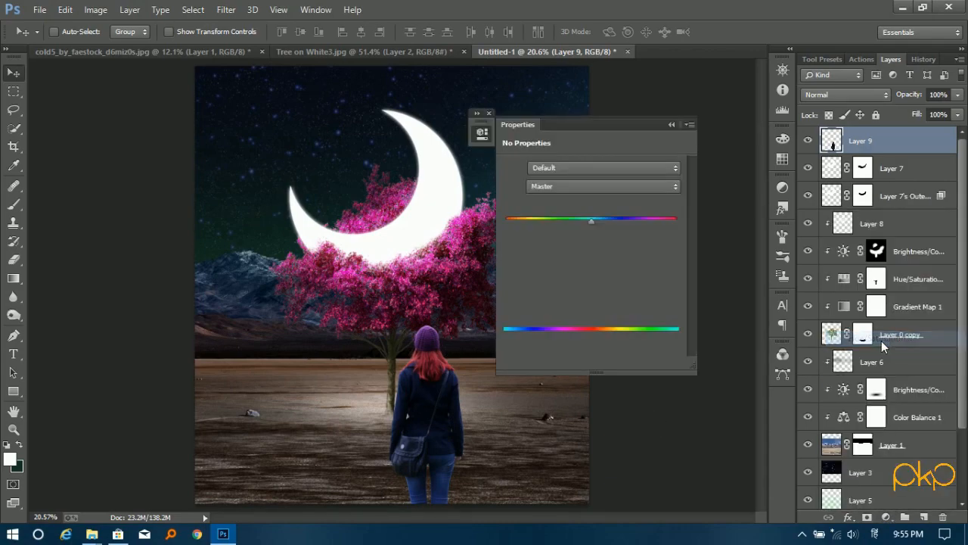
drag(590, 248, 568, 278)
click(589, 364)
drag(567, 249, 577, 249)
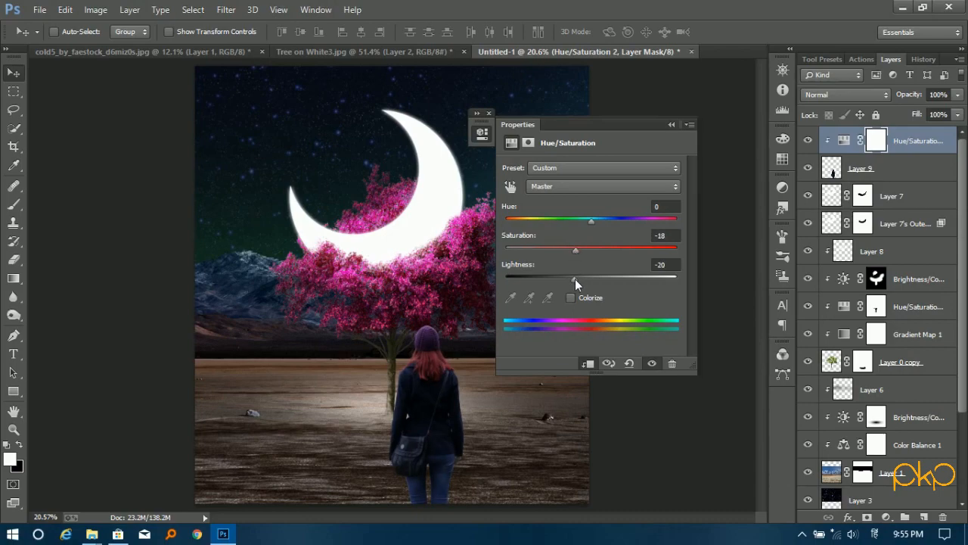
click(574, 278)
click(489, 113)
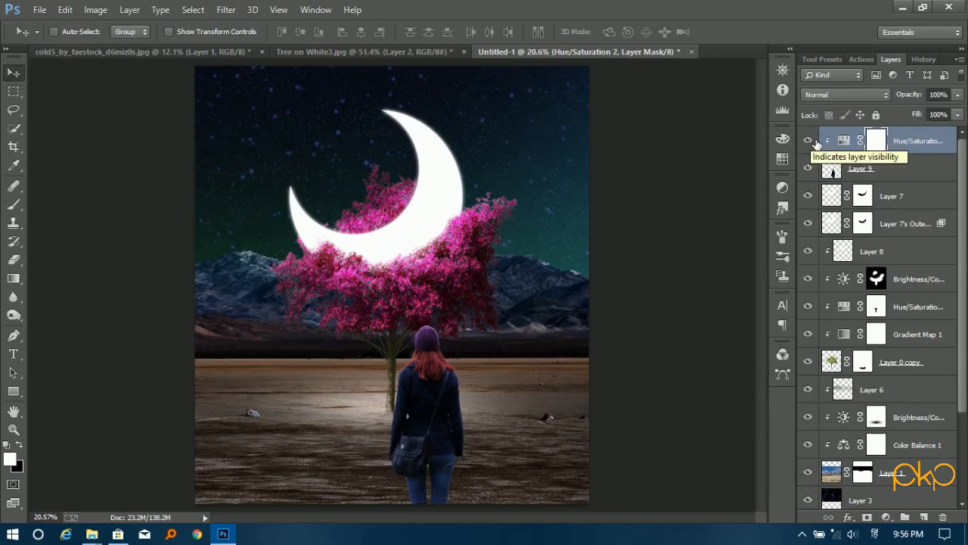
drag(921, 97, 917, 97)
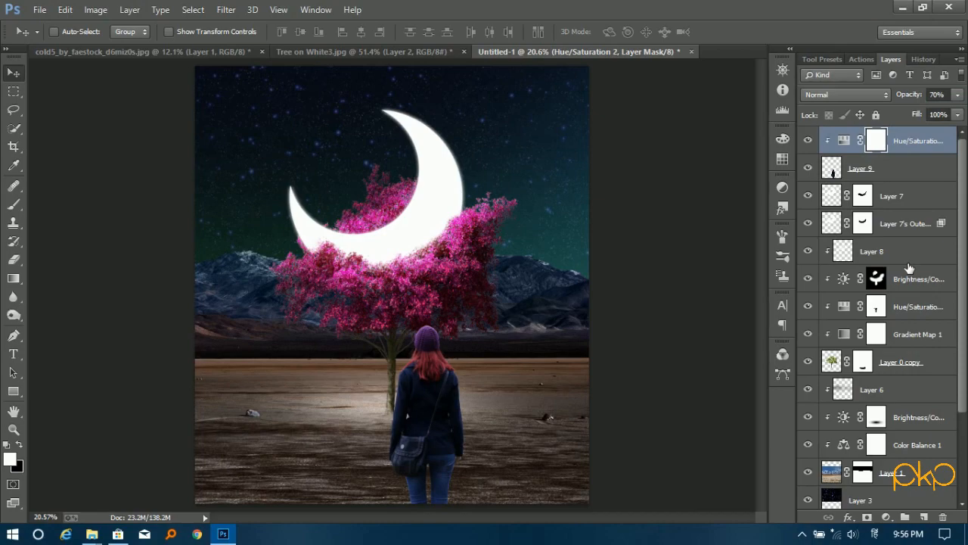
Create a new layer at the top of the stack and set up a black (000000) brush at 10% opacity.
click(923, 517)
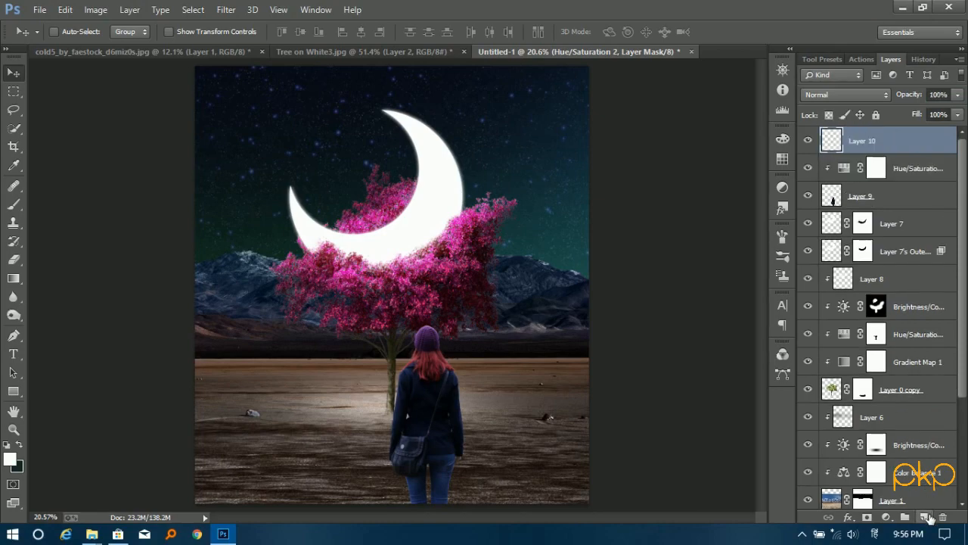
click(14, 205)
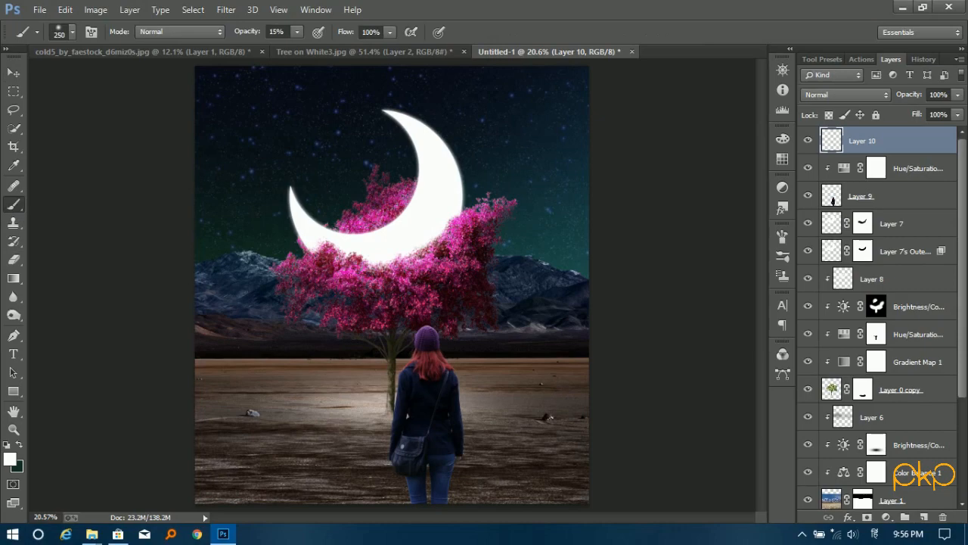
click(10, 458)
text(000000)
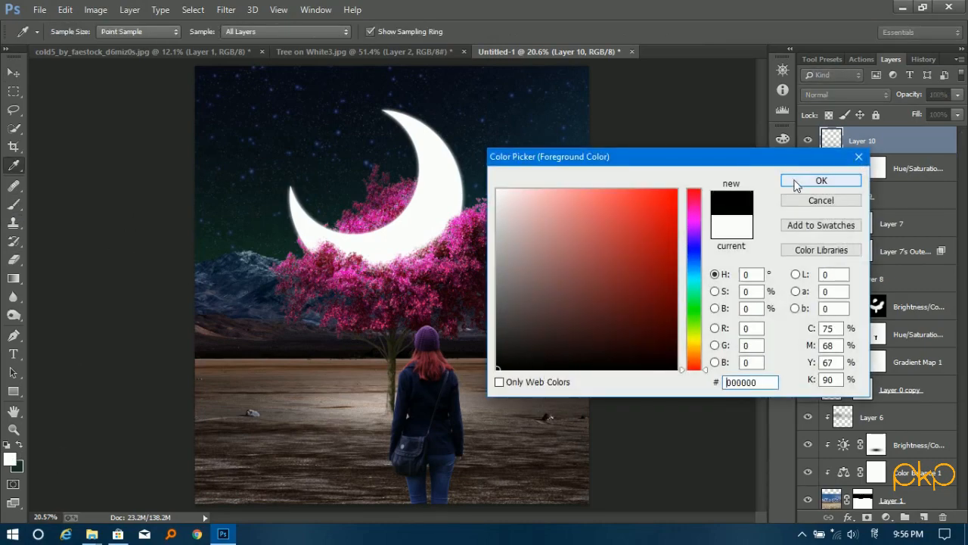
click(794, 179)
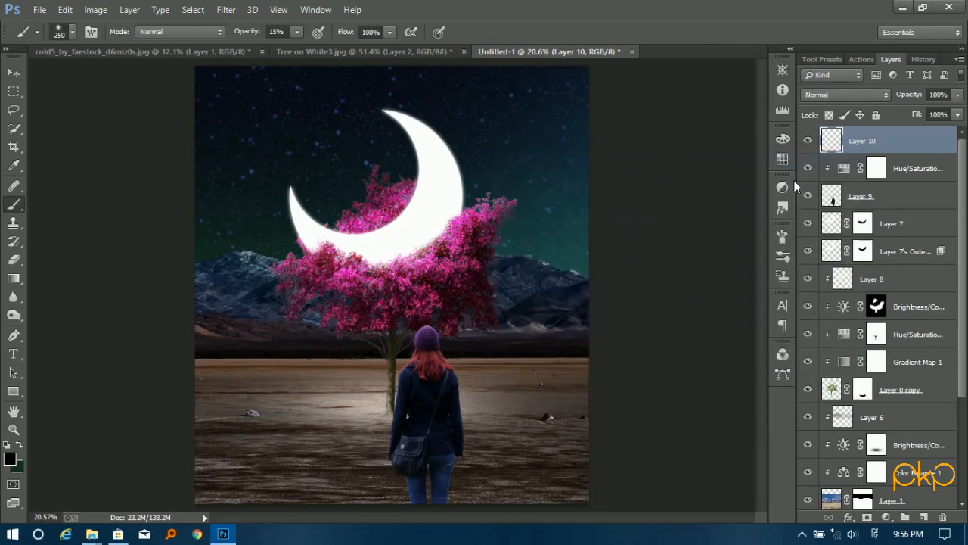
click(270, 32)
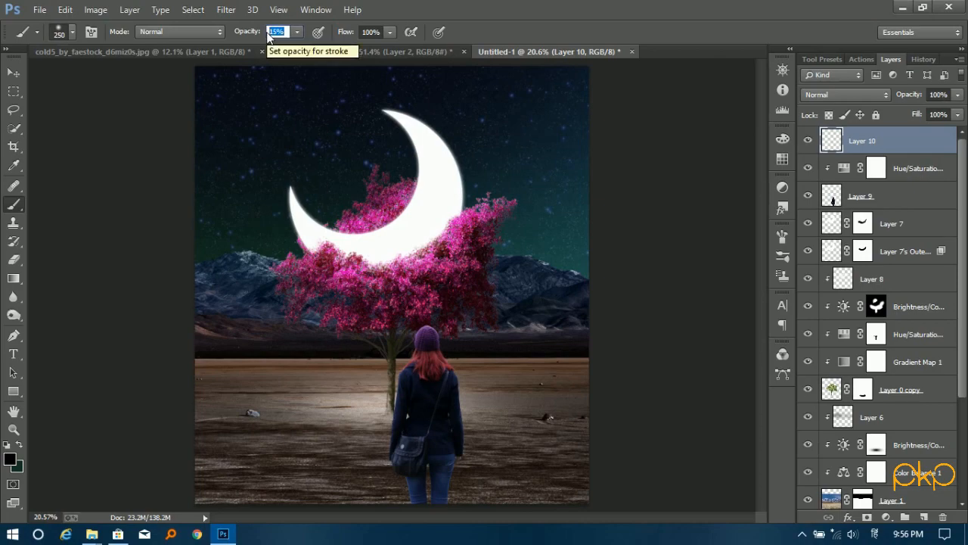
text(10)
key(Return)
click(71, 35)
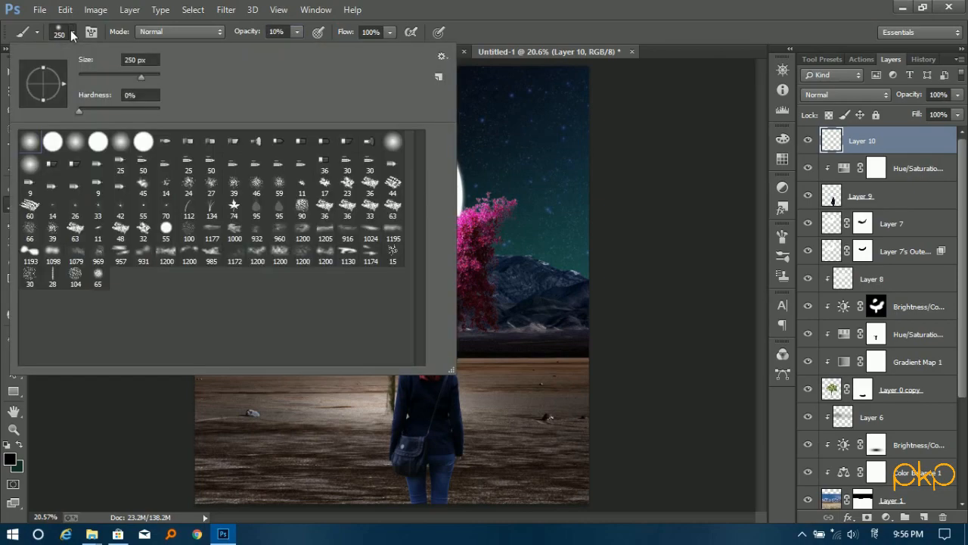
click(72, 36)
Reduce the brush to 80 px and clip the new layer to the woman's layer.
scroll(413, 464, up, 2)
drag(412, 464, 413, 378)
scroll(405, 424, up, 1)
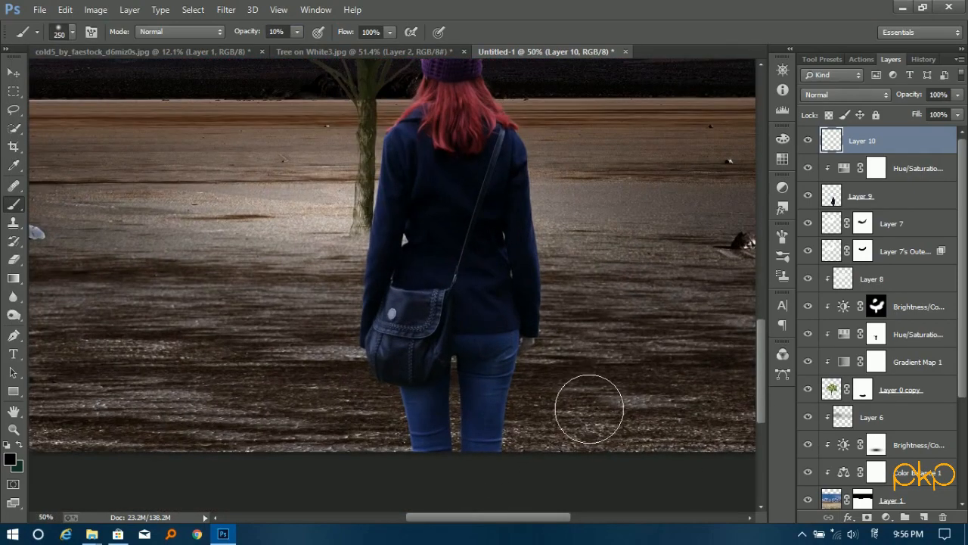
key(bracketleft)
key(bracketleft)
key(bracketleft)
key(bracketleft)
key(bracketleft)
key(bracketleft)
key(bracketleft)
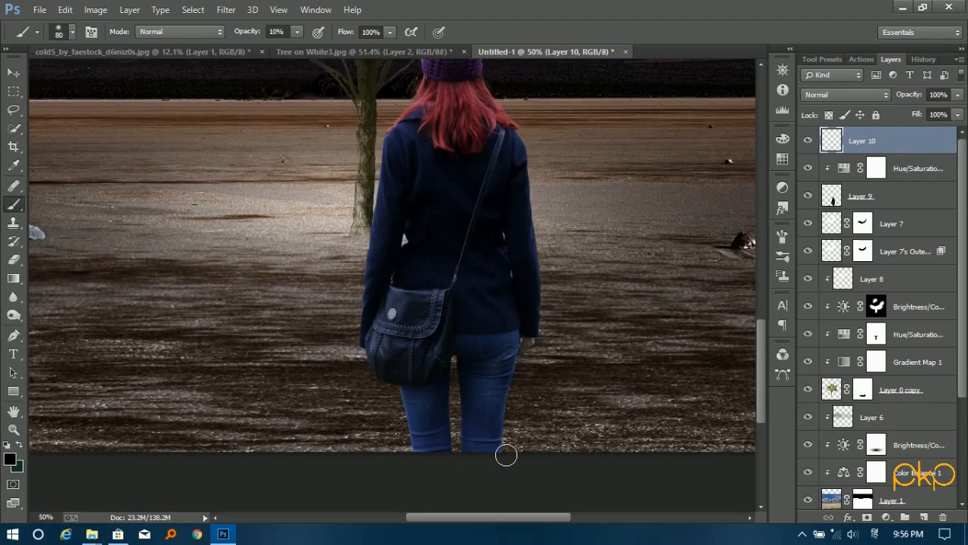
right_click(896, 148)
click(635, 262)
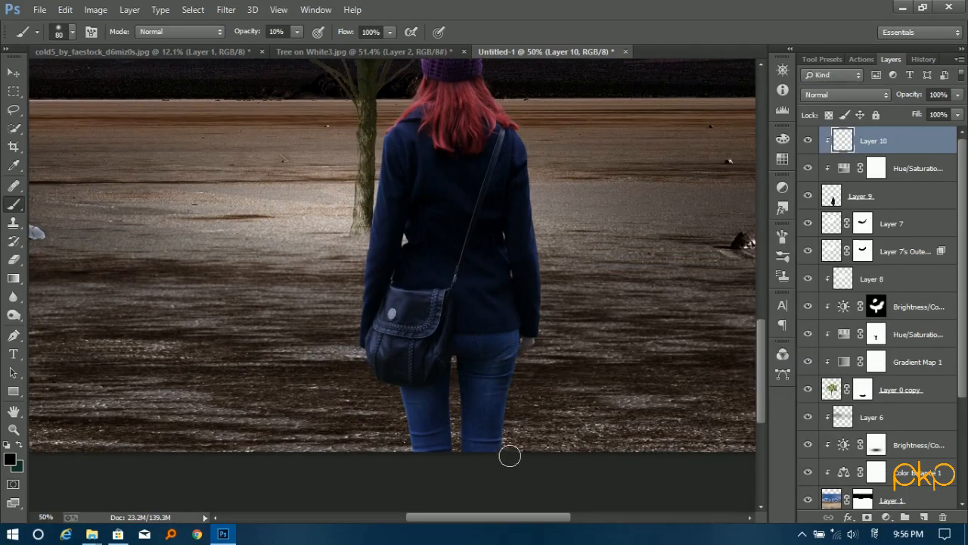
Shade the woman's jeans and hair with soft black strokes using a 100 px brush.
key(bracketright)
key(bracketright)
mouse_move(386, 356)
mouse_down()
mouse_move(400, 338)
mouse_move(423, 311)
mouse_move(392, 350)
mouse_up()
scroll(392, 350, up, 2)
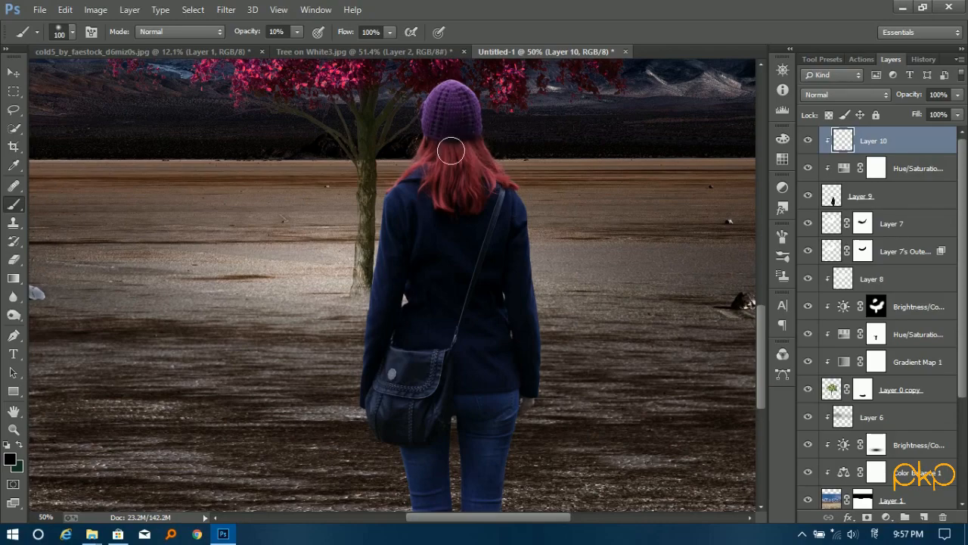
mouse_move(490, 154)
mouse_down()
mouse_move(510, 189)
mouse_move(488, 184)
mouse_move(476, 165)
mouse_move(452, 168)
mouse_move(415, 199)
mouse_move(443, 188)
mouse_up()
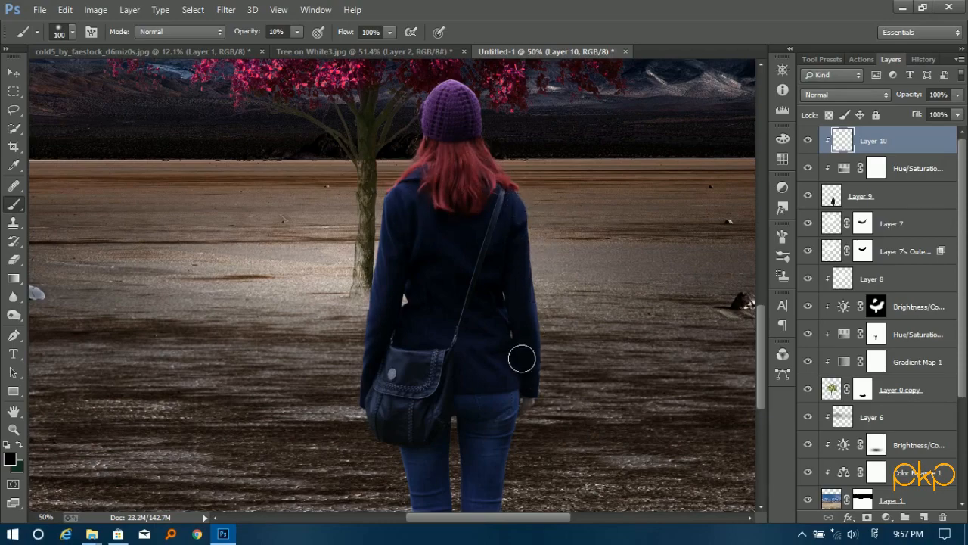
Darken the woman's bag and coat with soft black strokes using a 175 px brush.
key(bracketright)
key(bracketright)
key(bracketright)
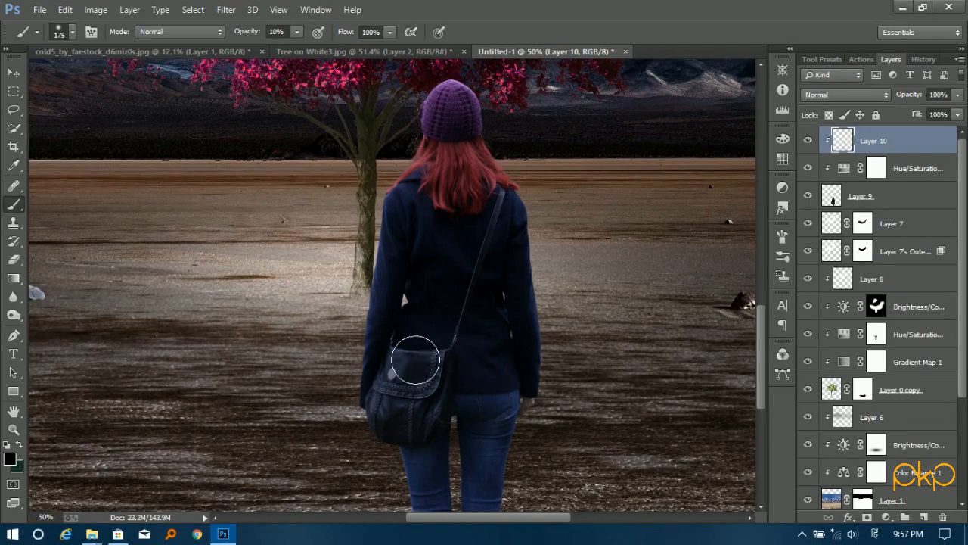
mouse_move(404, 396)
mouse_down()
mouse_move(423, 331)
mouse_move(411, 419)
mouse_move(475, 344)
mouse_up()
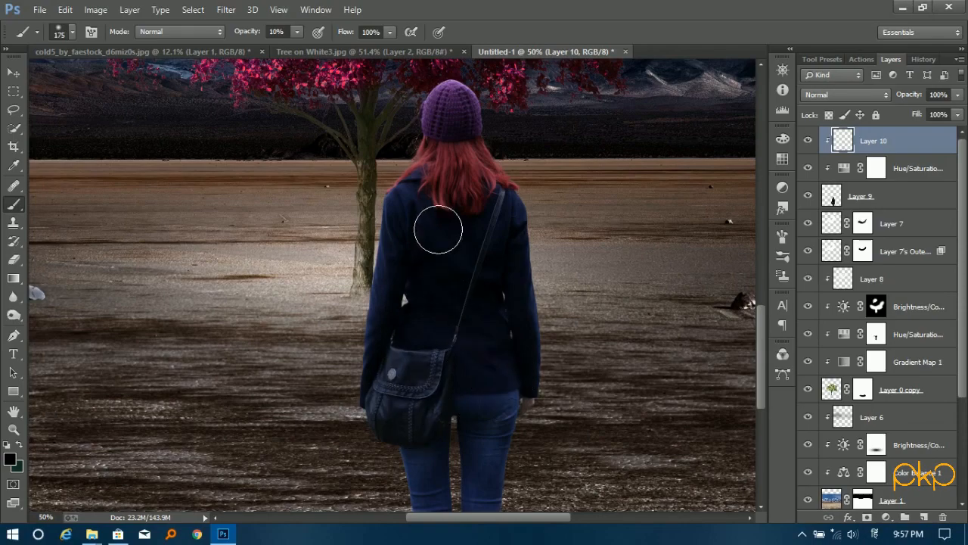
scroll(512, 331, down, 3)
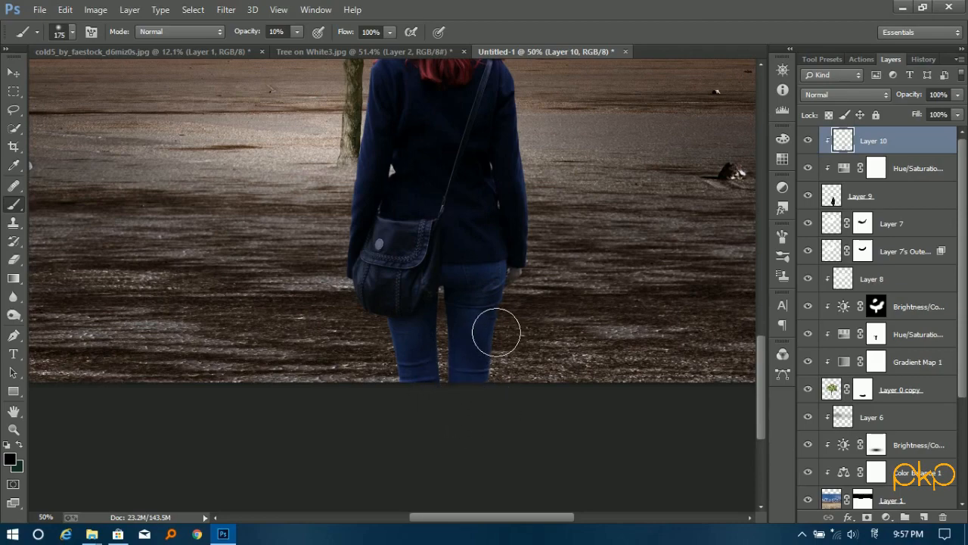
key(ctrl+0)
click(13, 72)
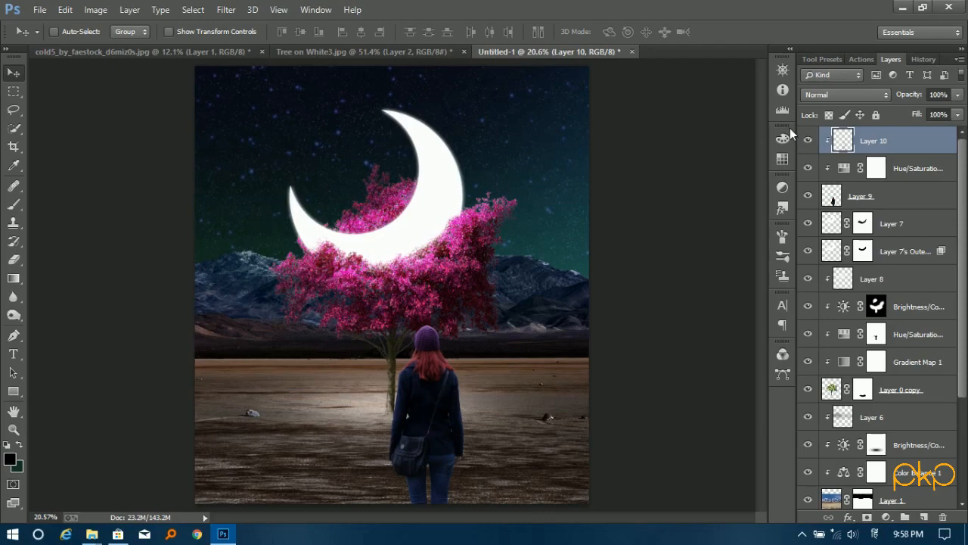
Add a new layer directly above Layer 6, beneath the tree.
drag(963, 326, 963, 407)
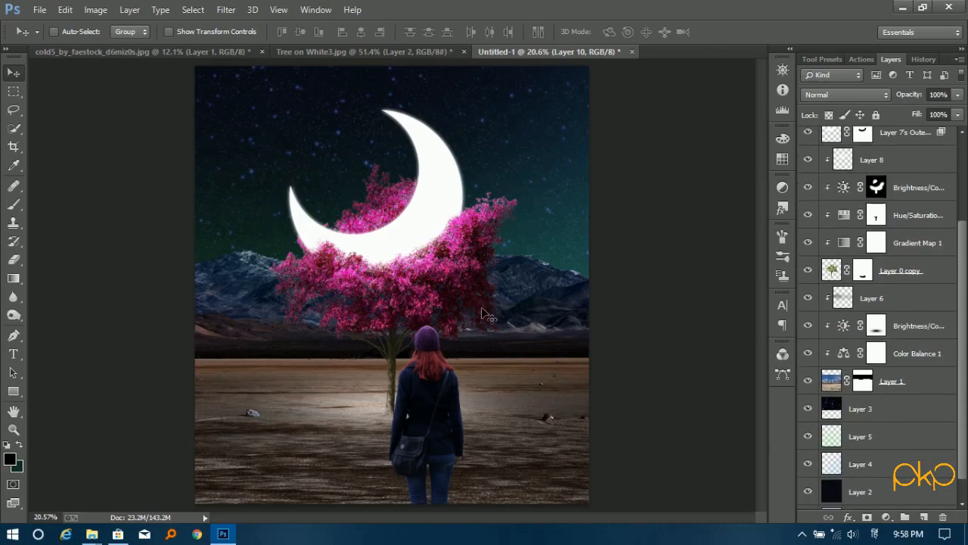
click(911, 303)
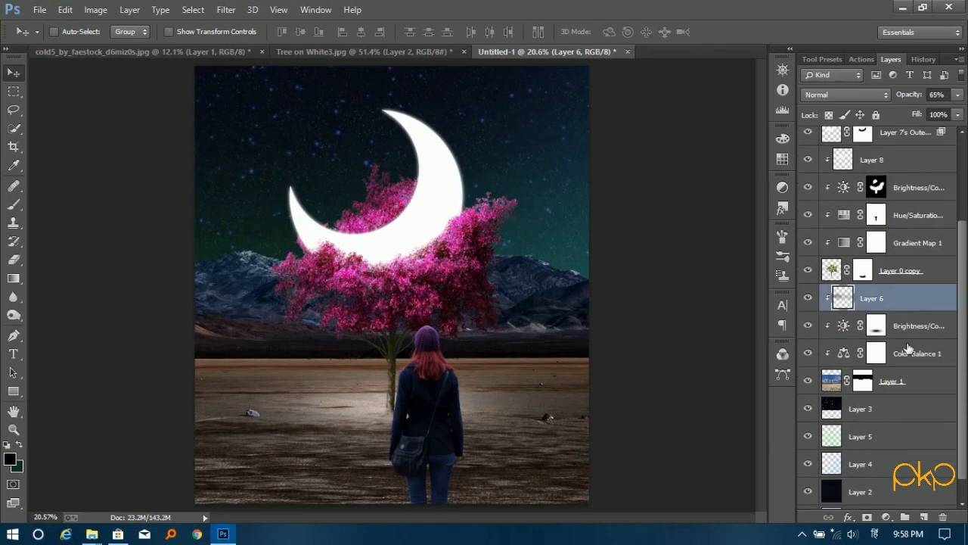
click(925, 517)
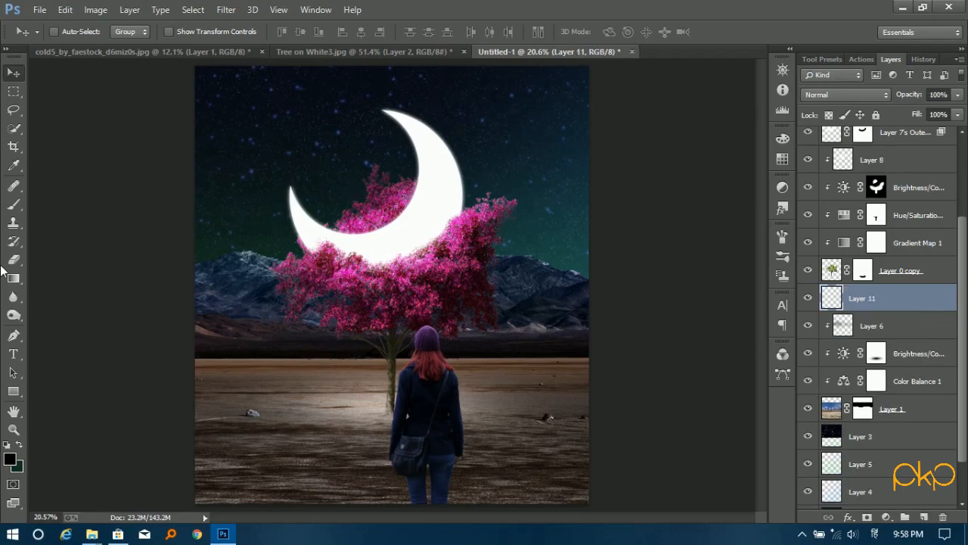
Paint soft black shading over the desert foreground and outer edges, enlarging the brush up to 700 px, and compare with the layer hidden.
click(12, 207)
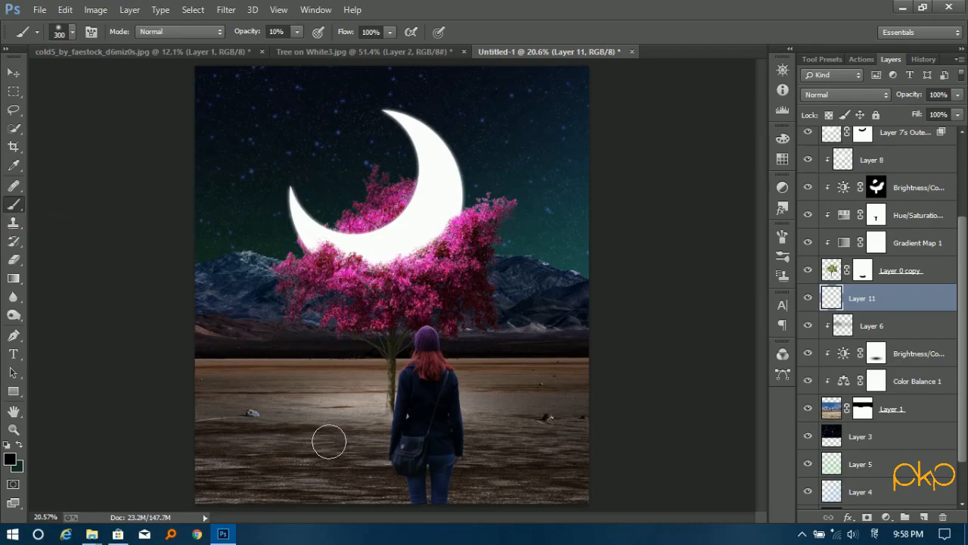
key(bracketright)
key(bracketright)
key(bracketright)
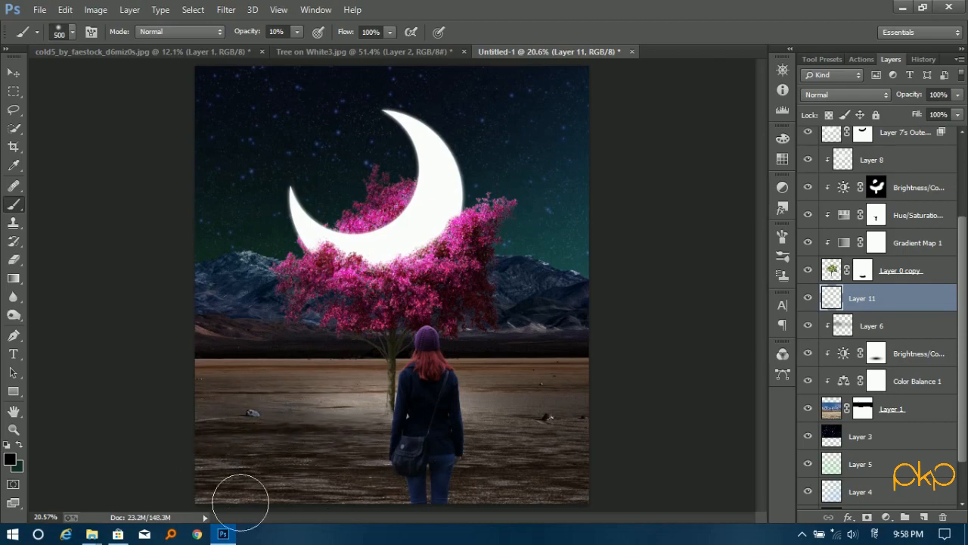
key(bracketright)
key(bracketright)
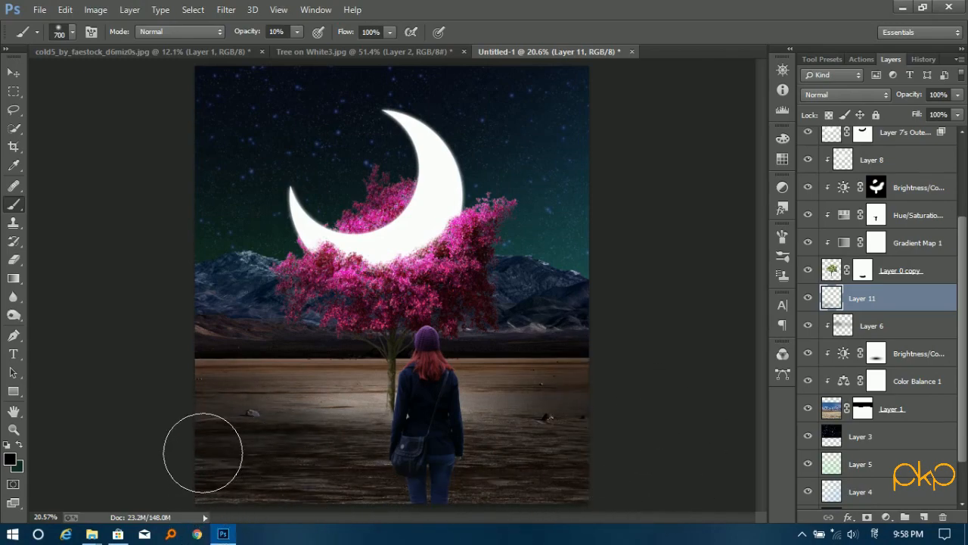
click(13, 71)
click(808, 299)
click(809, 299)
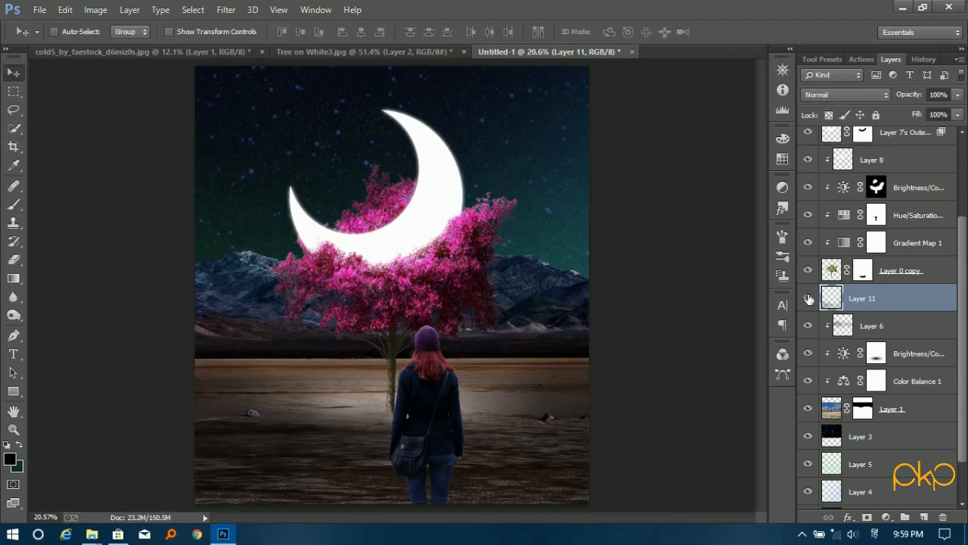
Duplicate the ground shading layer and set the copy's opacity to 20%.
key(ctrl+j)
click(938, 95)
text(2)
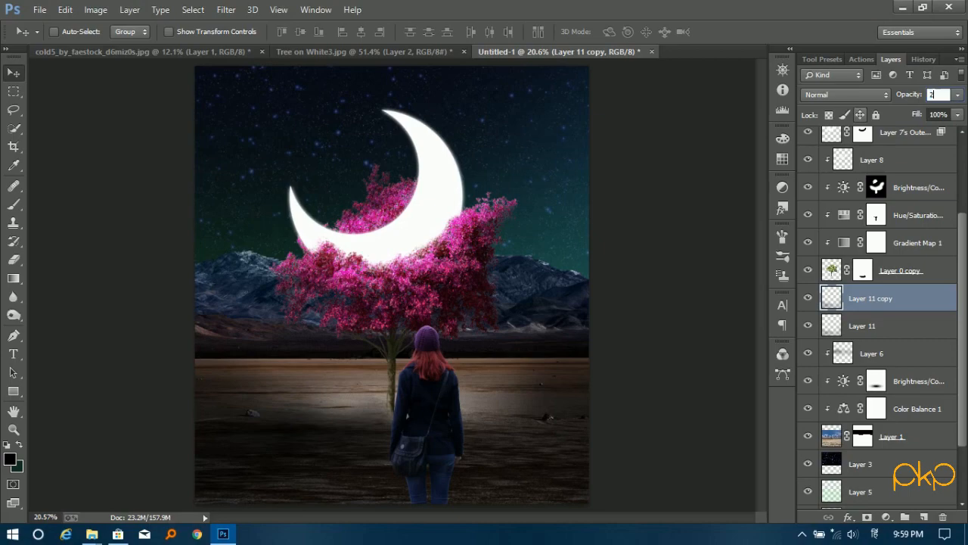
text(0)
key(Return)
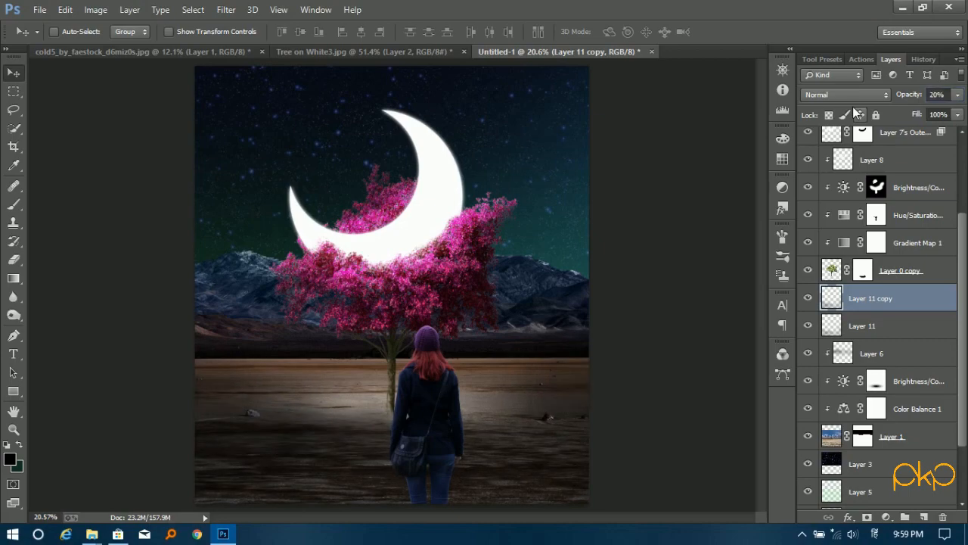
Merge the two ground shading layers and set the merged layer's opacity to 90%.
shift+click(866, 325)
key(ctrl+e)
click(938, 95)
text(90)
key(Return)
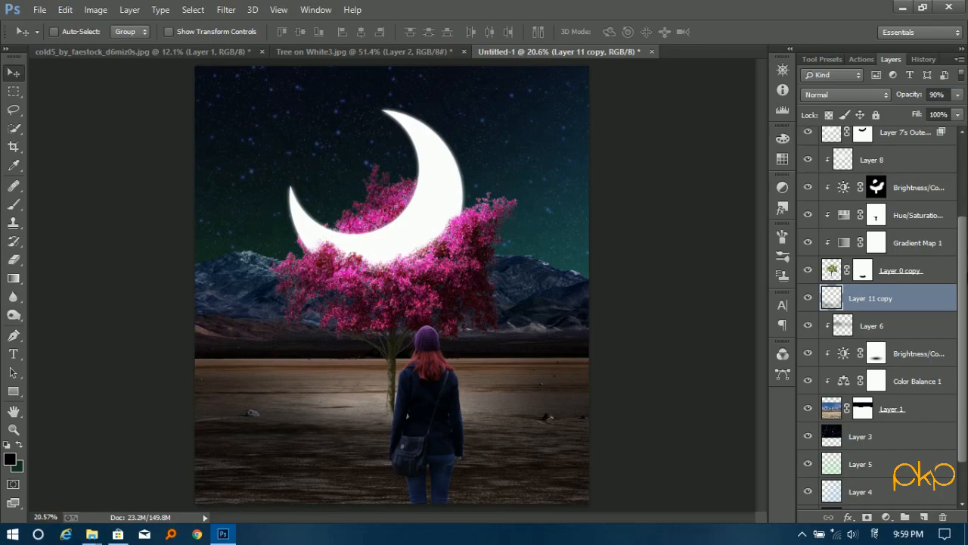
Create a new layer above Layer 10 and clip it to the woman.
scroll(444, 428, up, 2)
drag(449, 436, 523, 404)
scroll(463, 327, up, 2)
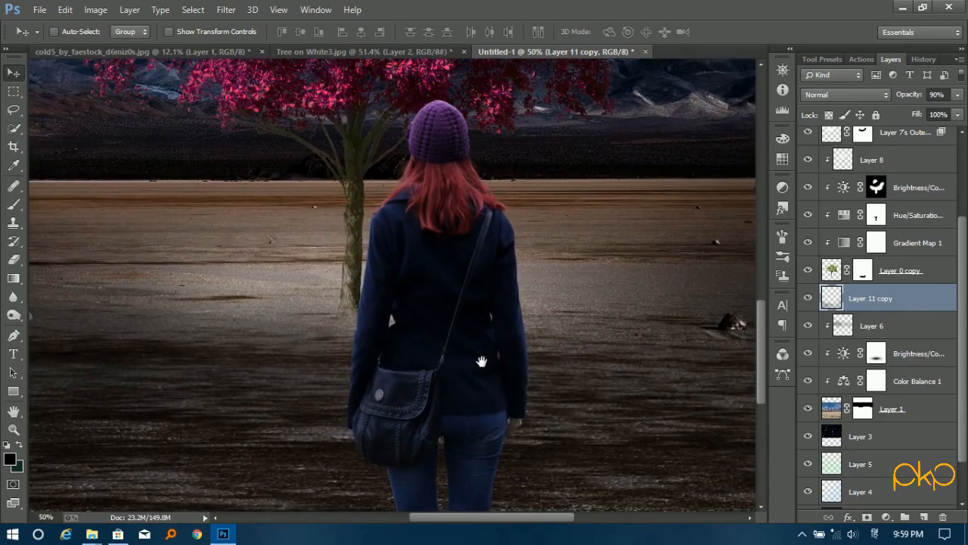
scroll(936, 334, up, 3)
click(910, 148)
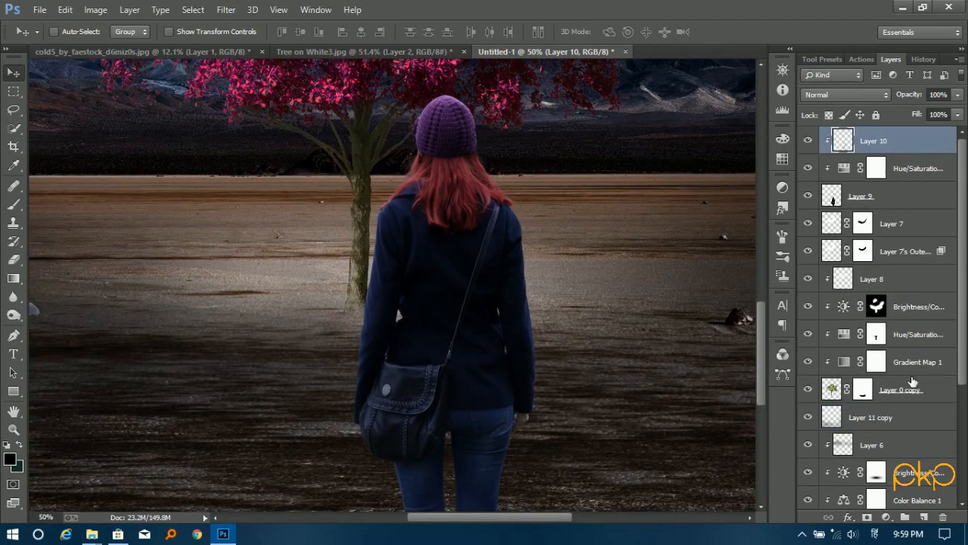
click(926, 517)
right_click(923, 145)
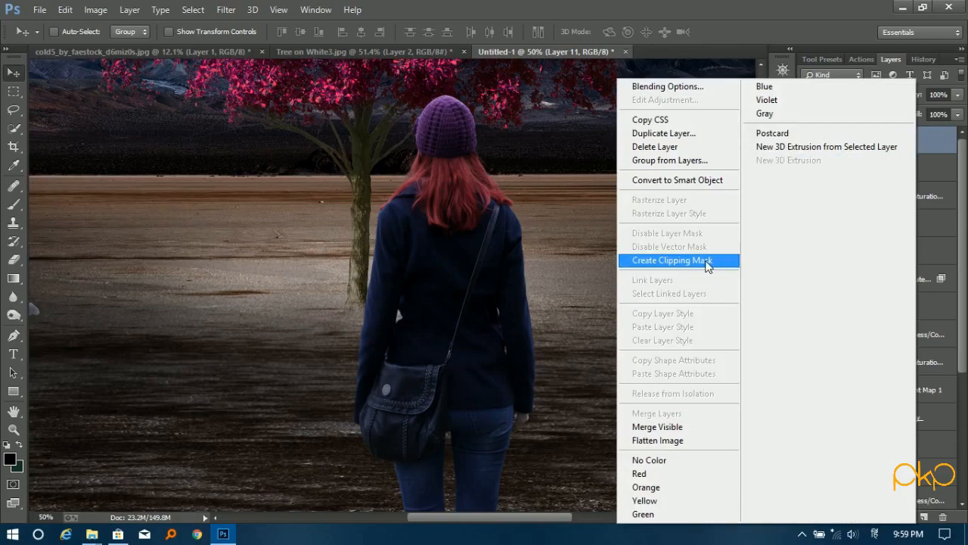
click(706, 262)
Change the foreground colour to white for painting on the woman.
scroll(428, 124, up, 1)
click(12, 458)
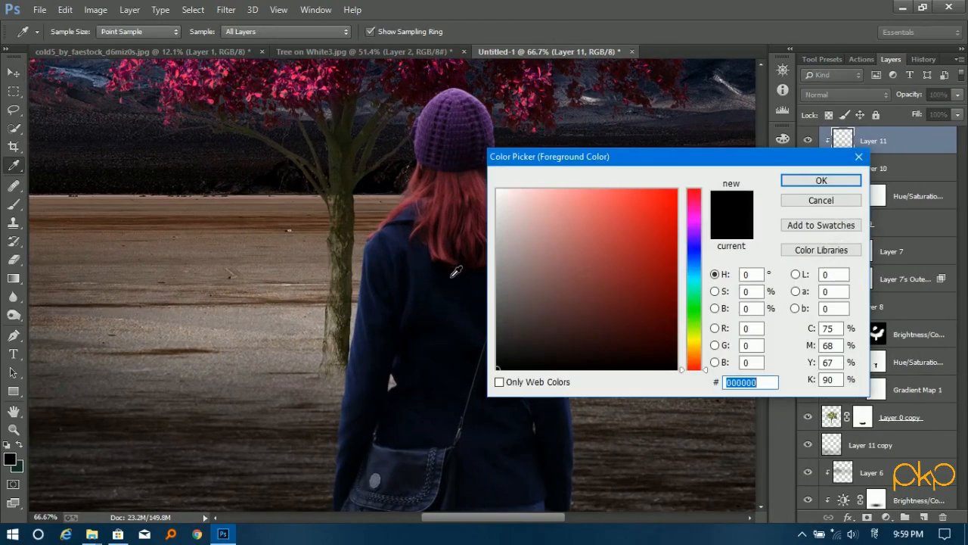
click(493, 190)
click(821, 184)
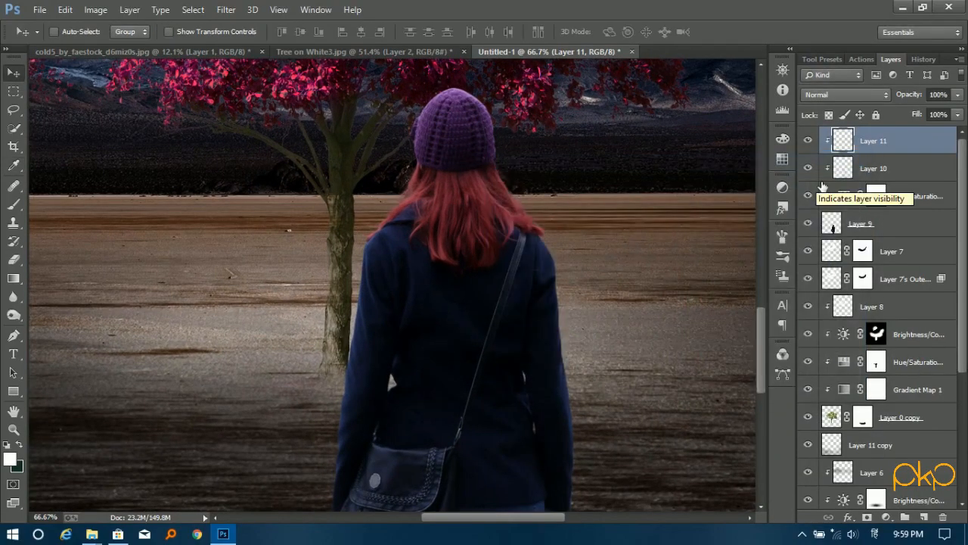
Set Layer 11 to Overlay blending and paint white highlights along the woman's edges with a 70 px brush at 10% opacity.
click(845, 95)
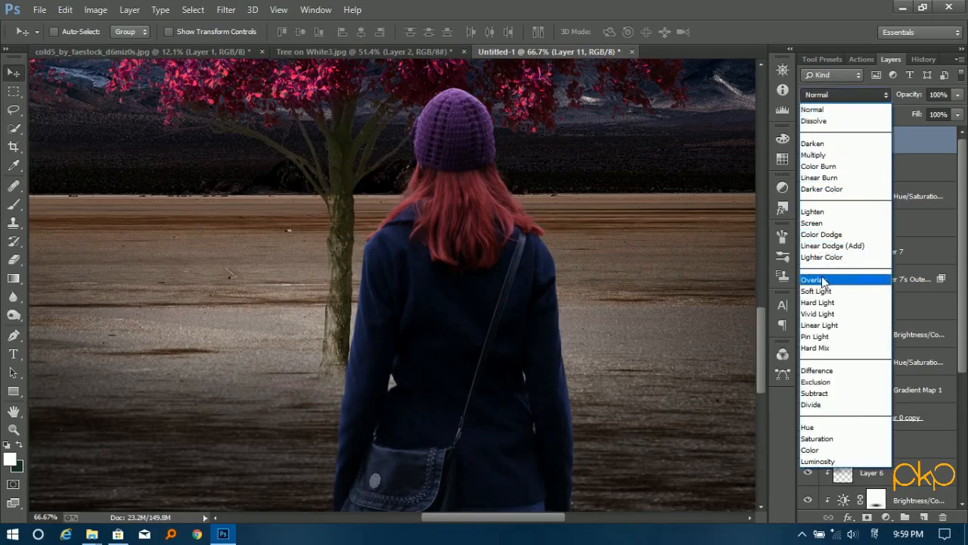
click(847, 279)
key(b)
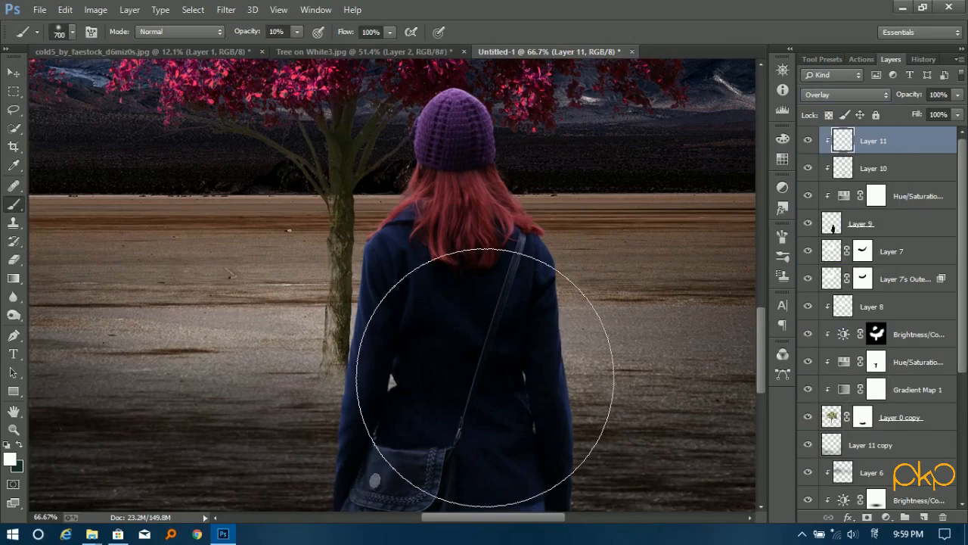
key(bracketleft)
key(bracketleft)
key(bracketleft)
key(bracketleft)
mouse_move(498, 107)
mouse_down()
mouse_move(474, 102)
mouse_move(441, 115)
mouse_move(419, 197)
mouse_move(384, 244)
mouse_move(360, 375)
mouse_up()
scroll(354, 296, down, 3)
drag(354, 295, 325, 392)
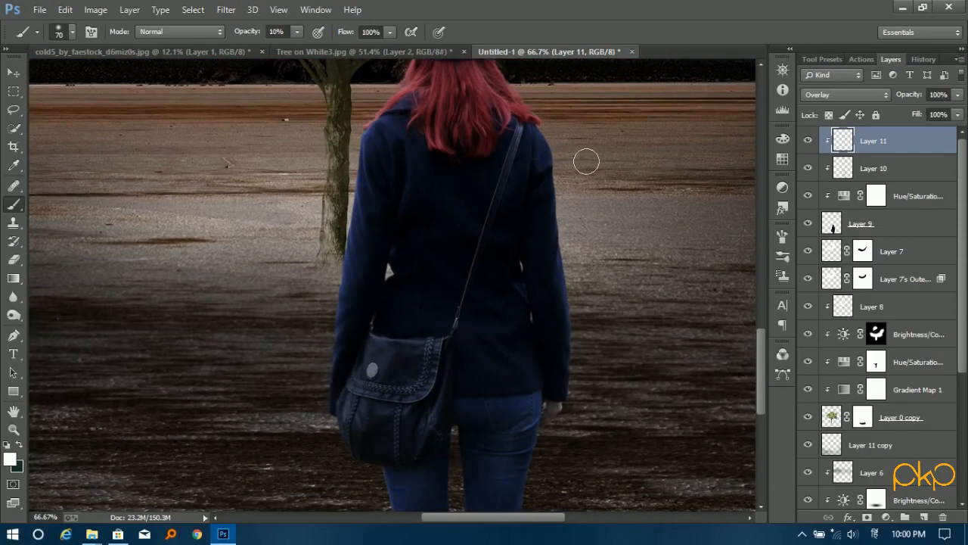
scroll(574, 233, down, 2)
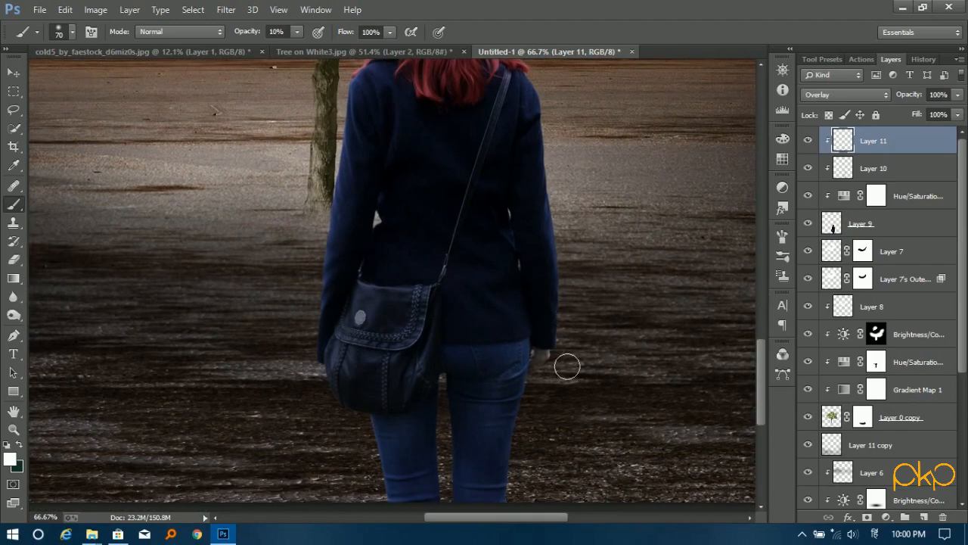
scroll(560, 374, up, 1)
key(ctrl+0)
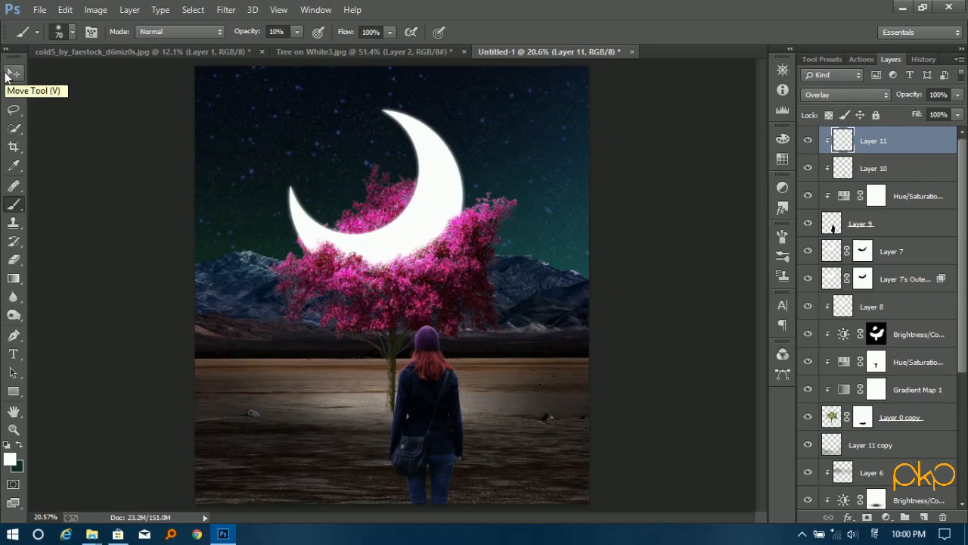
Create a new layer directly above Layer 8 and clip it to the tree.
click(913, 313)
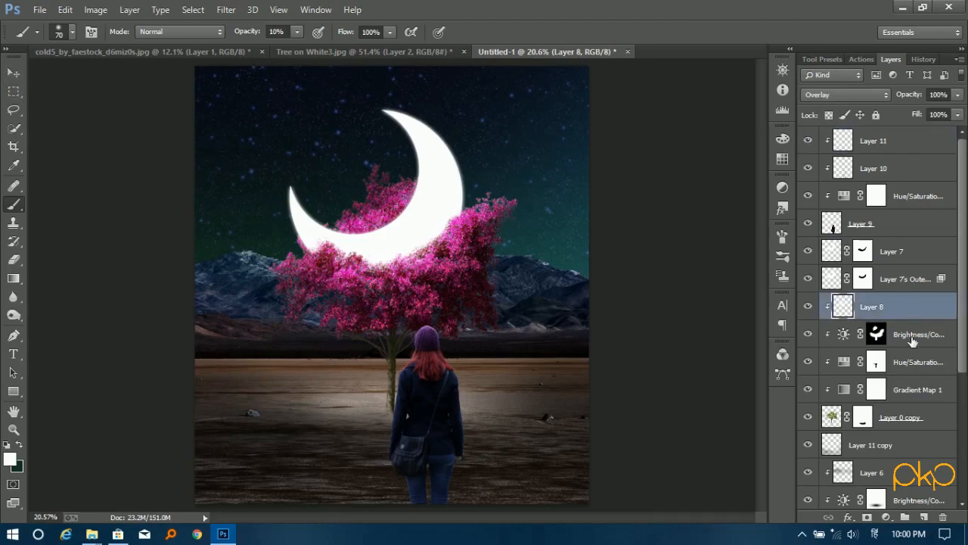
click(924, 517)
right_click(881, 306)
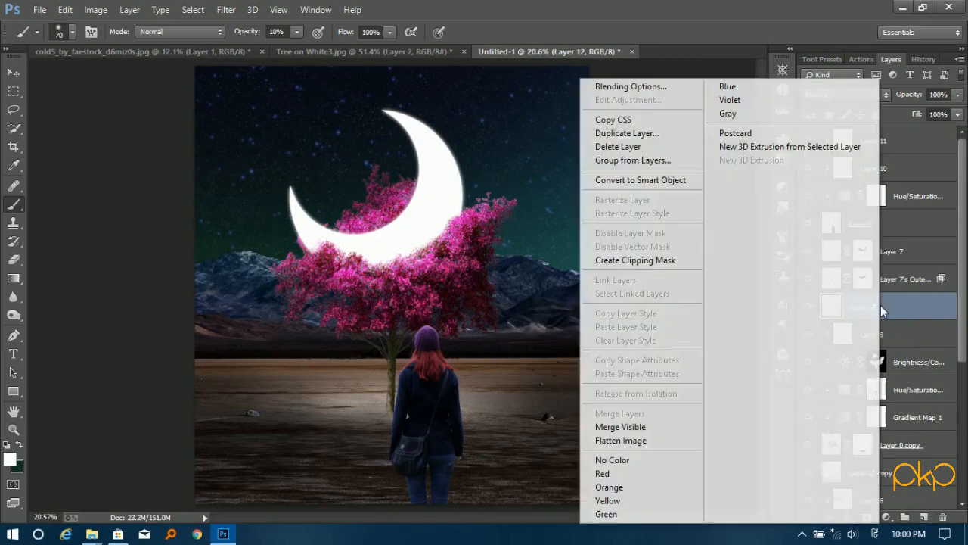
click(629, 260)
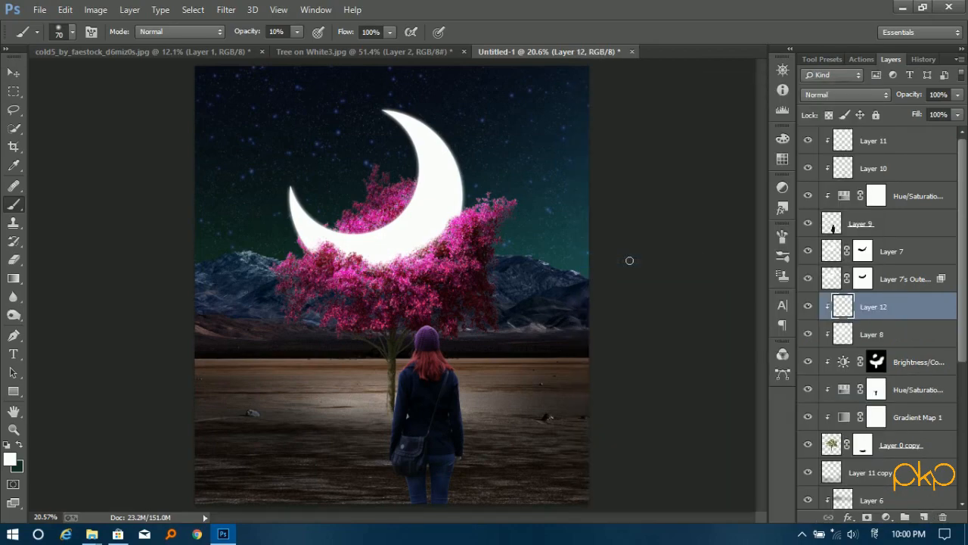
Set the foreground colour to a dark tone sampled from the night sky beside the tree.
click(11, 459)
click(382, 194)
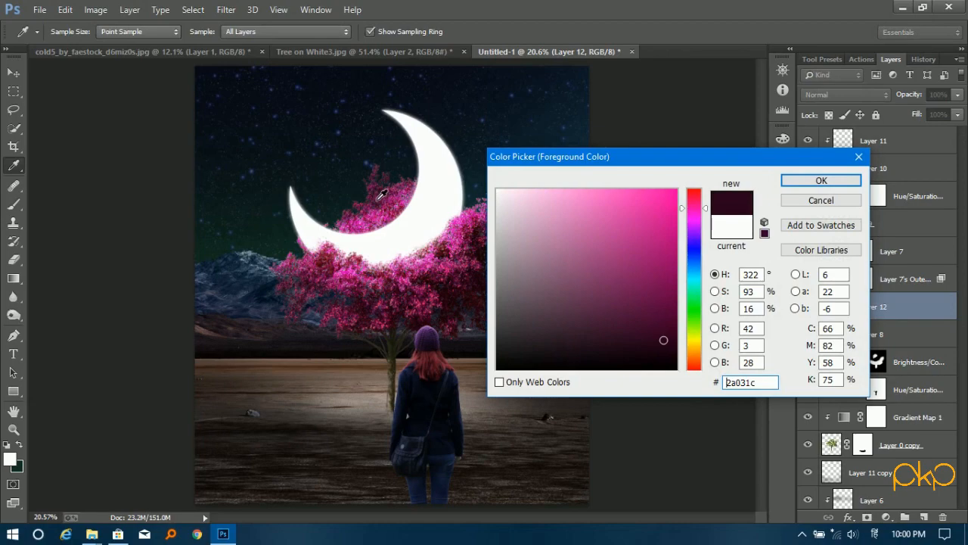
drag(373, 198, 362, 188)
click(830, 181)
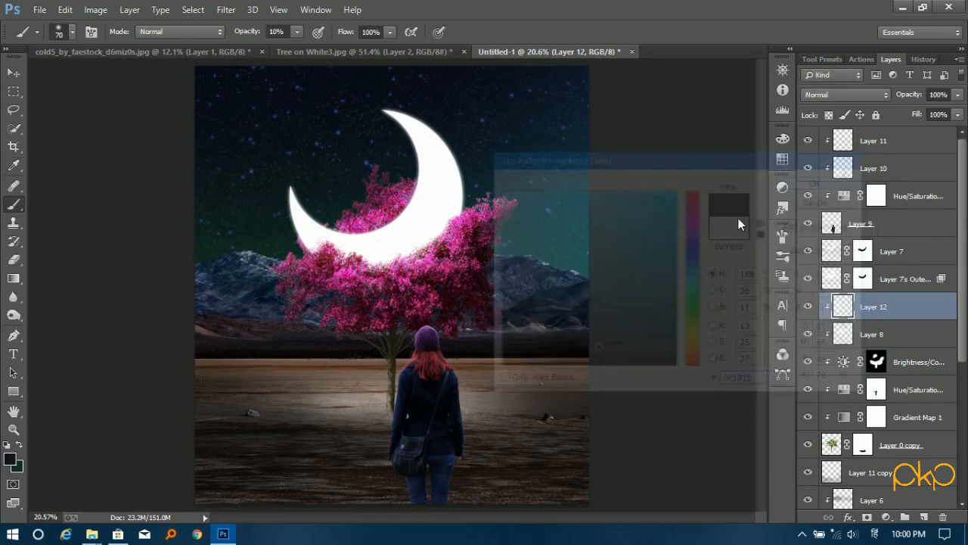
Shade the outer parts of the tree's foliage on Layer 12 with a 700 px brush at 10% opacity.
key(bracketright)
key(bracketright)
key(bracketright)
key(bracketright)
key(bracketright)
key(bracketright)
key(bracketright)
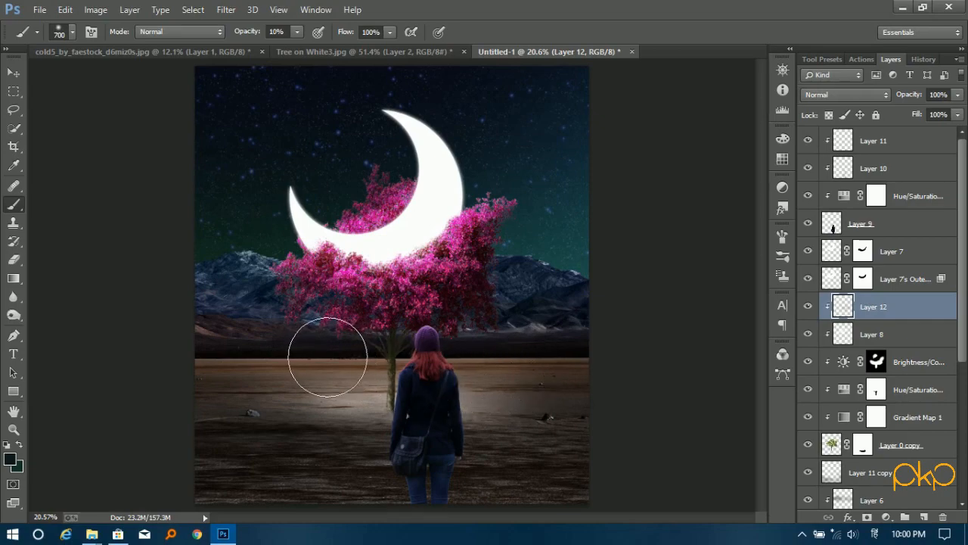
Refine the shading within the tree's foliage around the moon, using a smaller brush of about 300 px.
key(bracketleft)
key(bracketleft)
key(bracketleft)
key(bracketleft)
key(bracketleft)
key(bracketleft)
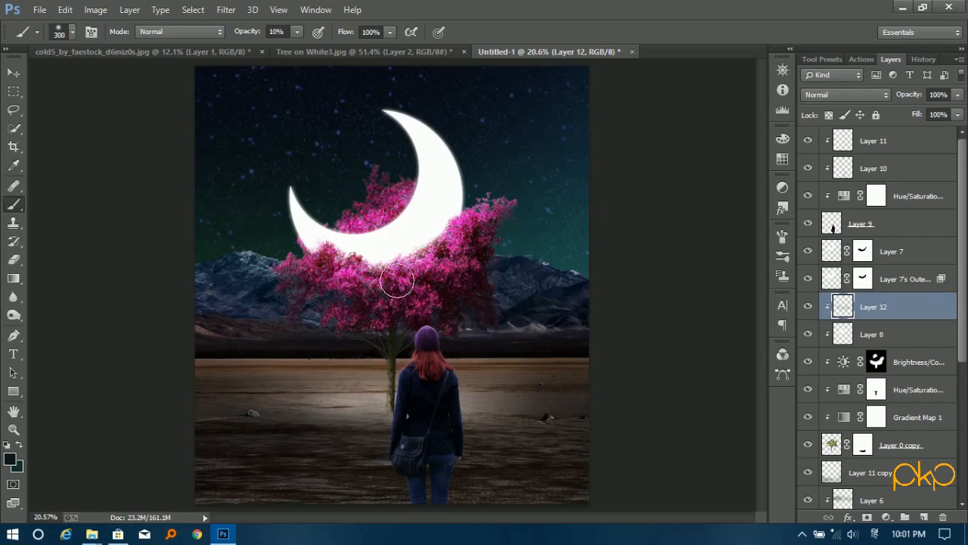
drag(409, 188, 373, 209)
click(14, 74)
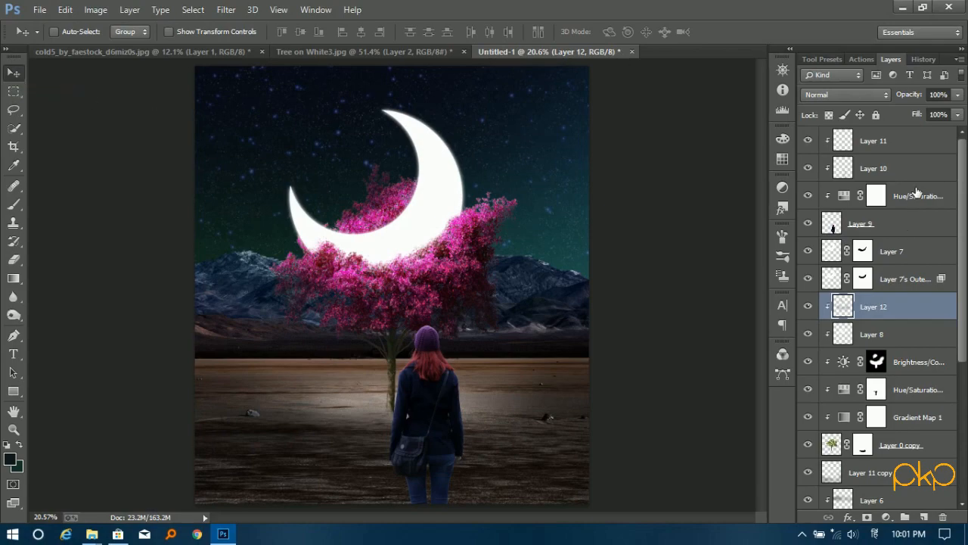
Add a Levels adjustment above Layer 12 with input levels of about 7 for shadows, 0.93 for midtones and 230 for highlights.
click(887, 517)
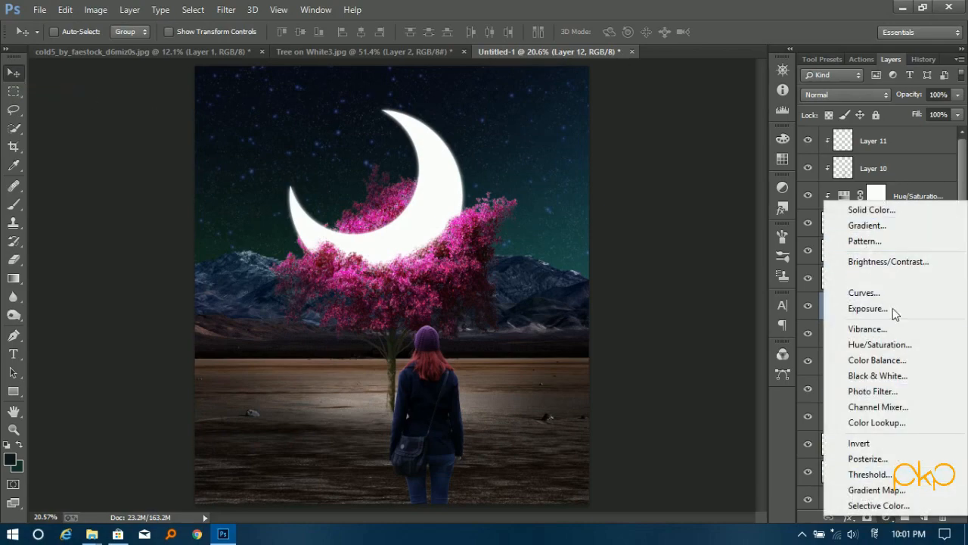
click(900, 278)
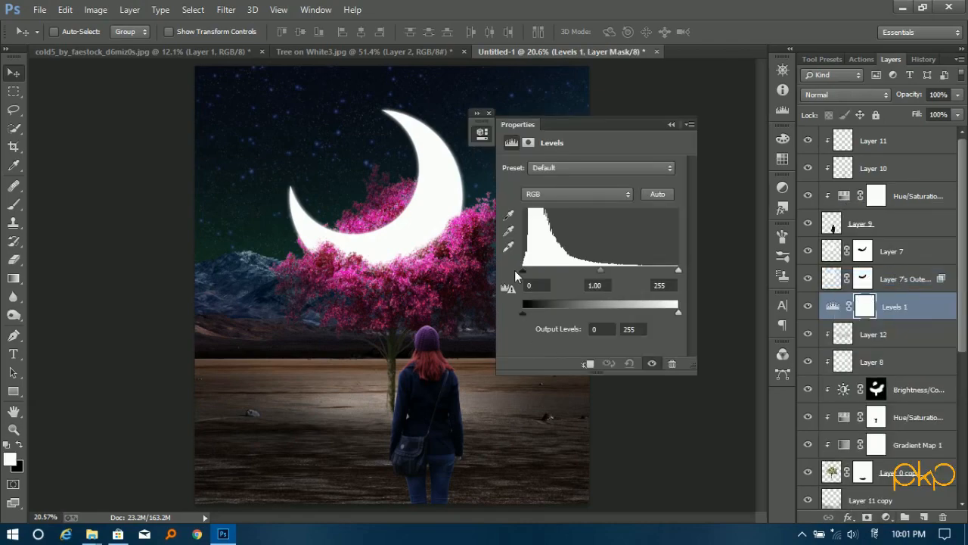
drag(523, 271, 532, 270)
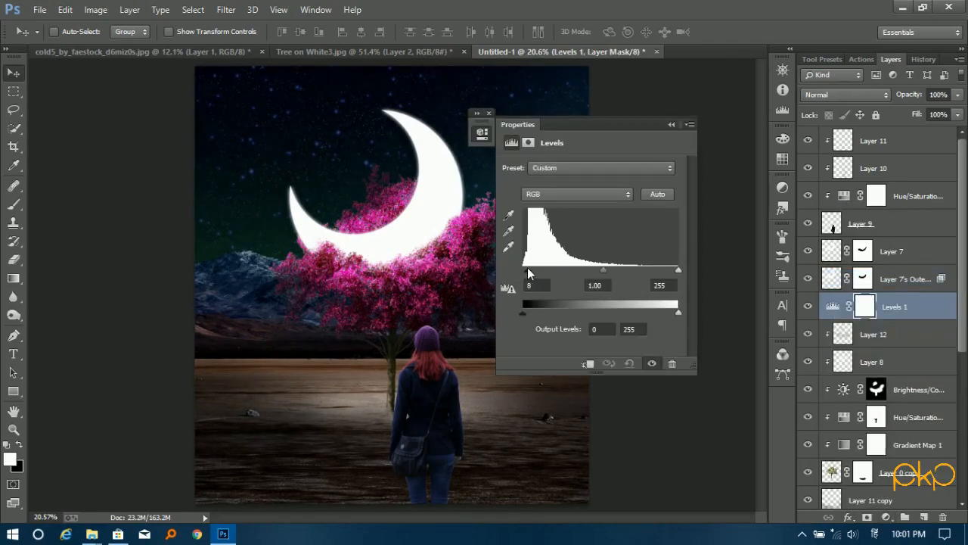
mouse_move(679, 270)
mouse_down()
mouse_move(624, 271)
mouse_move(660, 270)
mouse_up()
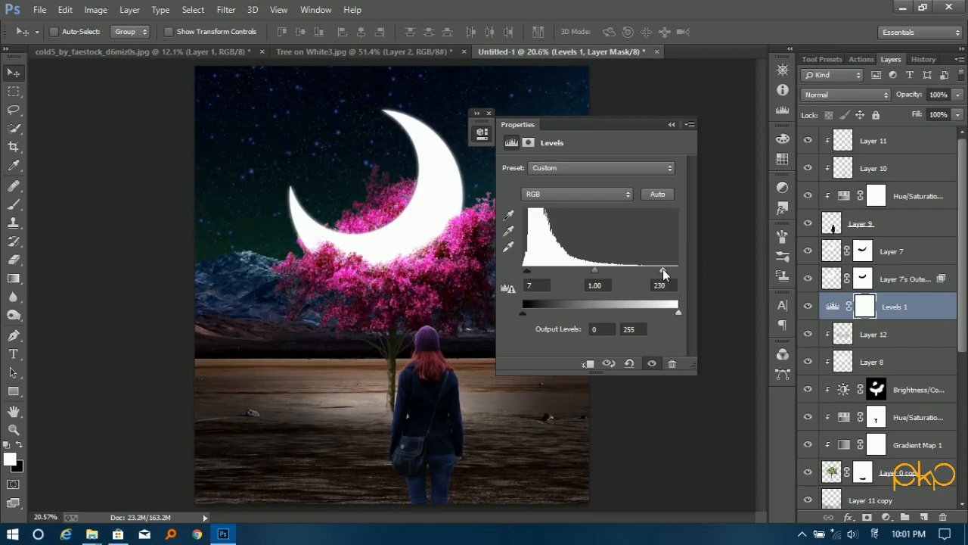
drag(593, 271, 599, 270)
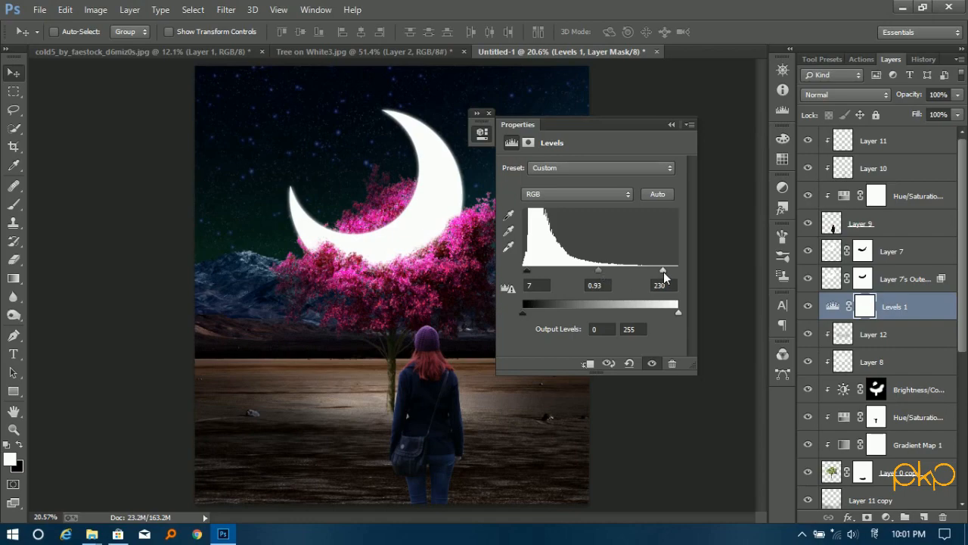
drag(664, 271, 662, 271)
click(489, 113)
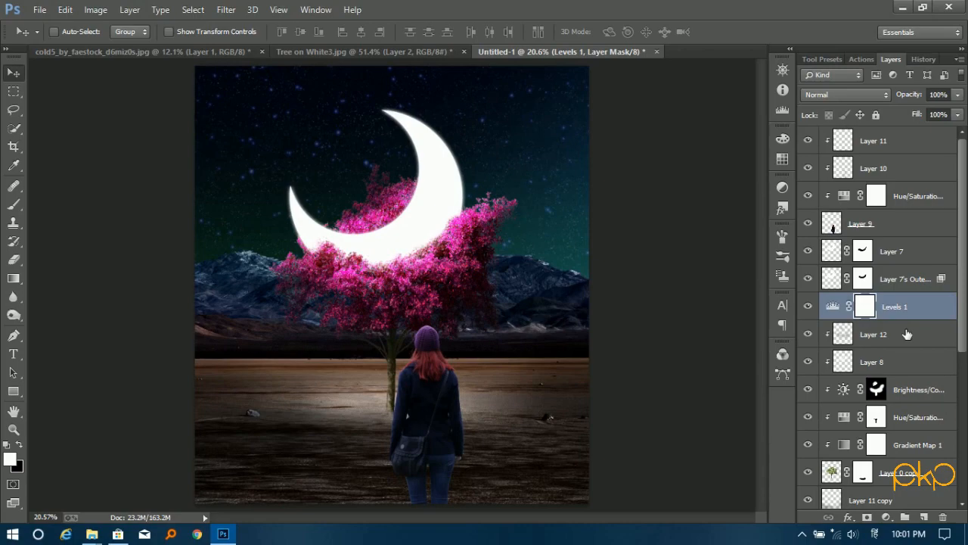
Move the Levels 1 adjustment to the top of the layer stack and invert its mask to black.
drag(925, 316, 920, 138)
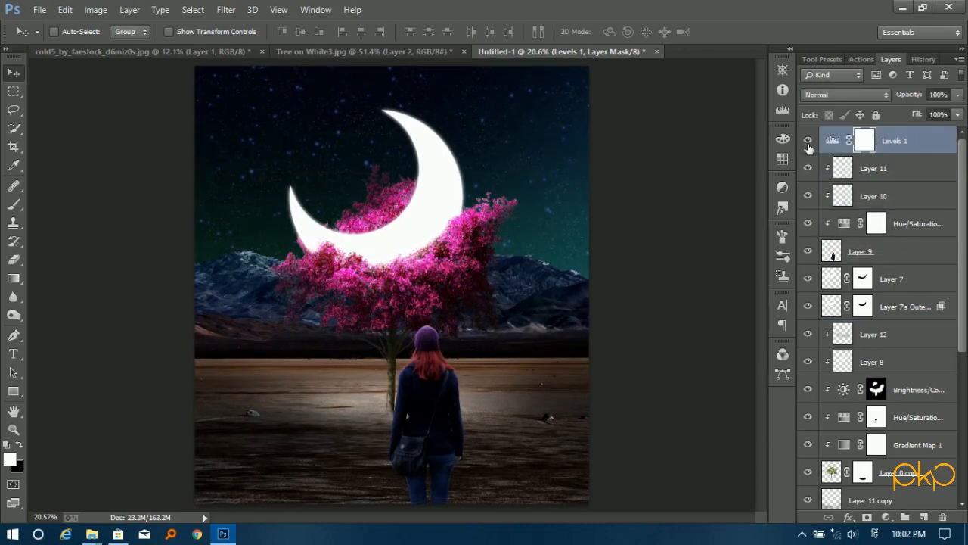
click(100, 10)
mouse_move(110, 43)
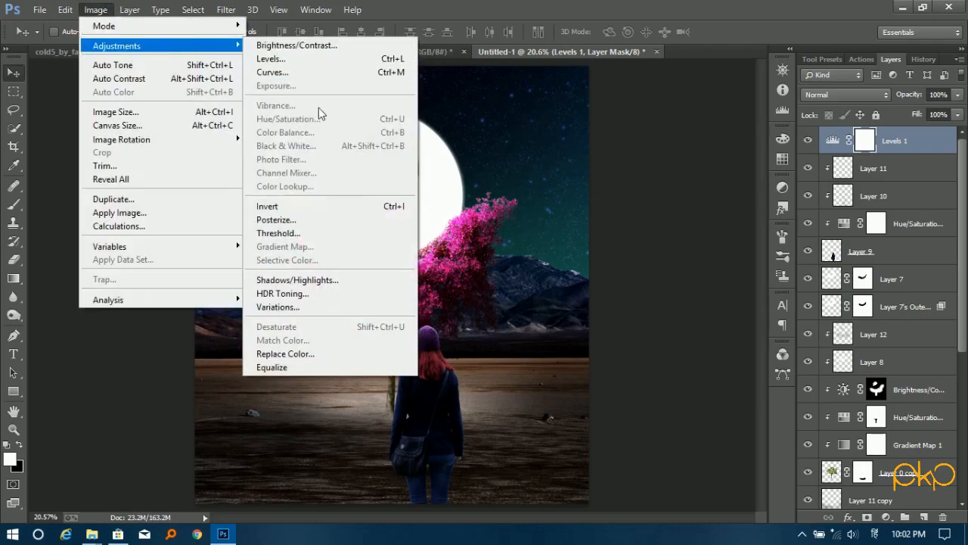
click(367, 209)
Paint white into the centre of the Levels 1 mask with a soft 2500 px brush at 100% opacity.
click(14, 206)
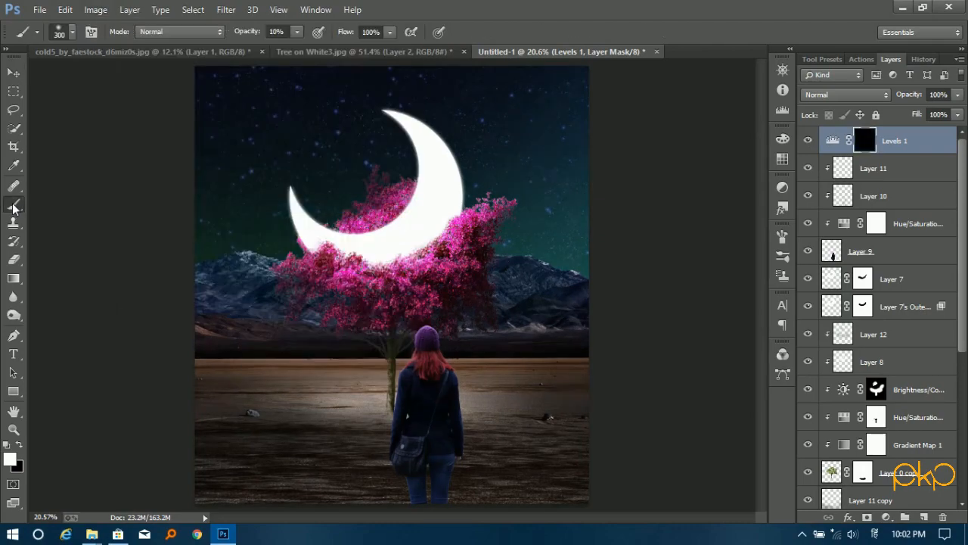
drag(298, 32, 466, 81)
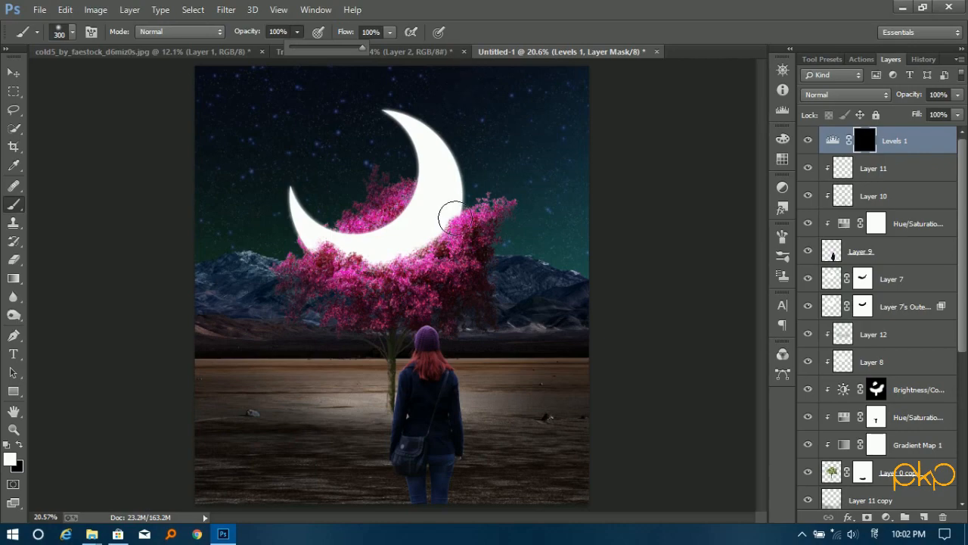
key(bracketright)
key(bracketright)
key(bracketright)
key(bracketright)
key(bracketright)
key(bracketright)
key(bracketright)
key(bracketright)
key(bracketright)
key(bracketright)
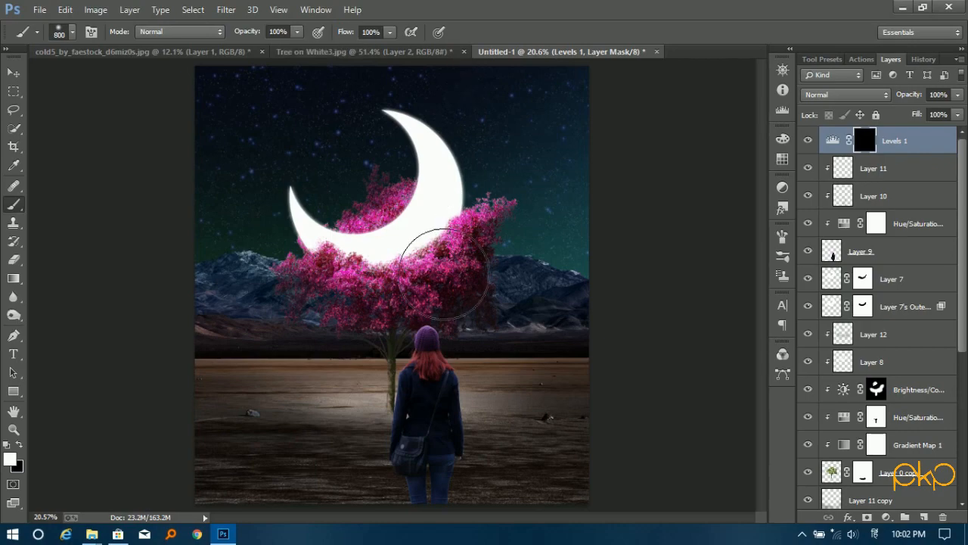
key(bracketright)
key(bracketright)
key(bracketright)
key(bracketright)
key(bracketright)
key(bracketright)
key(bracketright)
key(bracketright)
key(bracketright)
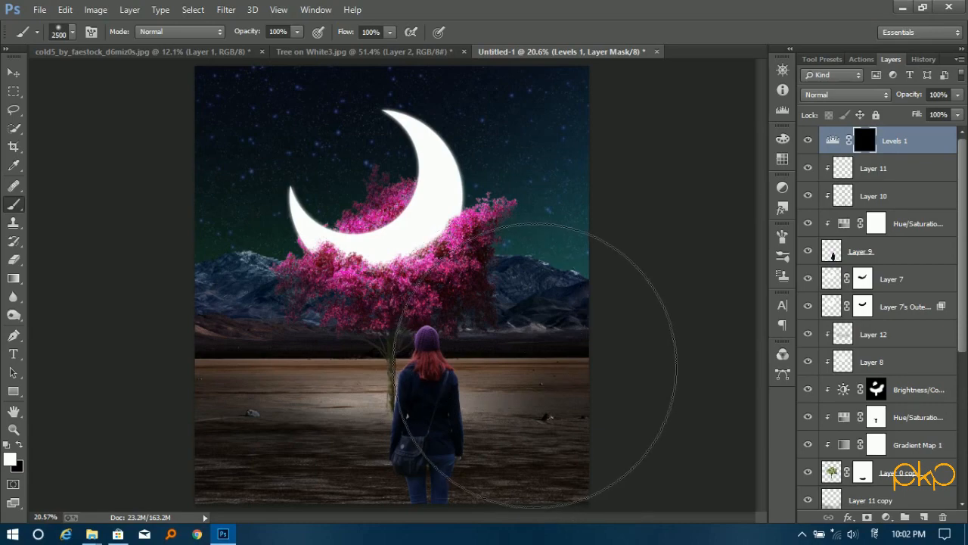
click(535, 367)
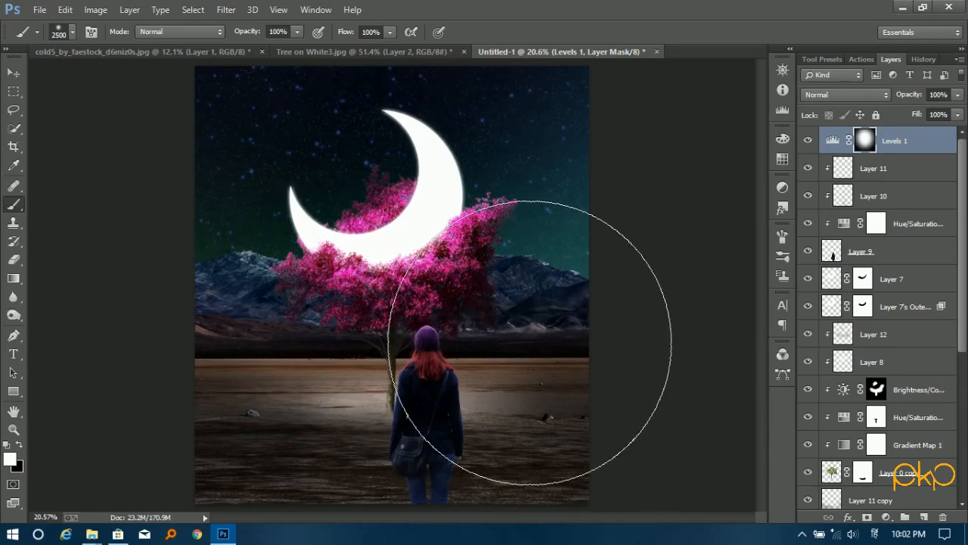
Compare the composite with and without the Levels 1 adjustment.
key(v)
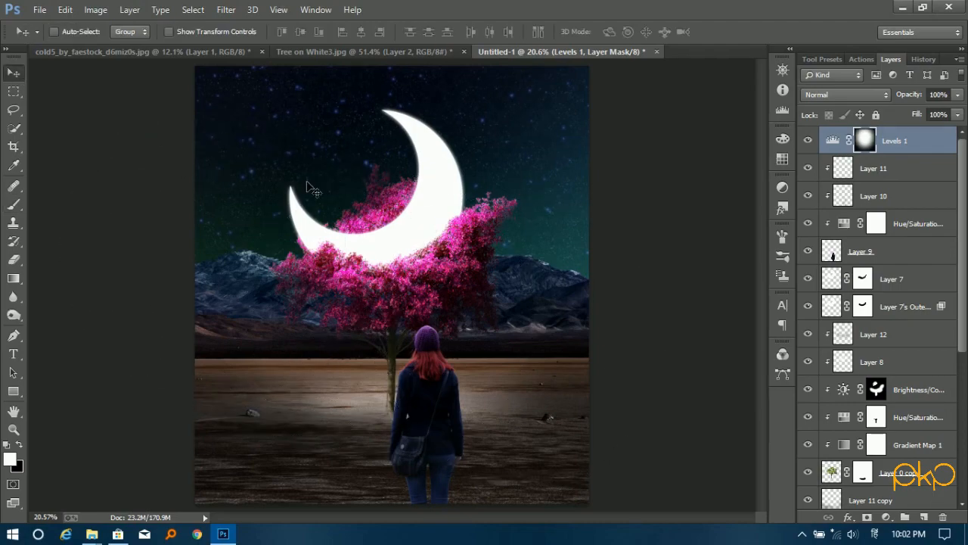
click(810, 143)
click(811, 142)
click(810, 142)
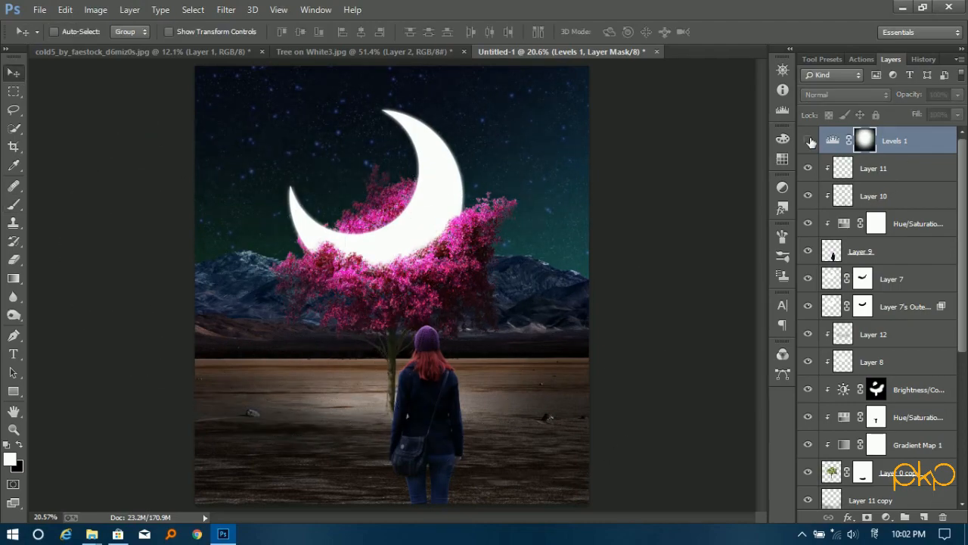
click(809, 142)
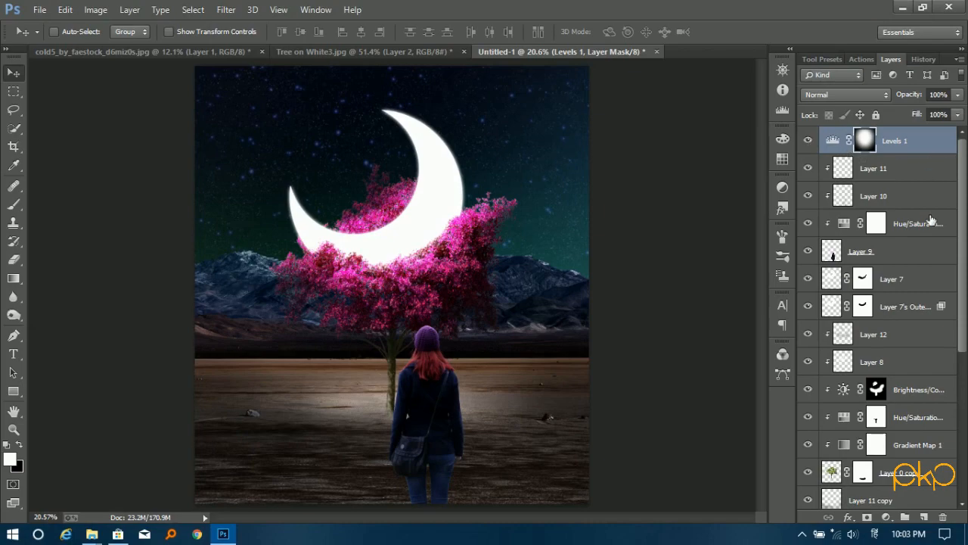
Stamp all visible layers into a new layer at the top of the stack and convert it to a smart object.
click(95, 10)
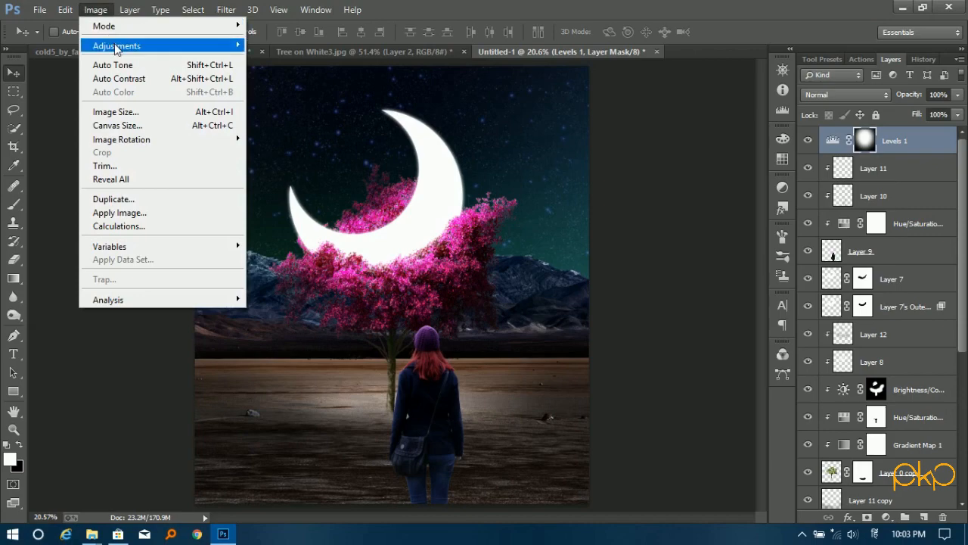
mouse_move(130, 10)
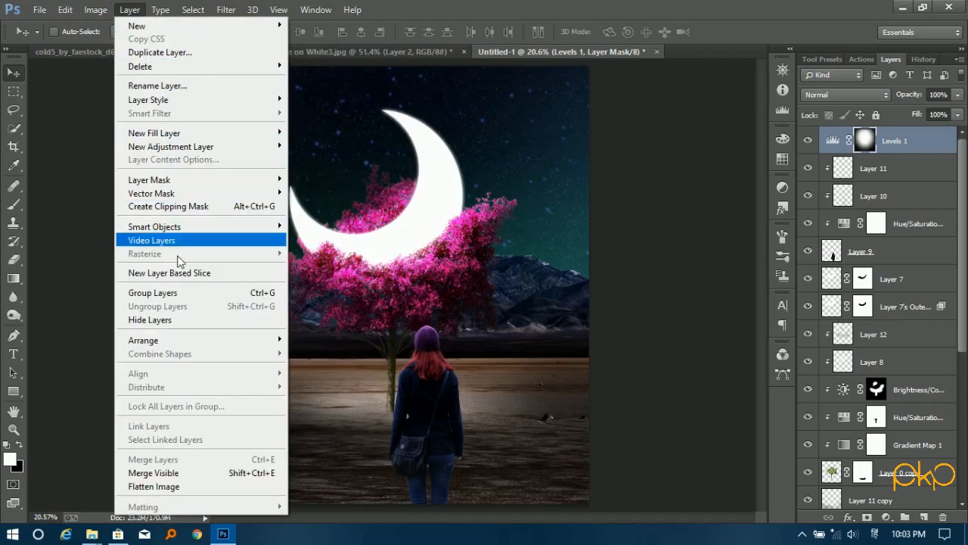
click(391, 450)
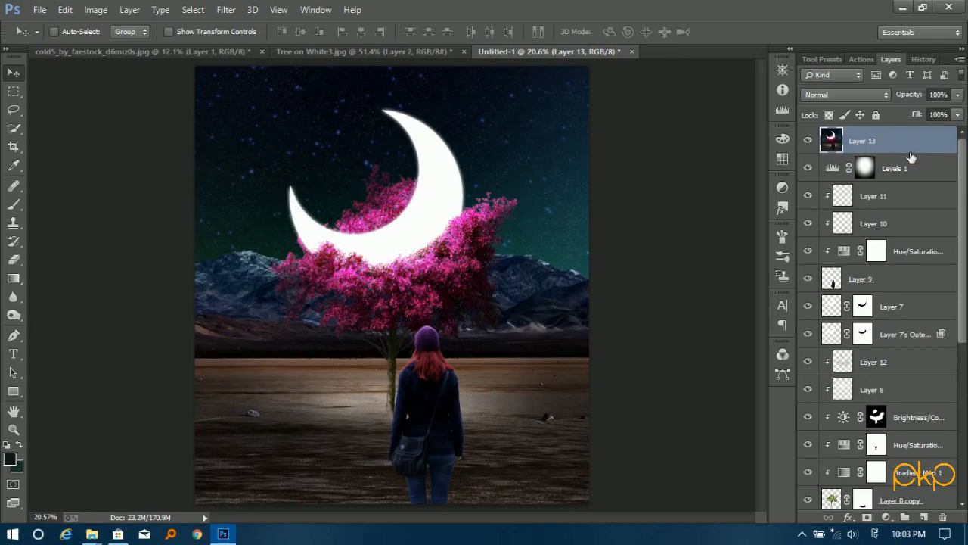
click(808, 140)
click(809, 140)
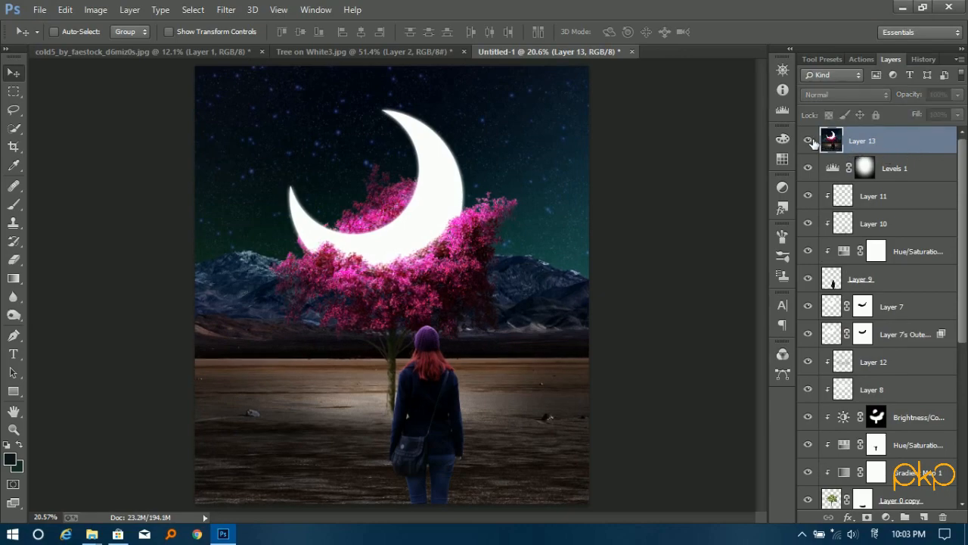
right_click(898, 151)
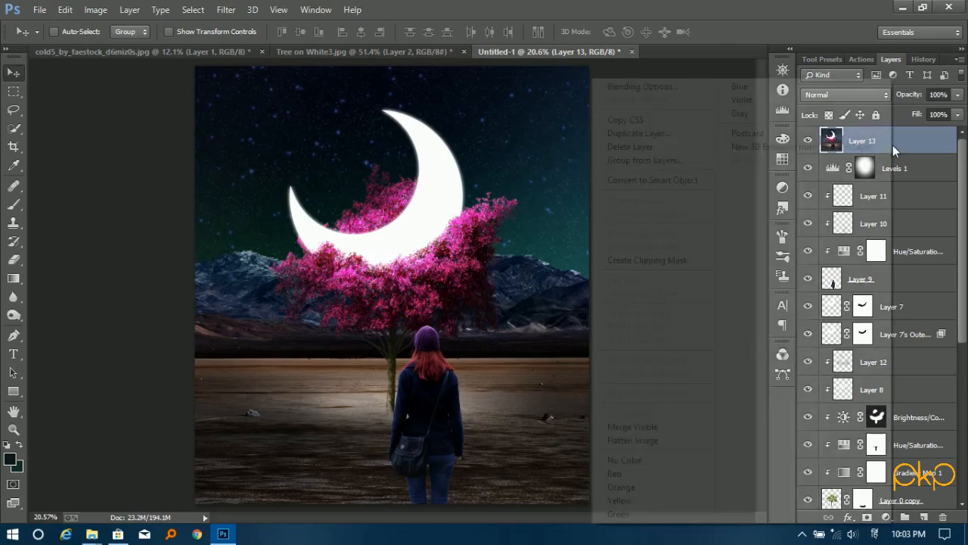
click(641, 183)
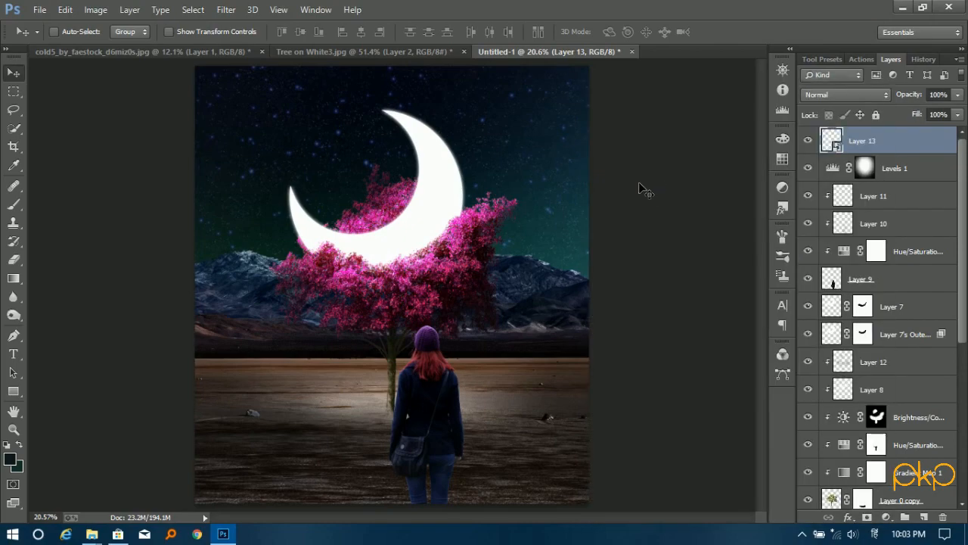
Open the Camera Raw filter on Layer 13, shift the Magentas hue to -25 and compare before and after.
click(225, 9)
click(276, 92)
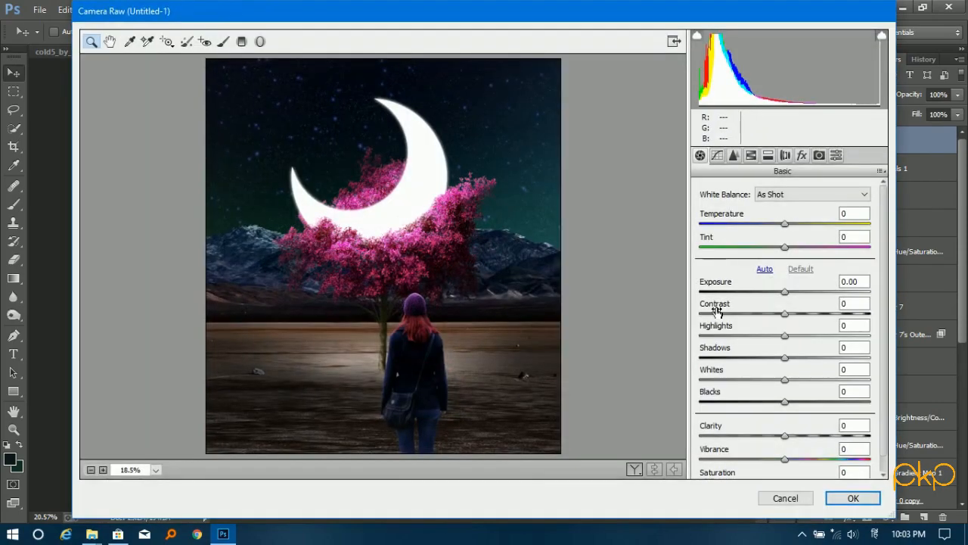
click(752, 157)
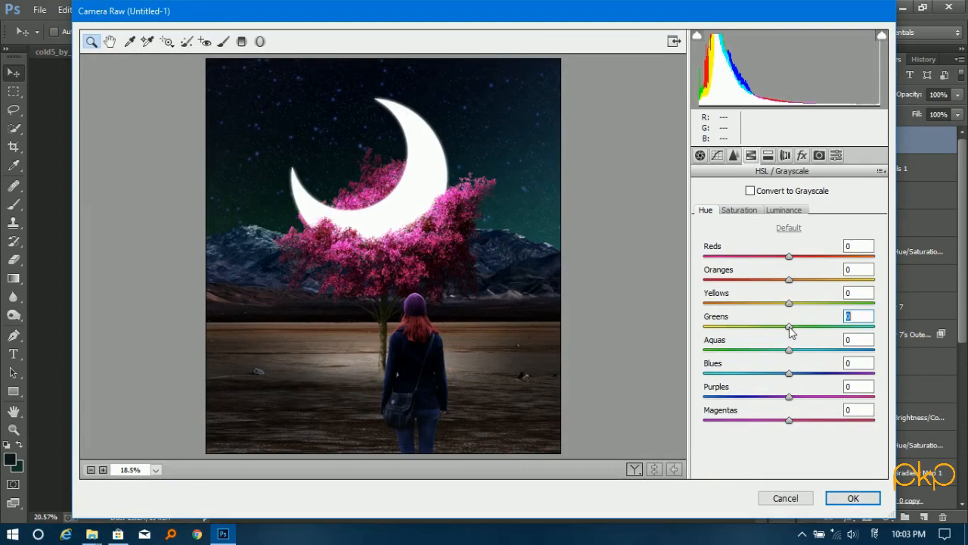
drag(790, 420, 753, 420)
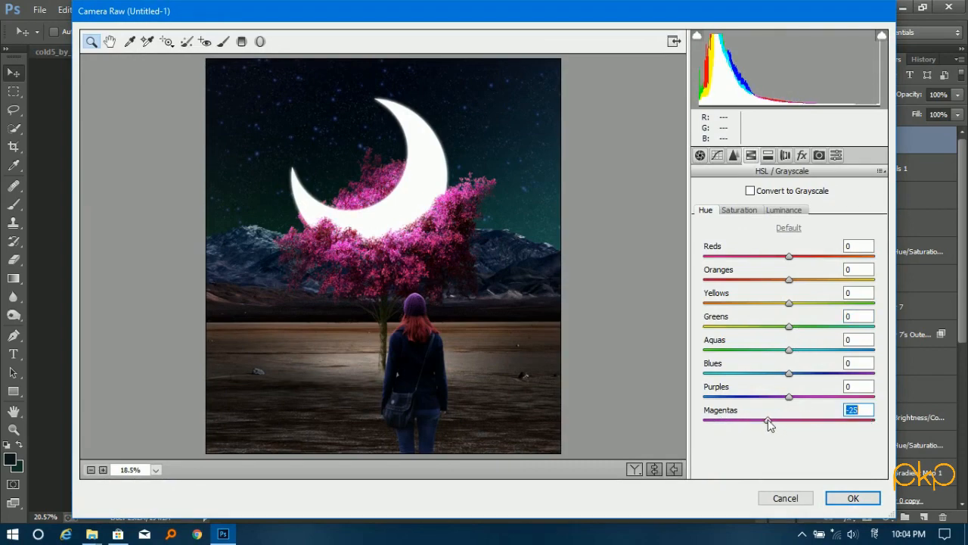
click(651, 468)
click(651, 468)
click(651, 468)
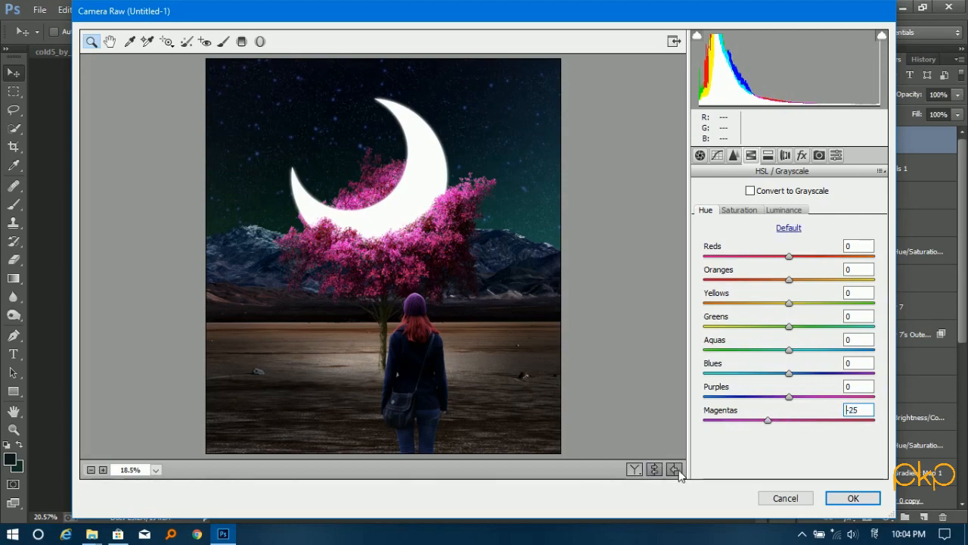
click(640, 469)
click(639, 470)
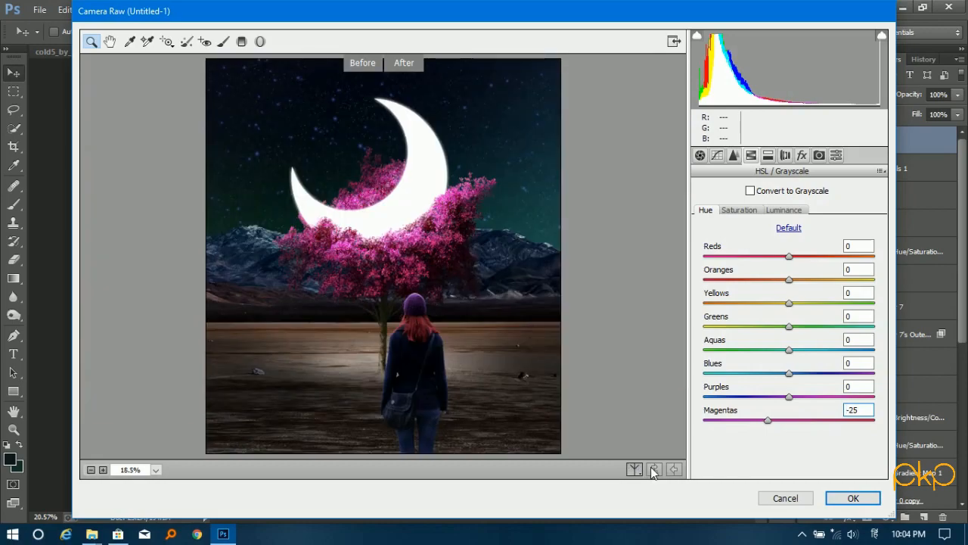
Refine the HSL hues by setting Magentas to -22, Purples to 0 and Reds to +4.
click(770, 422)
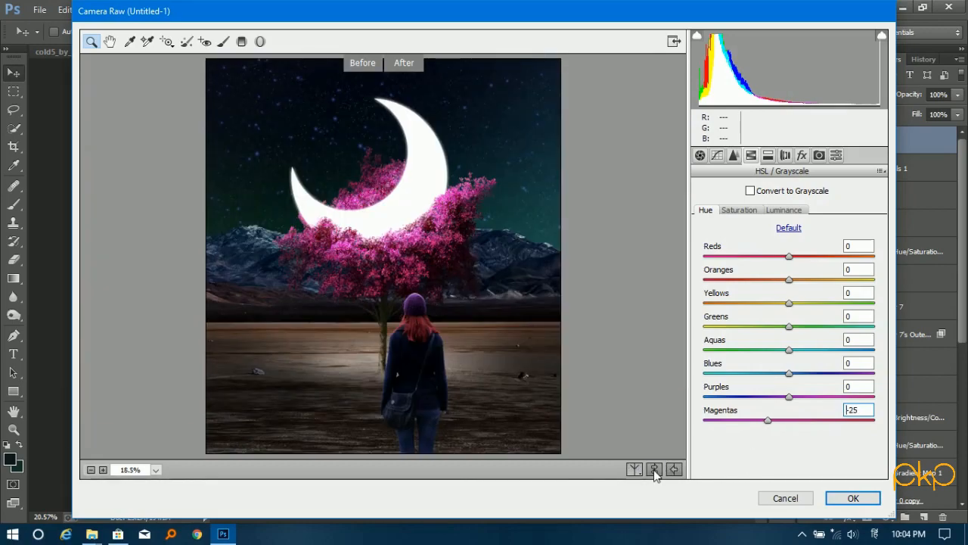
click(770, 420)
drag(773, 398, 738, 403)
text(0)
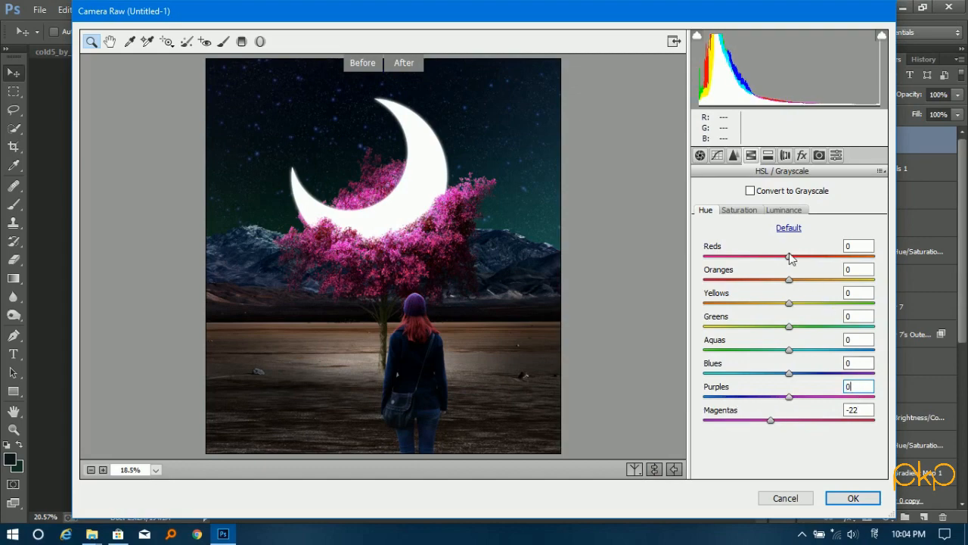
mouse_move(789, 257)
mouse_down()
mouse_move(760, 259)
mouse_move(838, 262)
mouse_move(793, 262)
mouse_up()
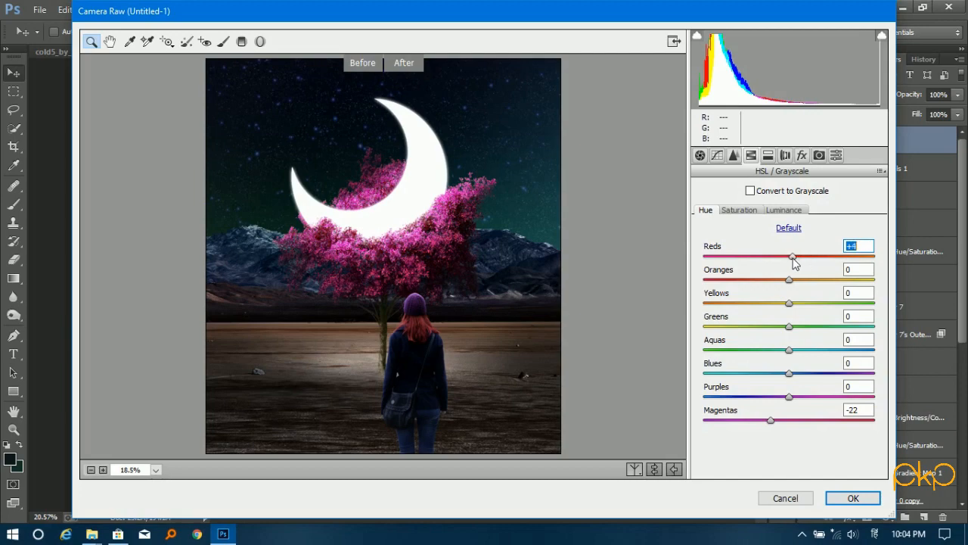
Set the Split Toning highlights saturation to 37, checking the tint in the before/after comparison.
click(768, 157)
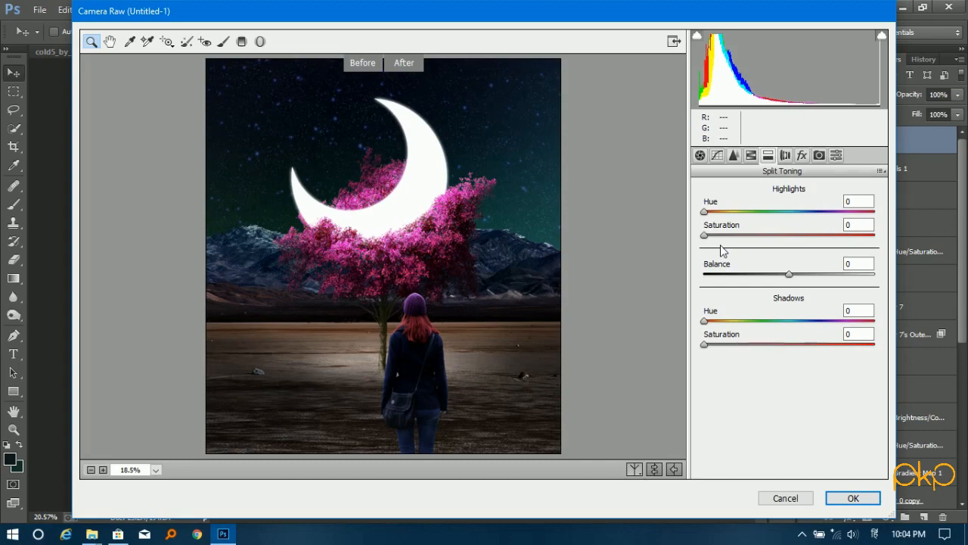
drag(703, 240, 797, 239)
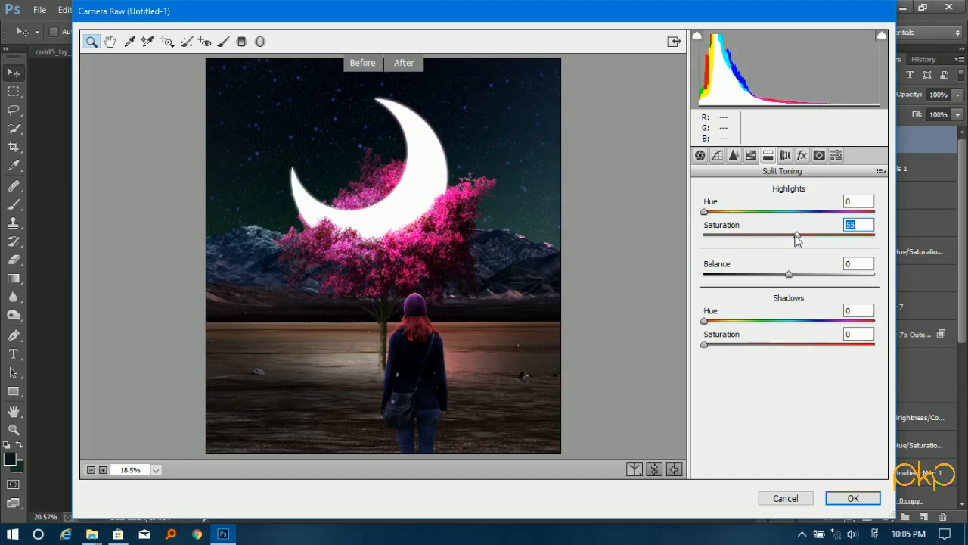
click(655, 472)
click(654, 472)
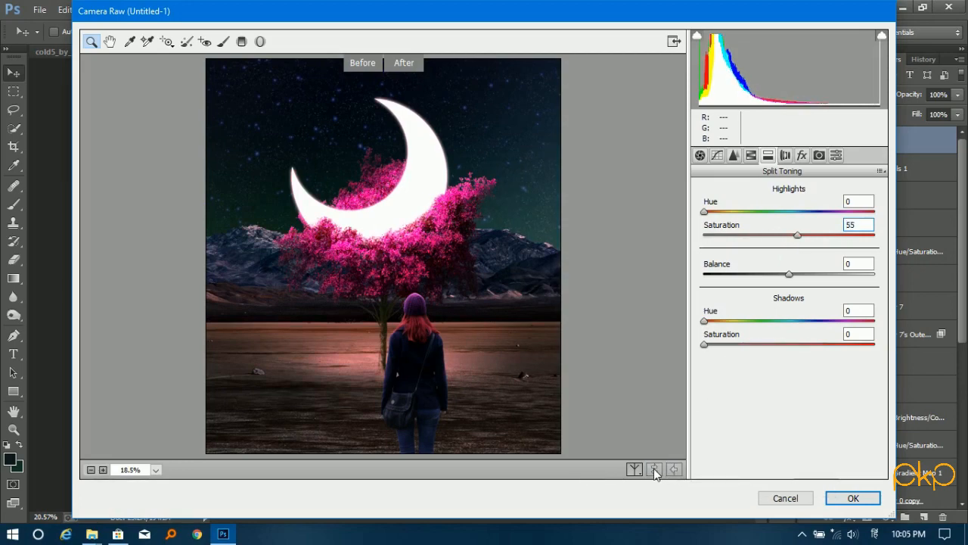
drag(797, 236, 772, 237)
click(634, 469)
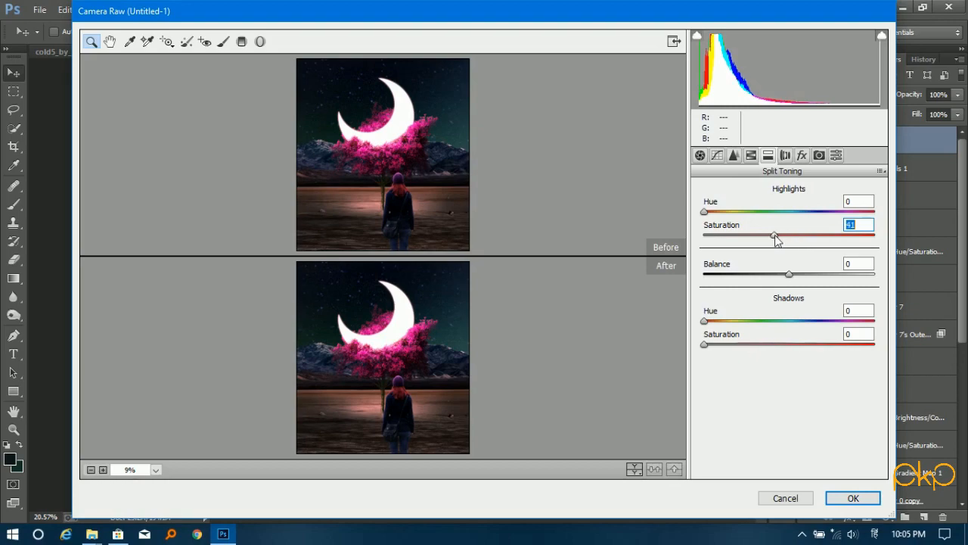
mouse_move(774, 236)
mouse_down()
mouse_move(712, 236)
mouse_move(769, 240)
mouse_up()
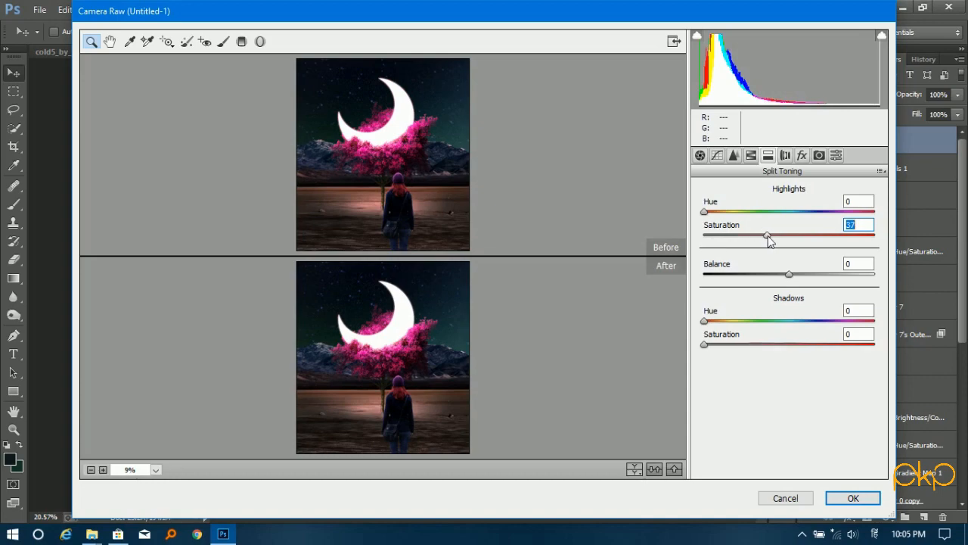
Set the Split Toning highlights hue to 218 and compare it with the previous settings in the full single view.
drag(704, 211, 808, 217)
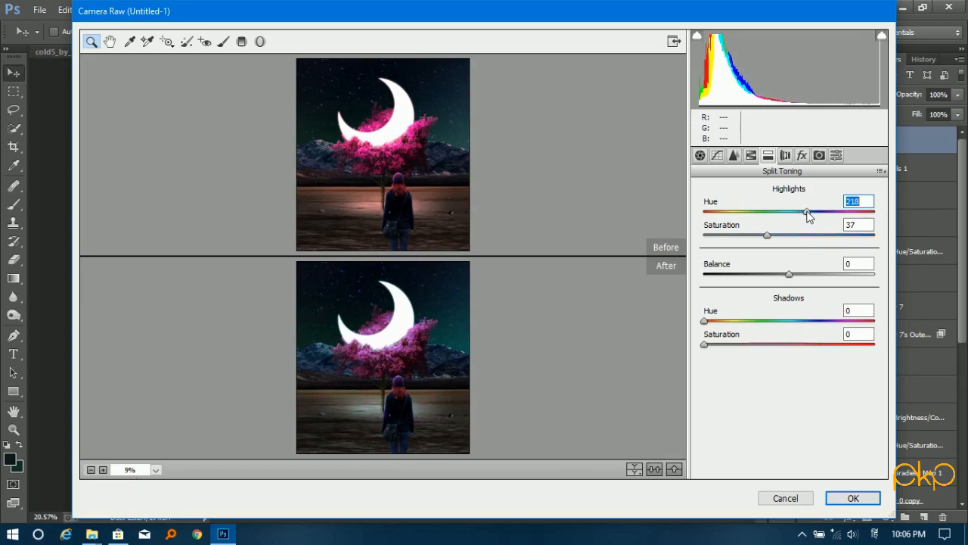
click(655, 472)
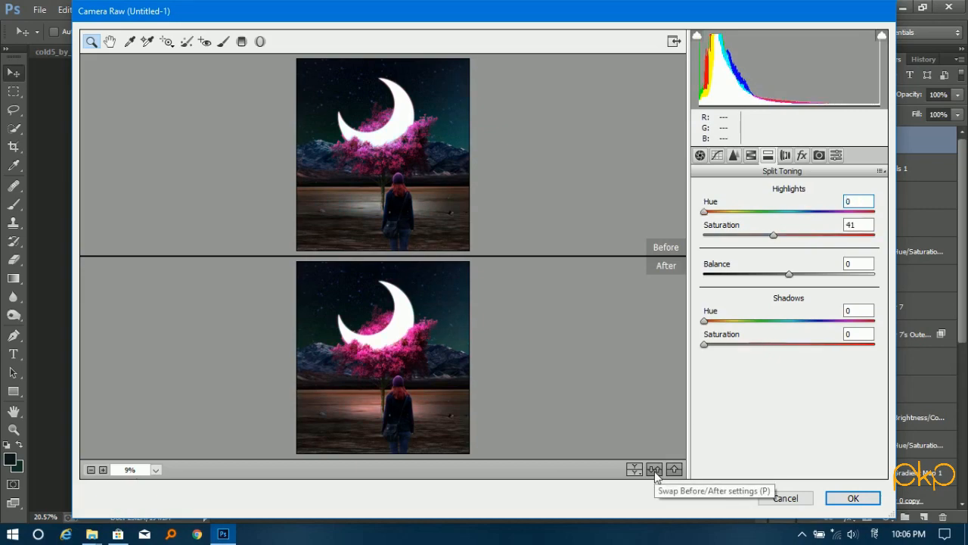
click(634, 469)
click(655, 470)
click(655, 470)
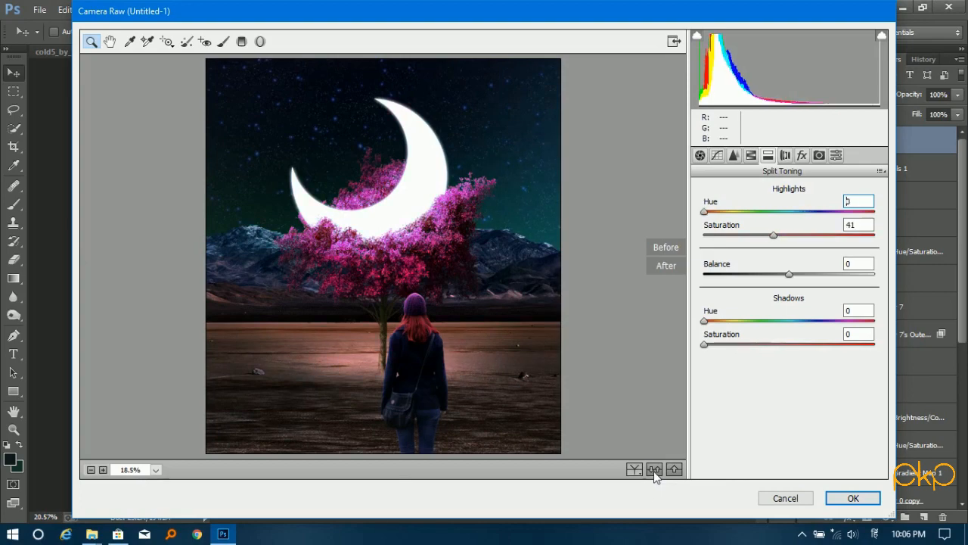
click(655, 470)
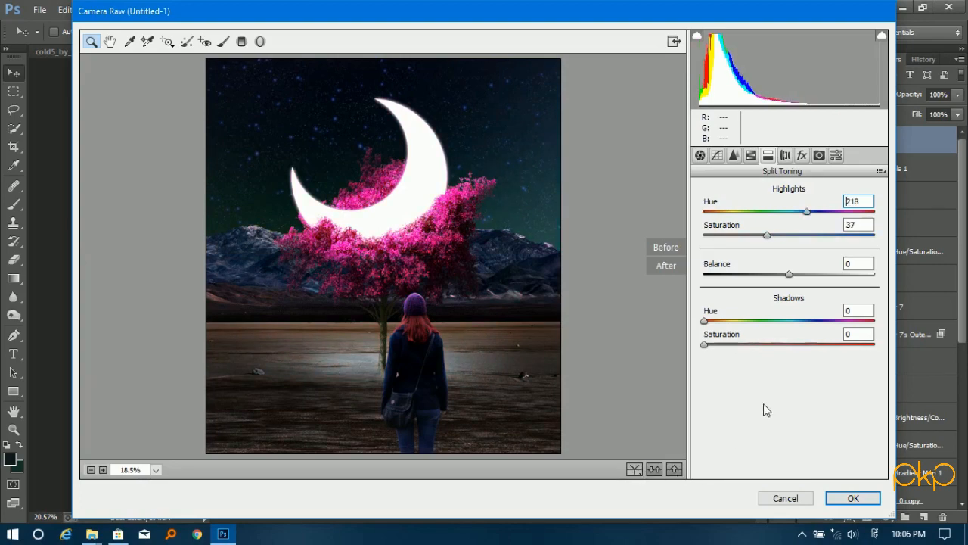
Set the Split Toning shadows to hue 242 and saturation 17.
drag(704, 344, 718, 346)
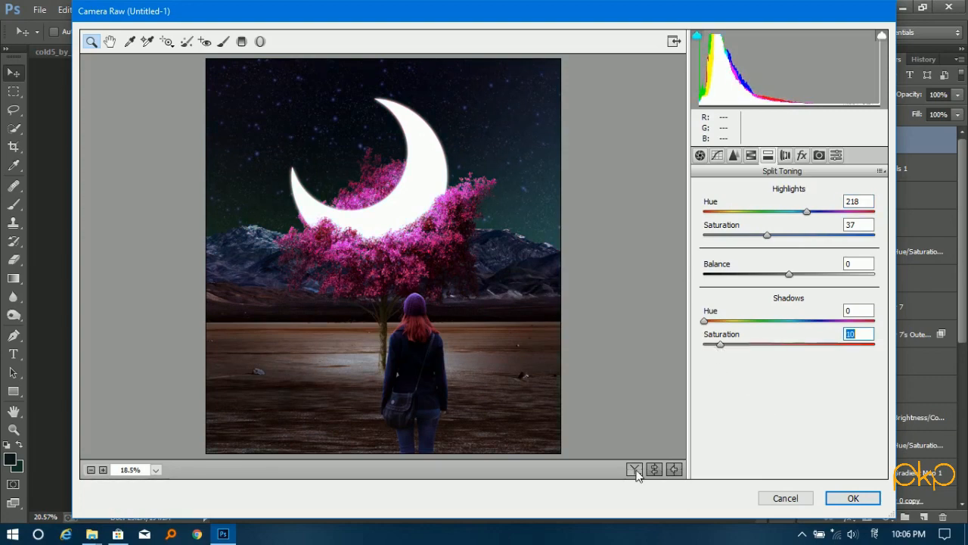
drag(718, 343, 822, 327)
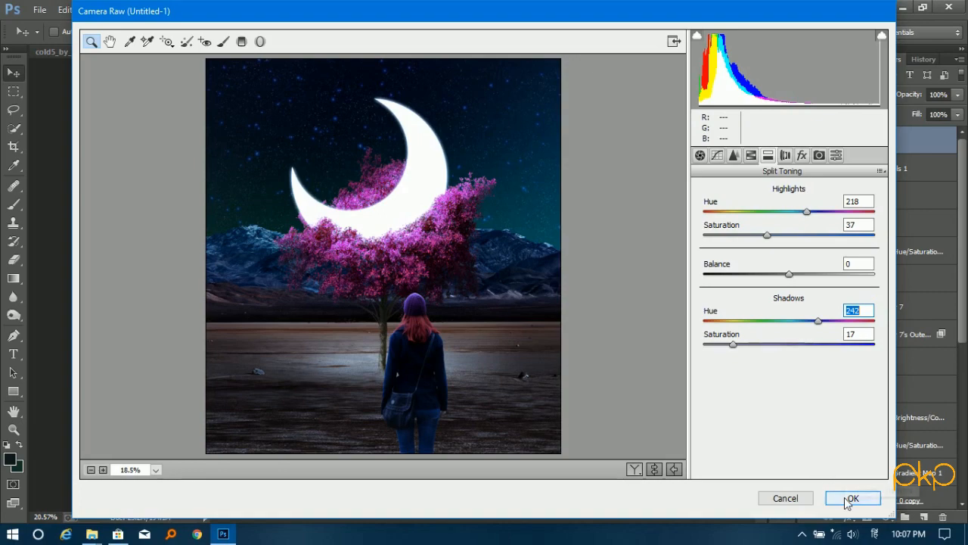
Try shifting the Camera Calibration shadows tint toward magenta.
click(835, 157)
click(819, 155)
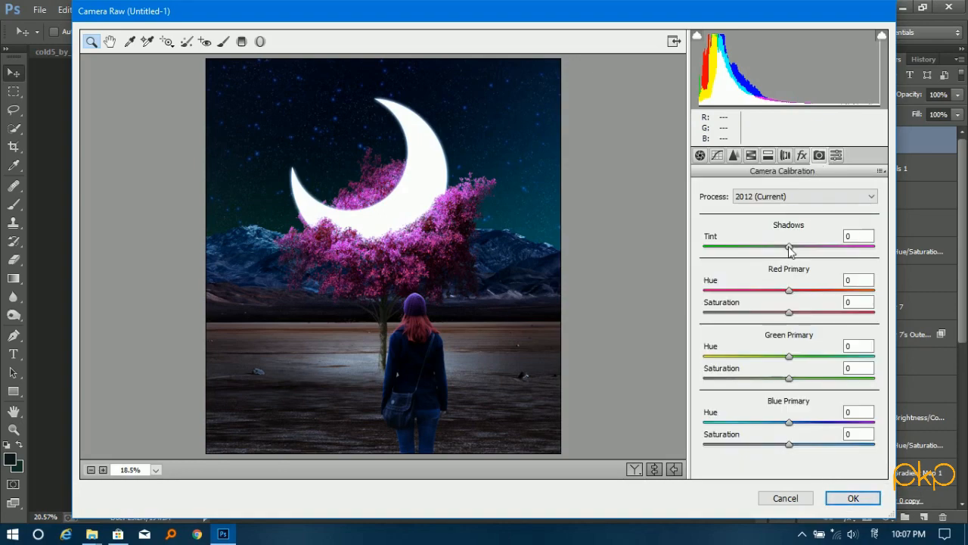
drag(789, 247, 822, 250)
Fine-tune the Magentas and Aquas hues in HSL and apply the Camera Raw filter to Layer 13.
click(751, 155)
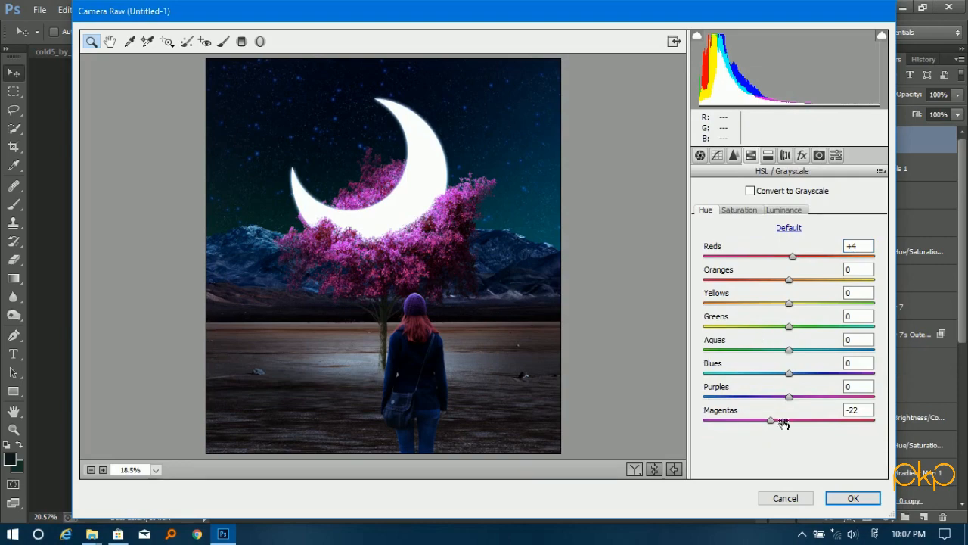
drag(784, 422, 803, 403)
drag(789, 351, 809, 328)
key(Return)
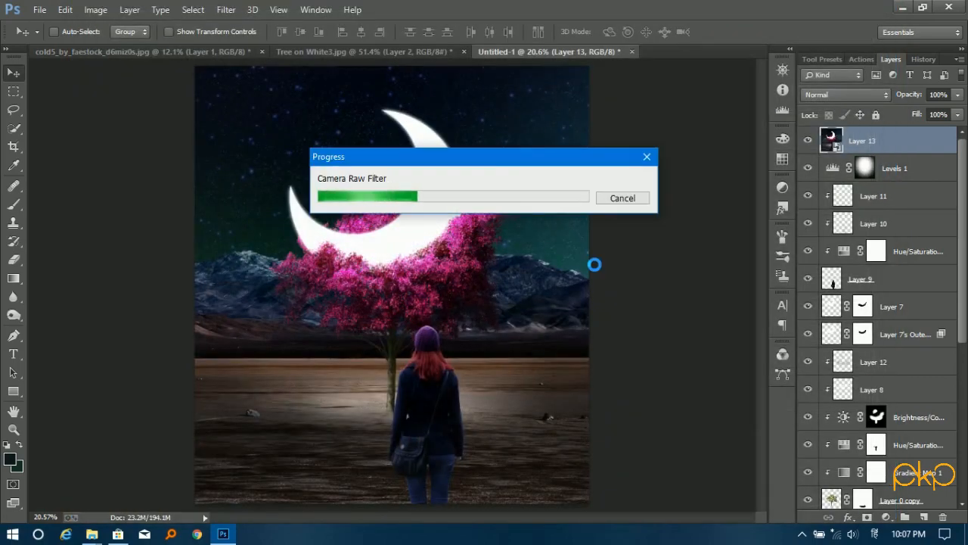
click(808, 140)
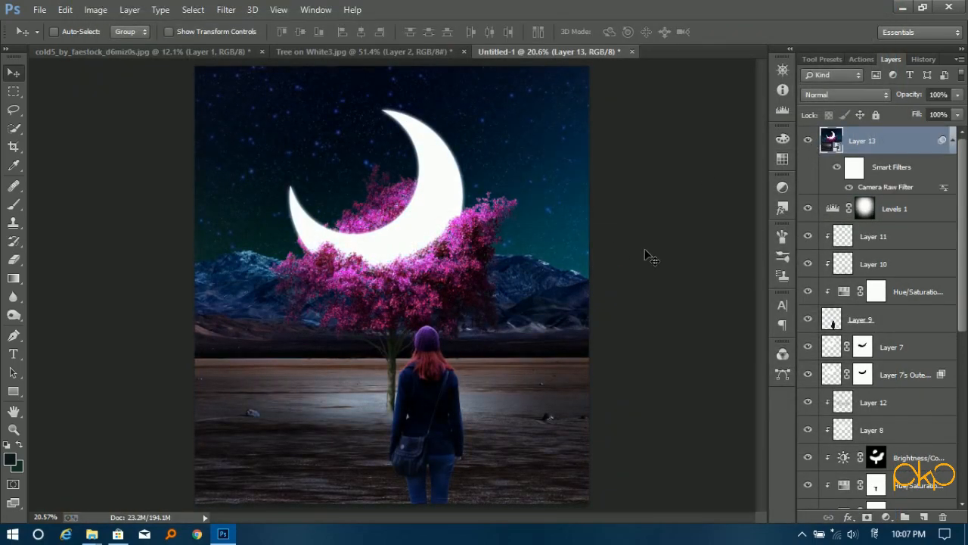